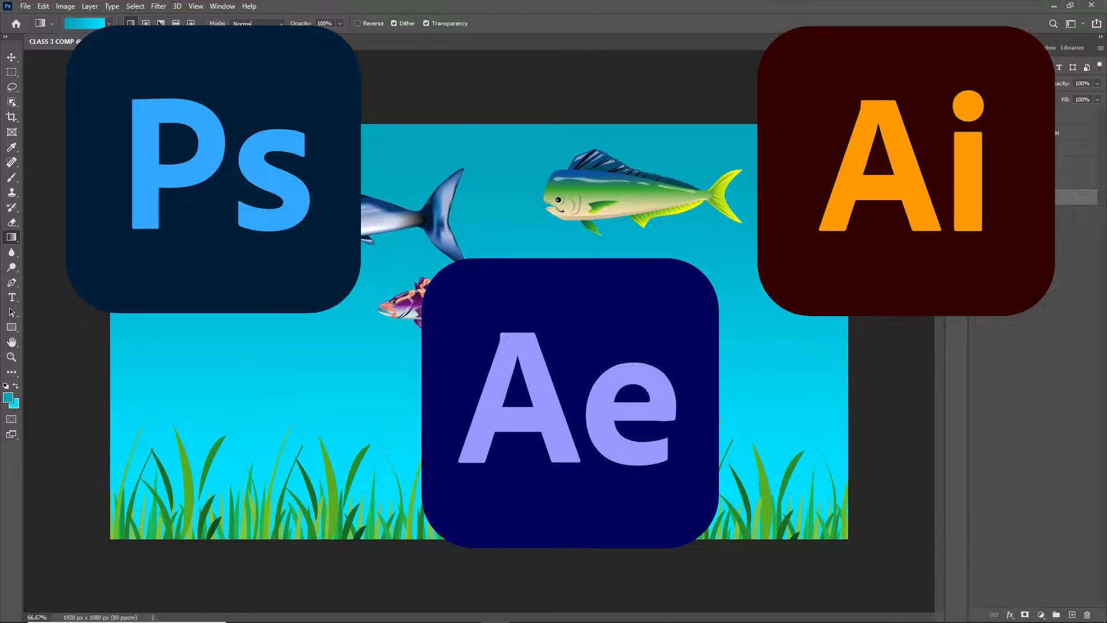
# Step: Apply a vertical blue linear gradient to the BACKGROUND layer and shift the shark slightly up and to the right
pyautogui.moveTo(501, 496); pyautogui.dragTo(501, 271)
pyautogui.moveTo(502, 519); pyautogui.dragTo(502, 173)
pyautogui.moveTo(502, 461); pyautogui.dragTo(502, 260)
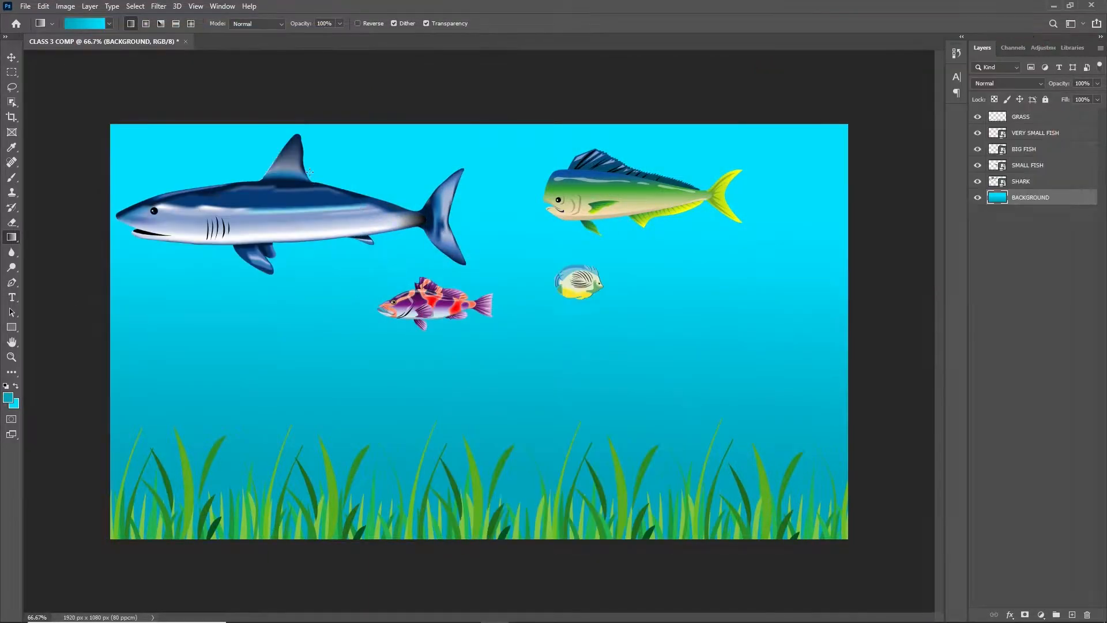
pyautogui.moveTo(361, 193); pyautogui.dragTo(378, 182)
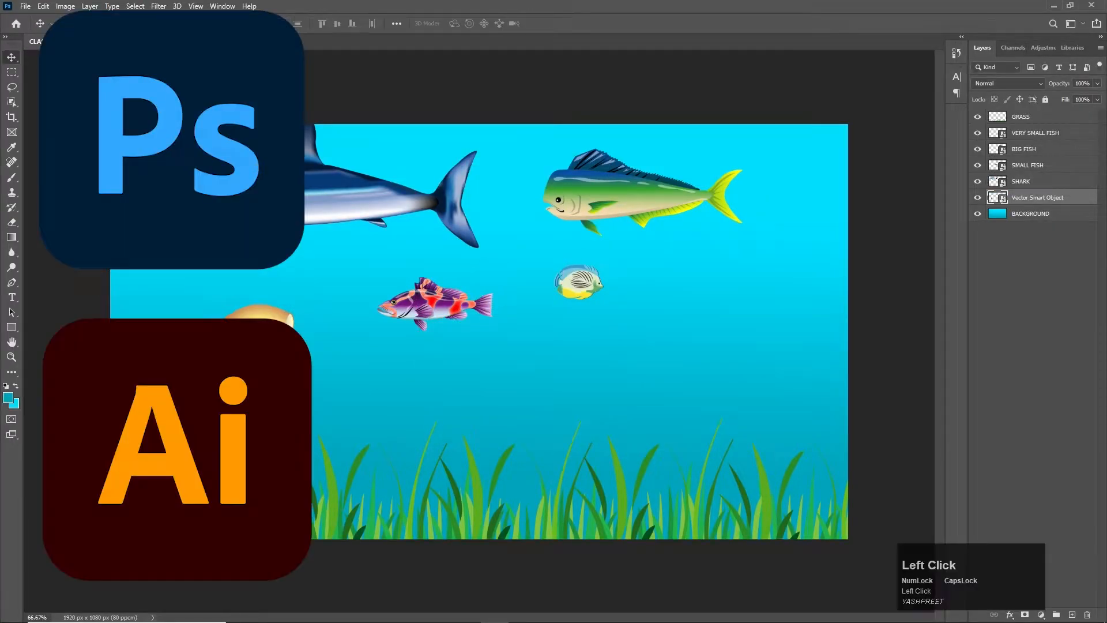
# Step: Save the underwater composition as a Photoshop (*.PSD) file, accepting the format options
pyautogui.hotkey('ctrl', 's')
pyautogui.click(632, 425)
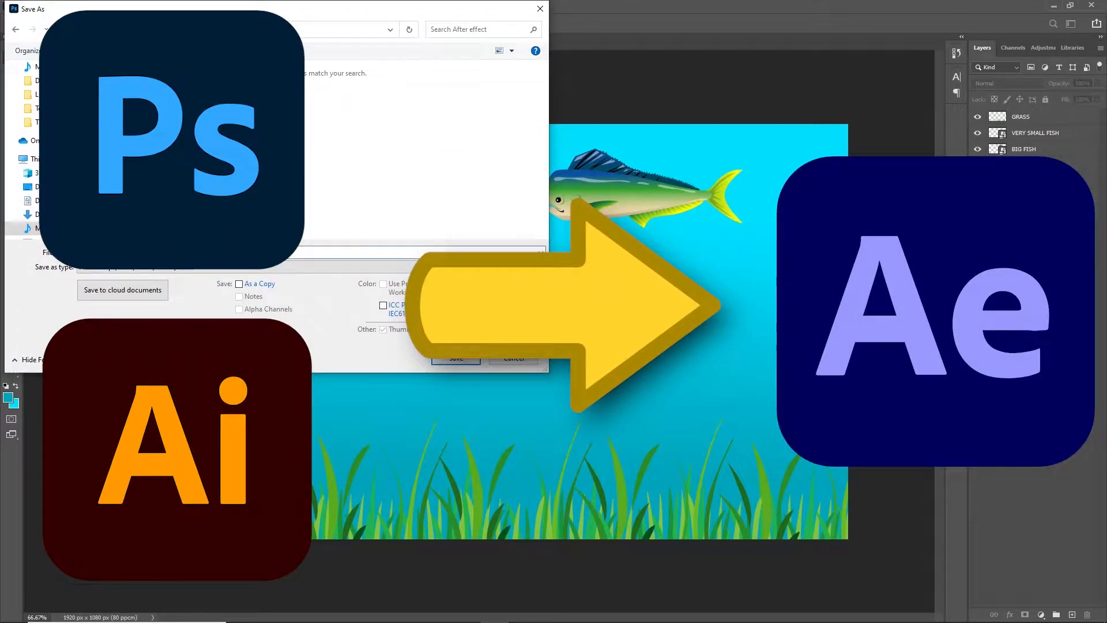
pyautogui.click(358, 267)
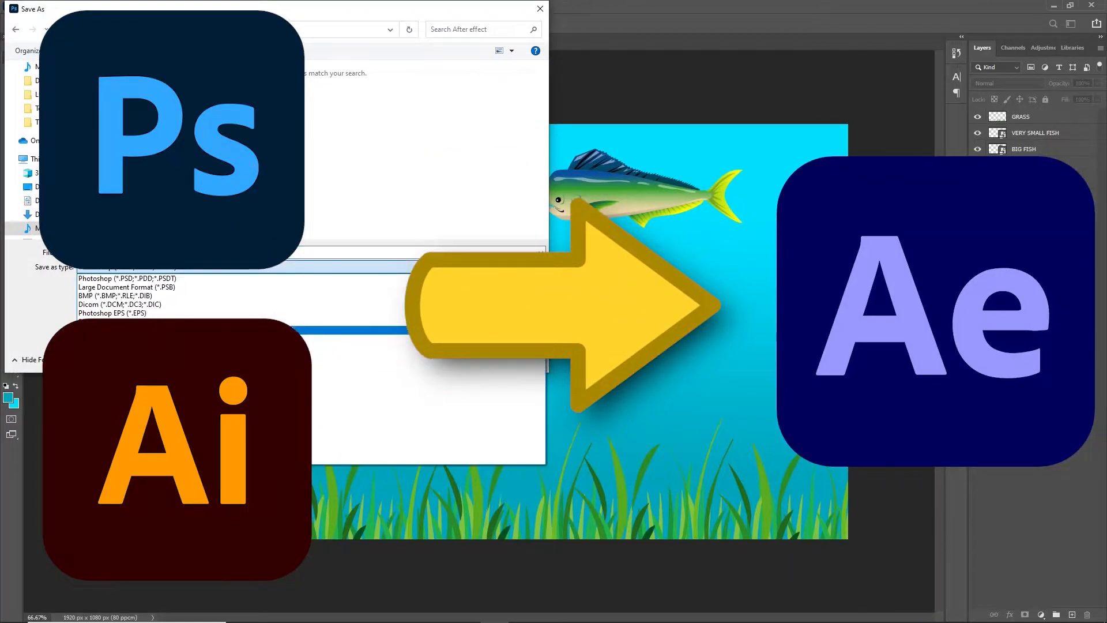
pyautogui.click(353, 278)
pyautogui.click(466, 360)
pyautogui.press('Return')
# Step: Switch to After Effects and import CLASS 3 COMP PHOTOSHOP.psd, changing the import kind from Footage
pyautogui.hotkey('alt', 'Tab')
pyautogui.click(113, 207)
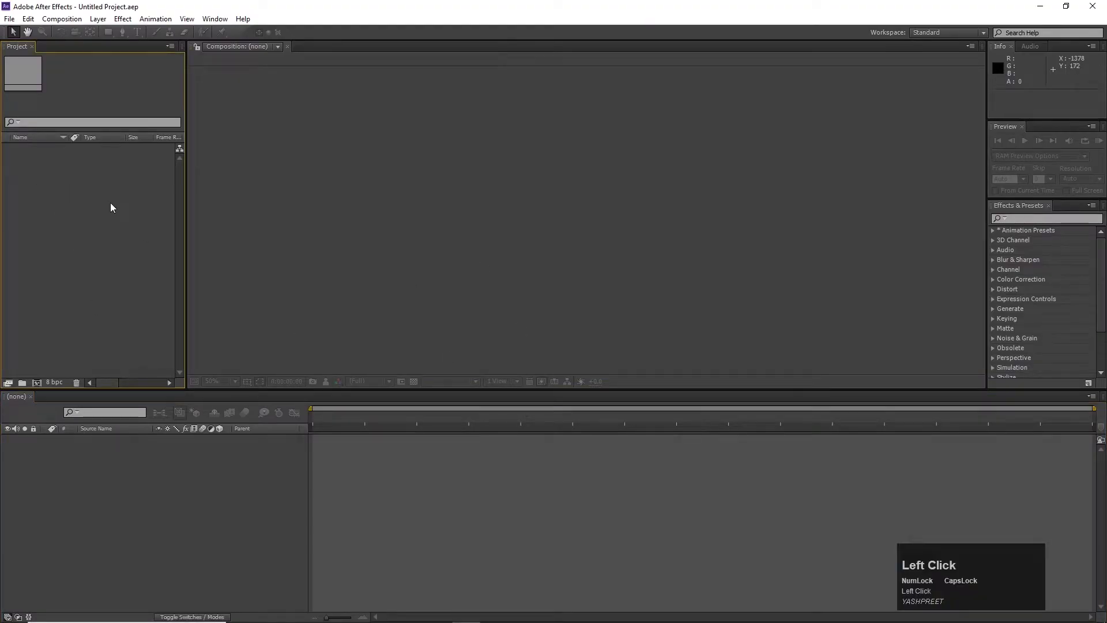
pyautogui.doubleClick(112, 208)
pyautogui.click(151, 109)
pyautogui.click(112, 107)
pyautogui.click(299, 239)
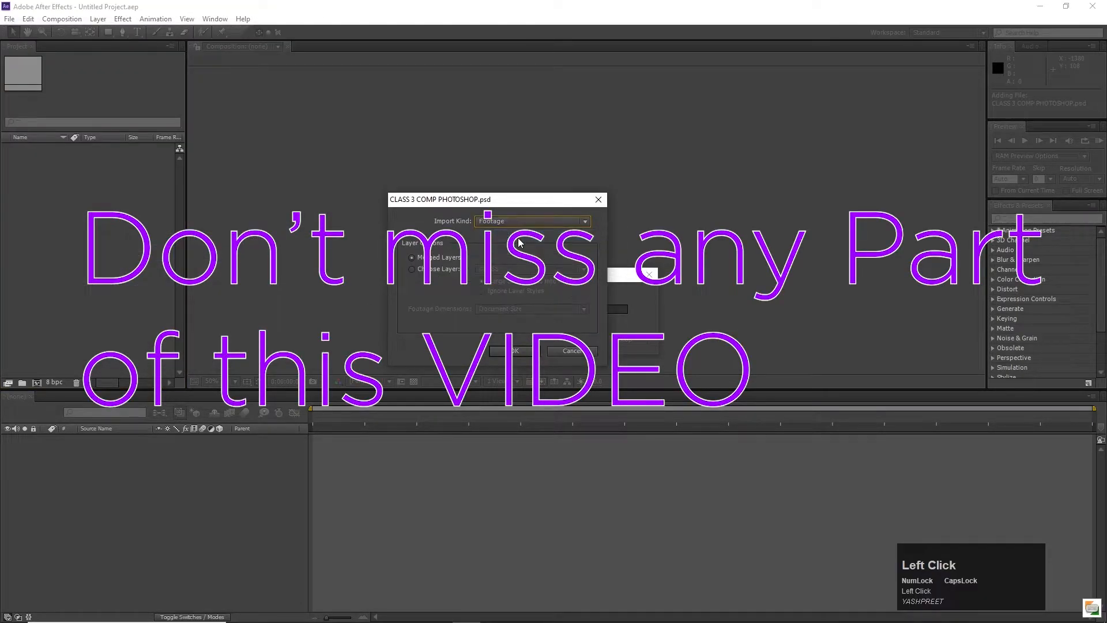
pyautogui.click(531, 221)
pyautogui.click(519, 248)
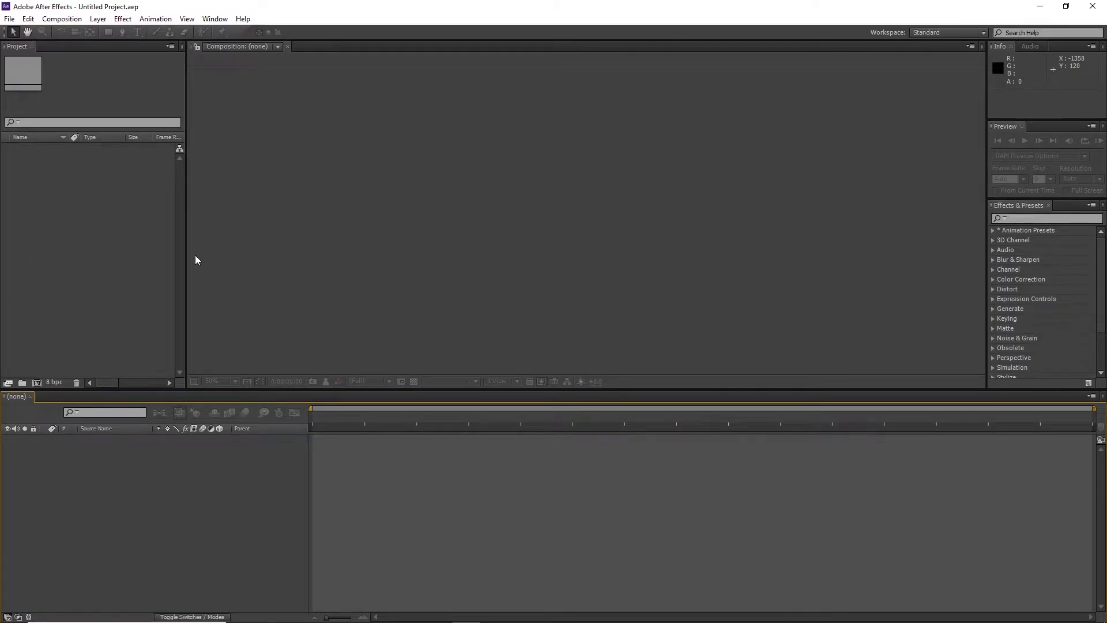
# Step: Switch to Illustrator and name the new document CLASS 3
pyautogui.hotkey('alt', 'Tab')
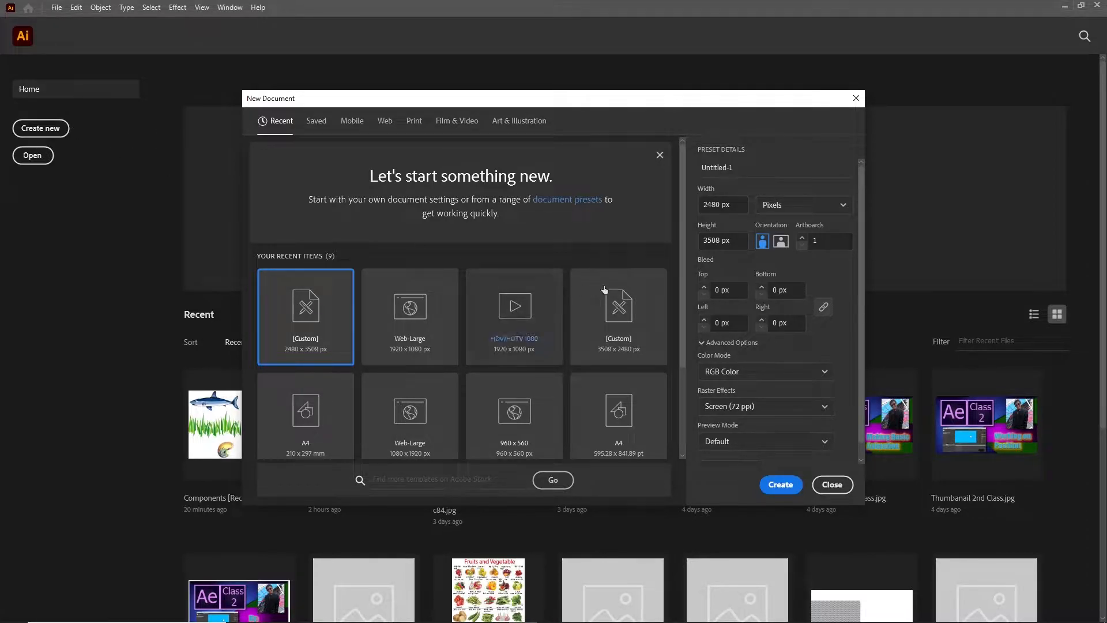
pyautogui.moveTo(647, 104); pyautogui.dragTo(599, 120)
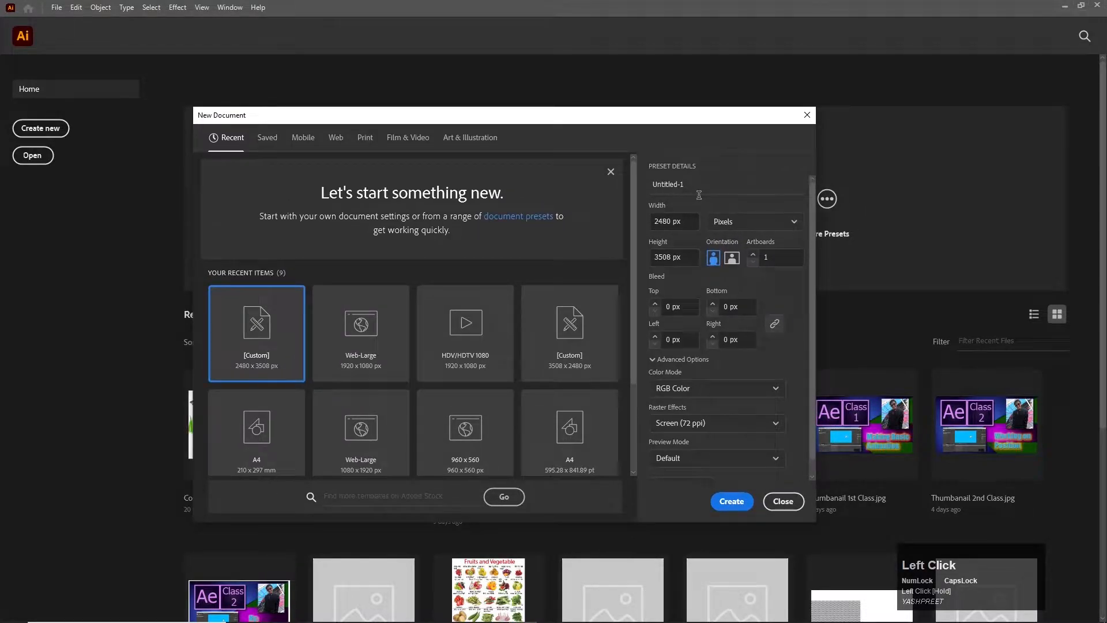
pyautogui.moveTo(699, 195); pyautogui.dragTo(680, 190)
pyautogui.click(692, 191)
pyautogui.write('cLASS 3')
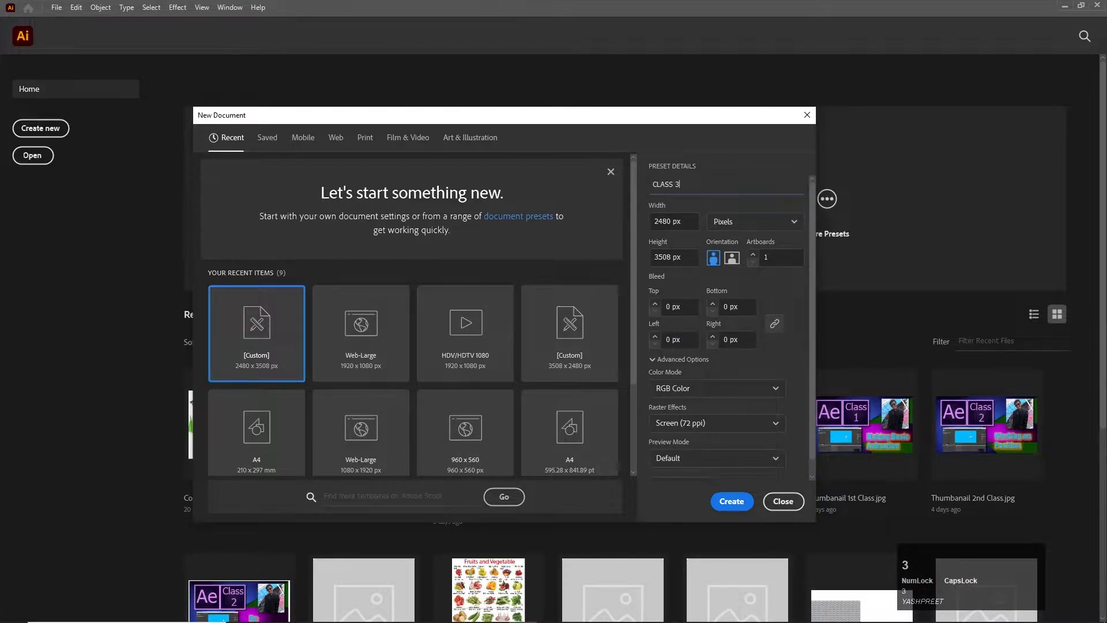
# Step: Set the new document's width to 1920 px and its height to 1080 px
pyautogui.click(673, 227)
pyautogui.press('BackSpace')
pyautogui.press('BackSpace')
pyautogui.press('BackSpace')
pyautogui.press('BackSpace')
pyautogui.write('1920')
pyautogui.click(673, 258)
pyautogui.press('BackSpace')
pyautogui.press('BackSpace')
pyautogui.press('BackSpace')
pyautogui.press('BackSpace')
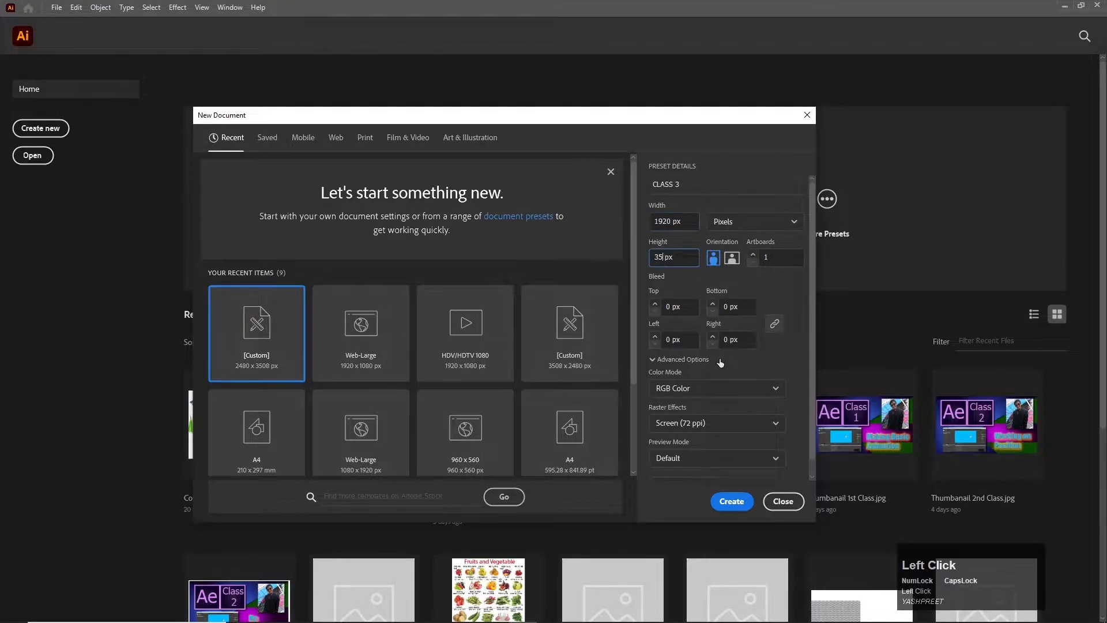
pyautogui.write('1080')
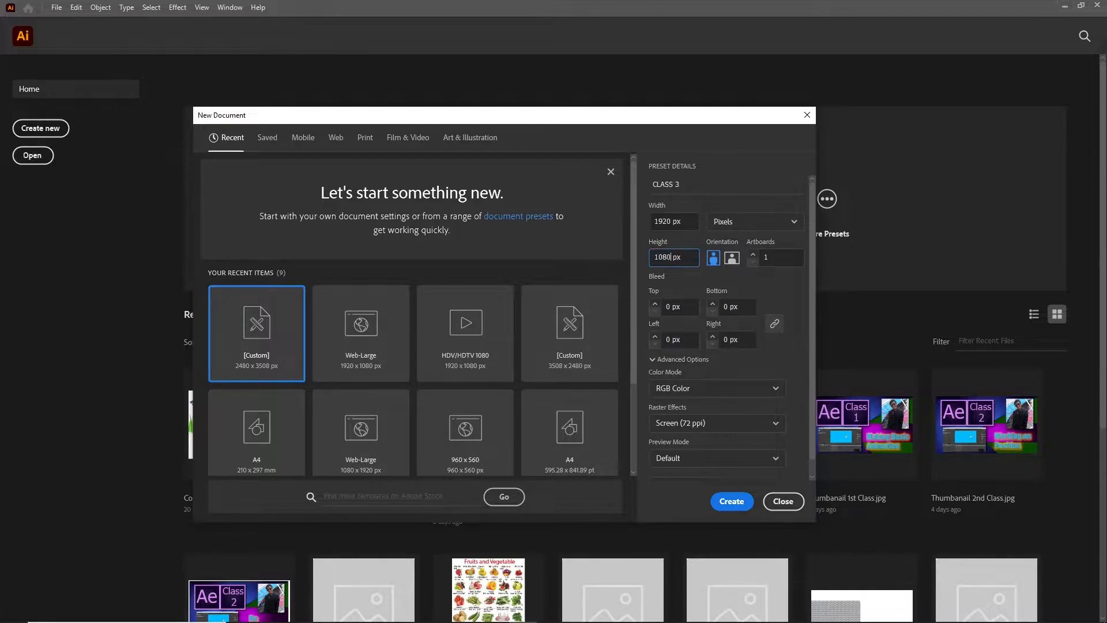
# Step: Set the new document to landscape orientation, review its remaining settings and create it
pyautogui.click(740, 260)
pyautogui.click(714, 259)
pyautogui.click(733, 259)
pyautogui.scroll(-1, 749, 323)
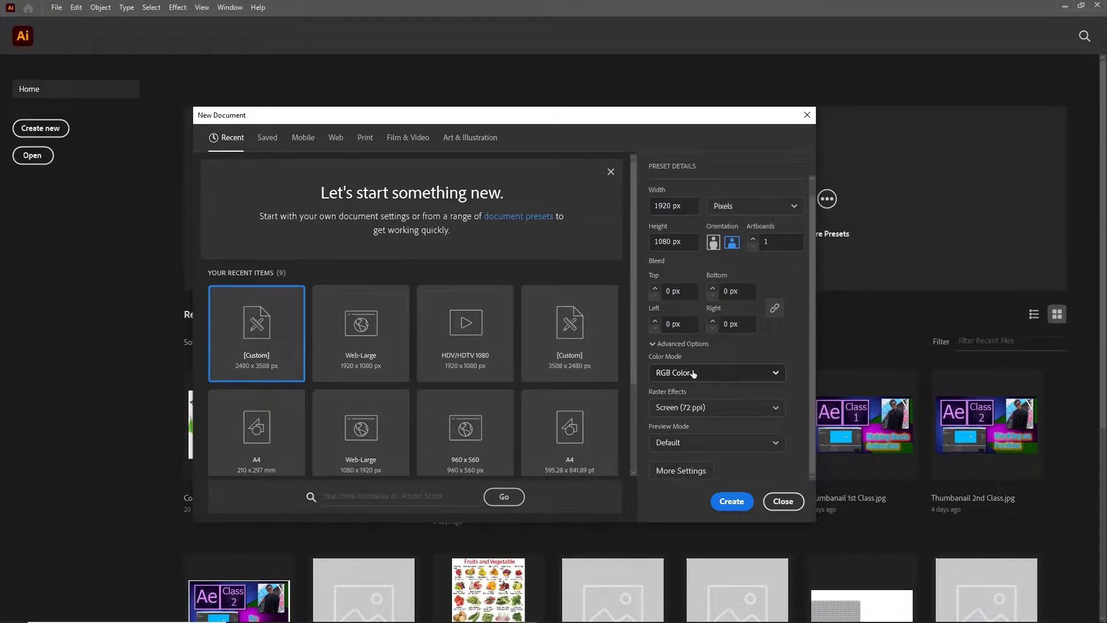
pyautogui.scroll(-1, 726, 381)
pyautogui.scroll(1, 742, 374)
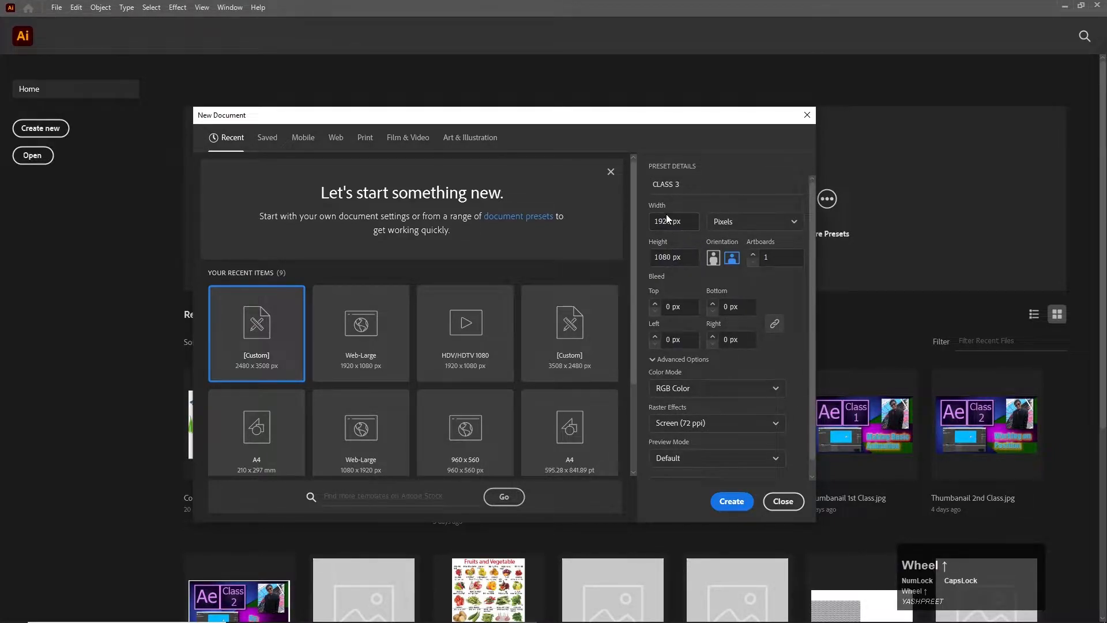
pyautogui.click(743, 509)
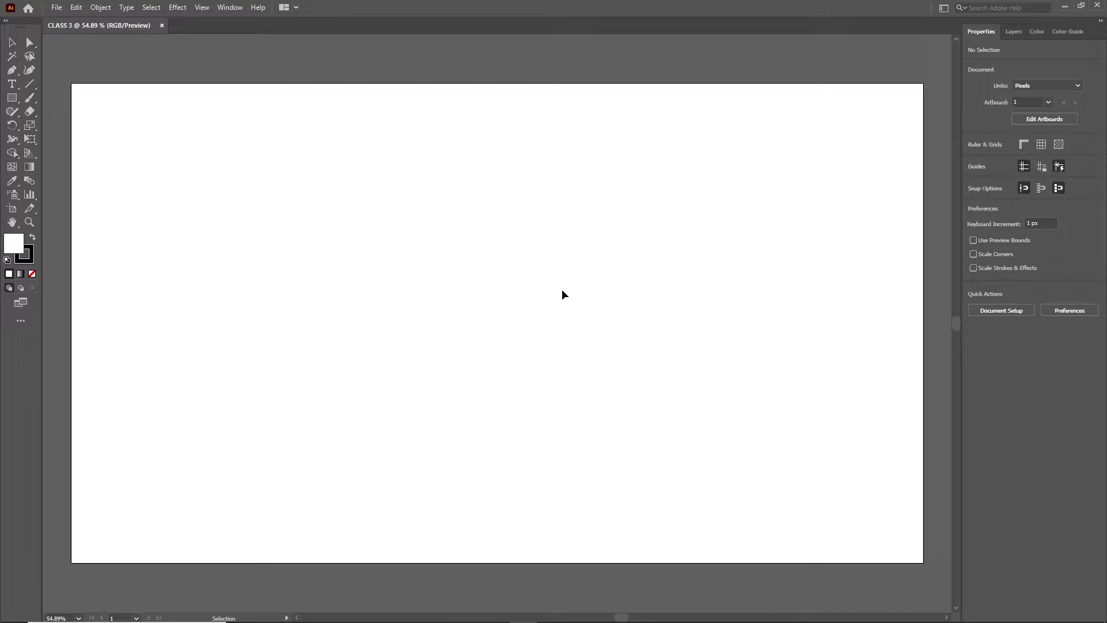
pyautogui.press('space')
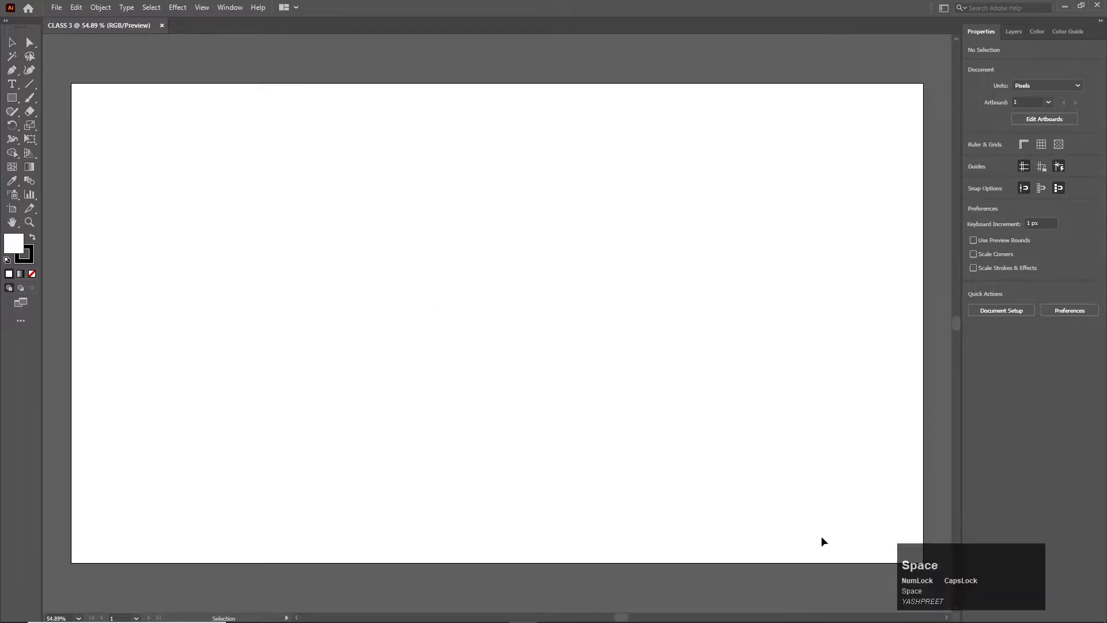
pyautogui.click(519, 261)
pyautogui.rightClick(519, 261)
pyautogui.click(354, 221)
pyautogui.press('c')
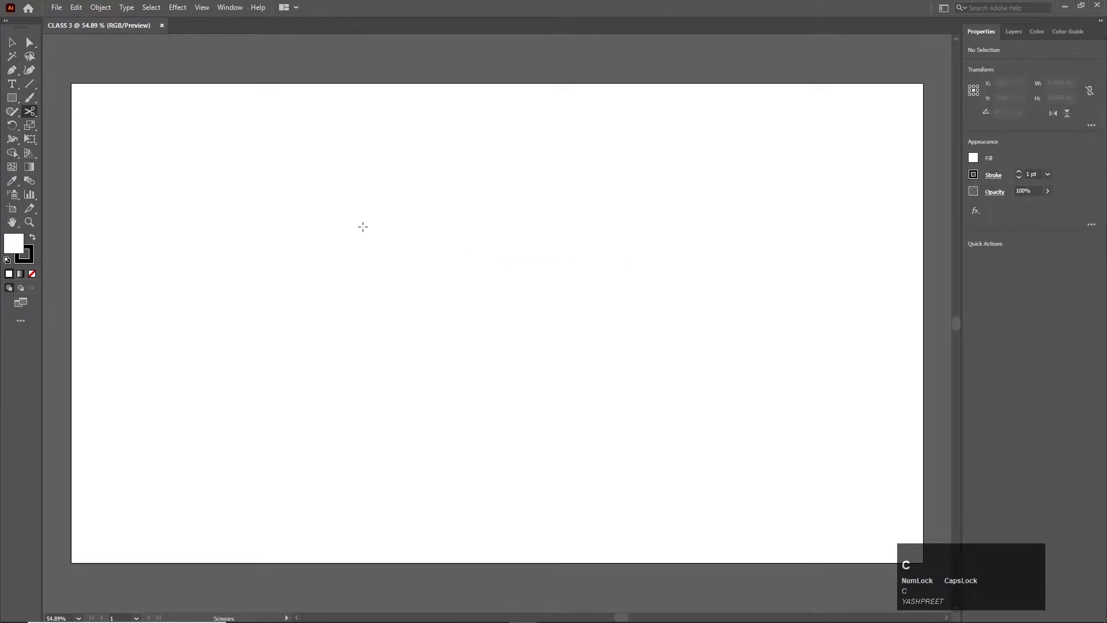
pyautogui.click(12, 42)
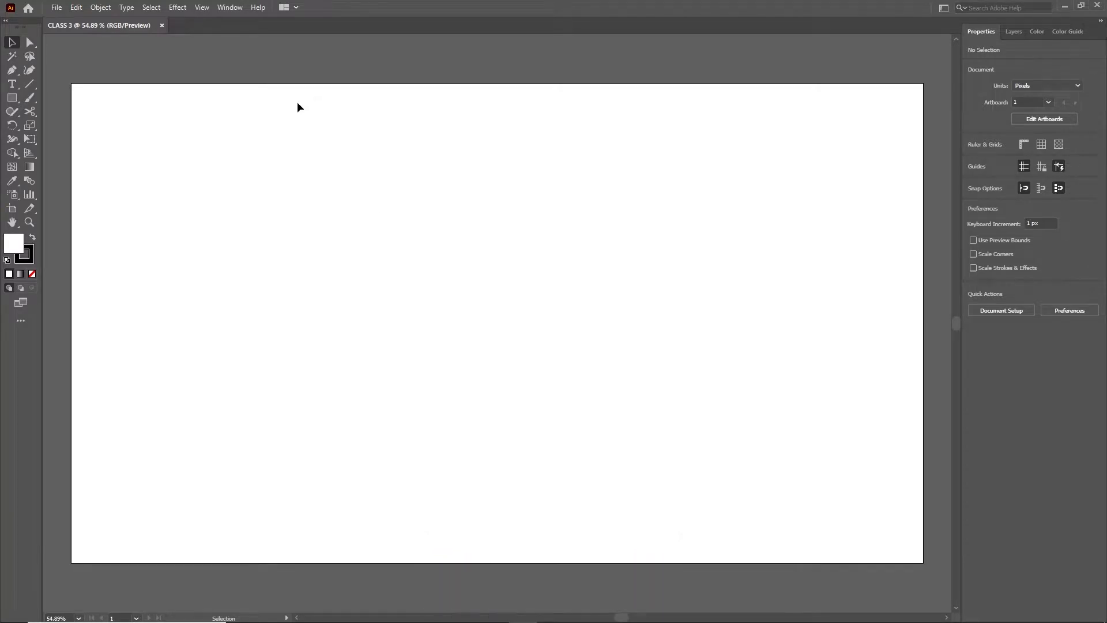
pyautogui.scroll(-1, 466, 179)
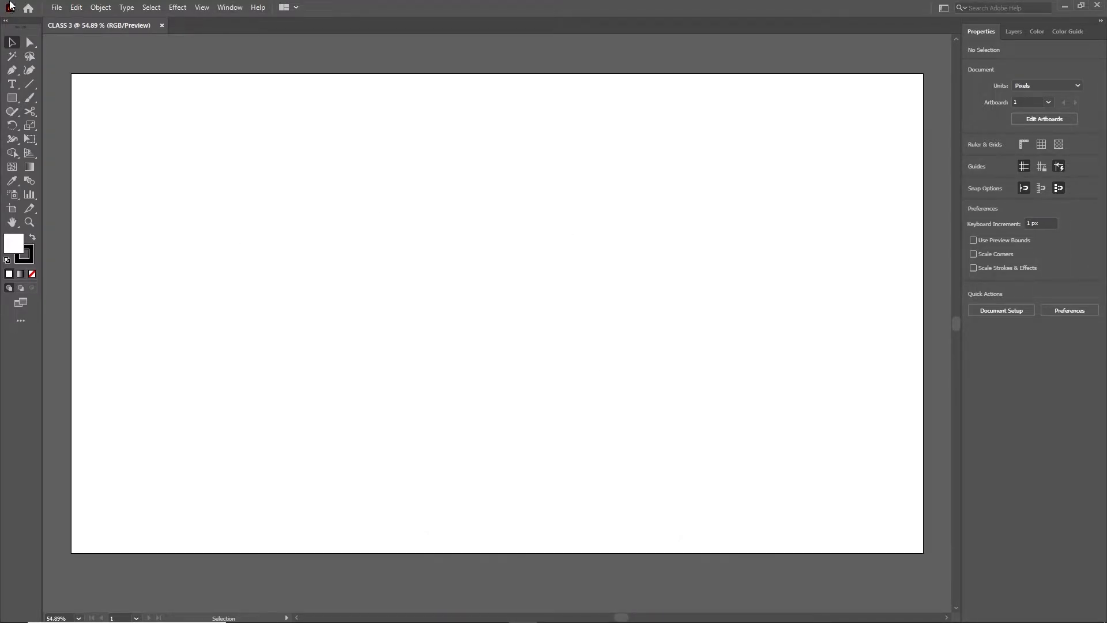
# Step: Open the Nature symbol library and dock it beside the document properties
pyautogui.click(236, 7)
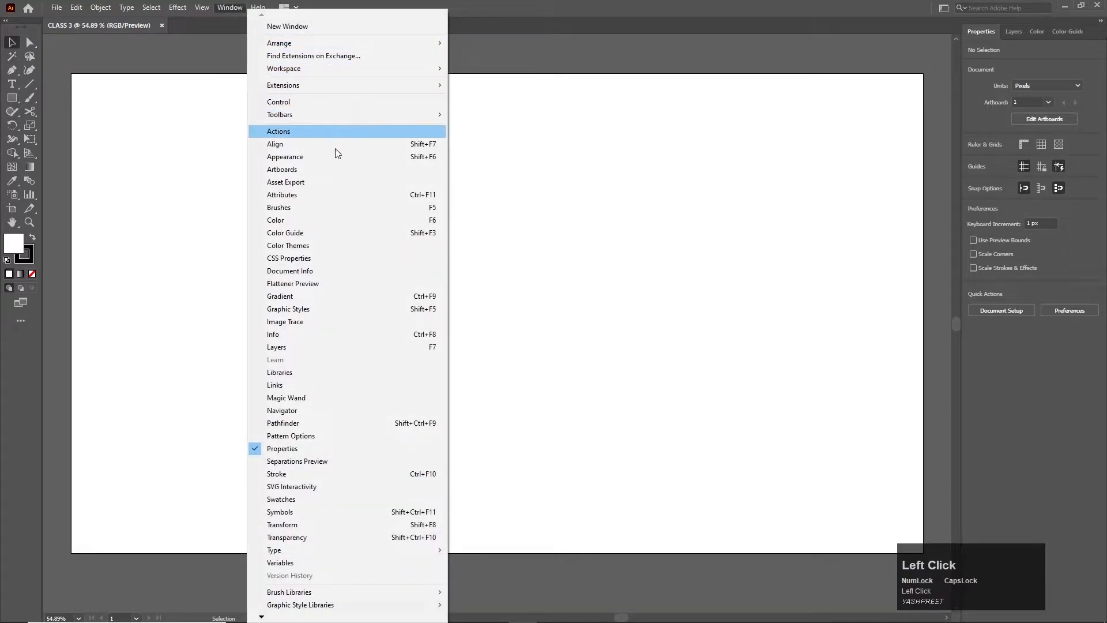
pyautogui.scroll(-1, 323, 537)
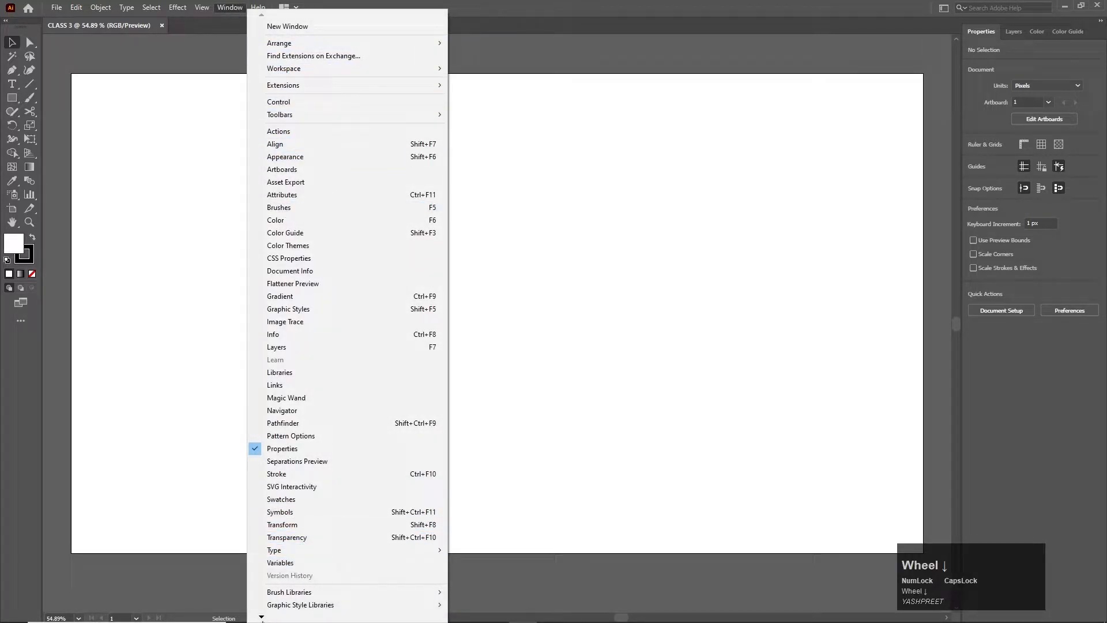
pyautogui.click(262, 617)
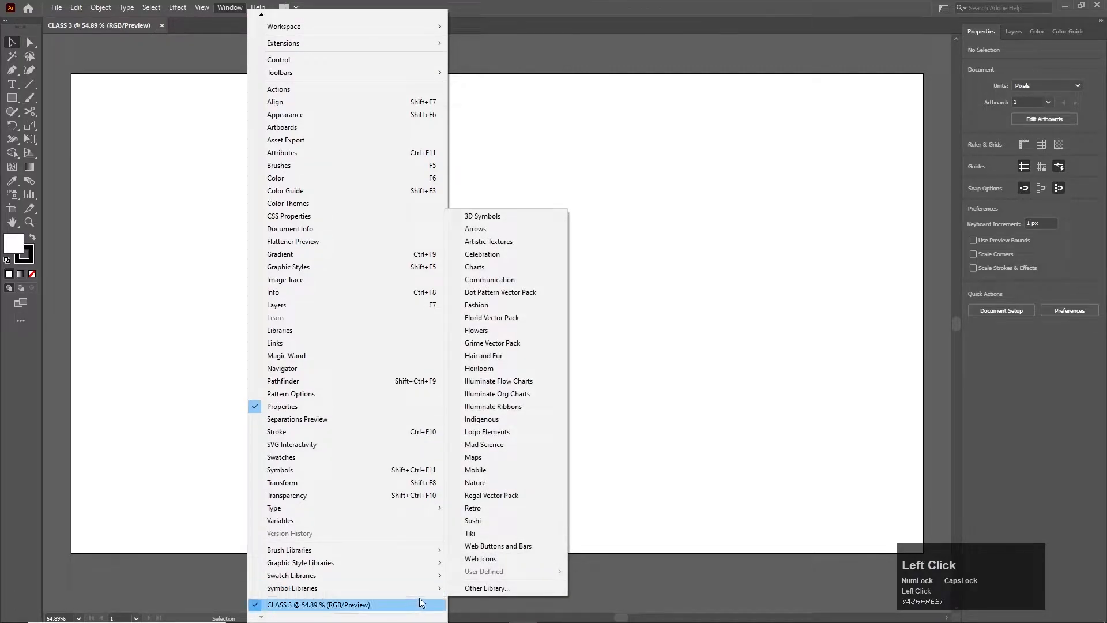
pyautogui.moveTo(433, 590)
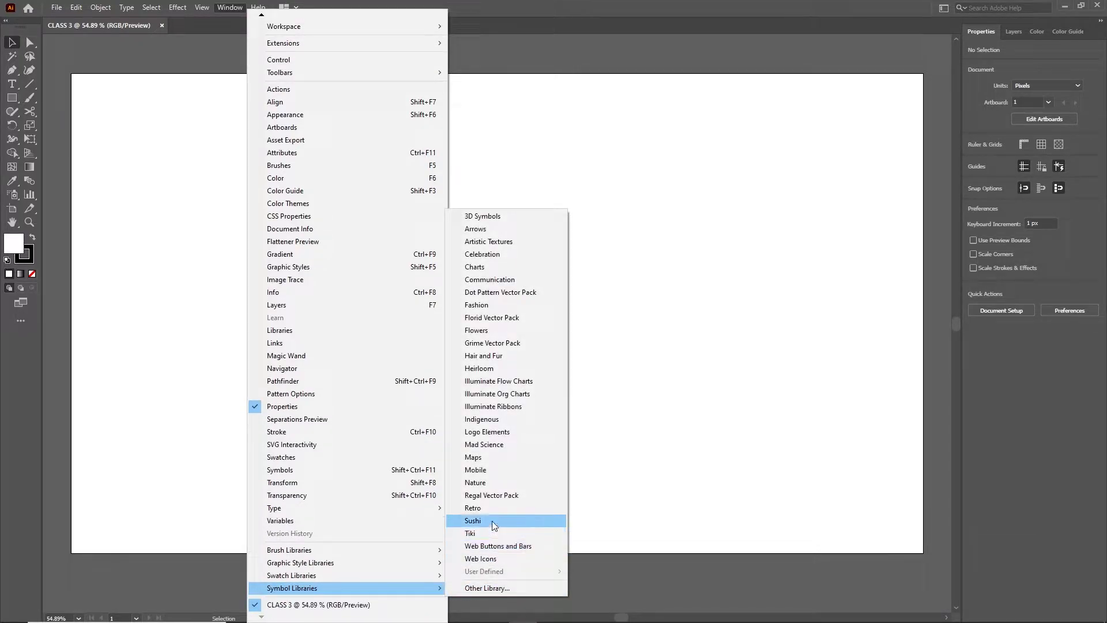
pyautogui.click(454, 483)
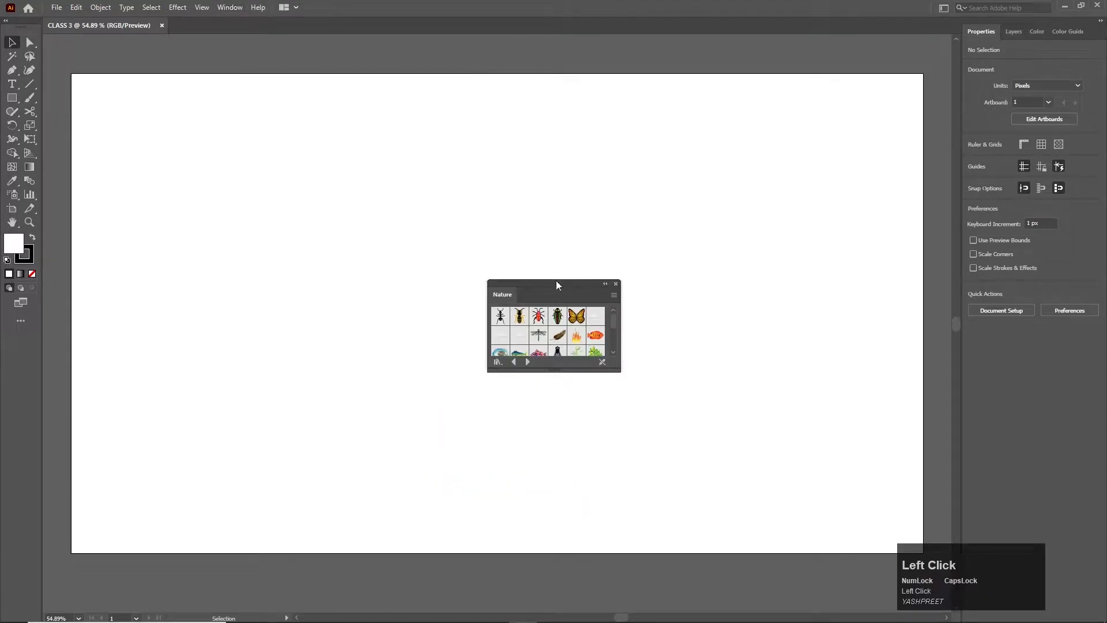
pyautogui.moveTo(556, 285); pyautogui.dragTo(957, 51)
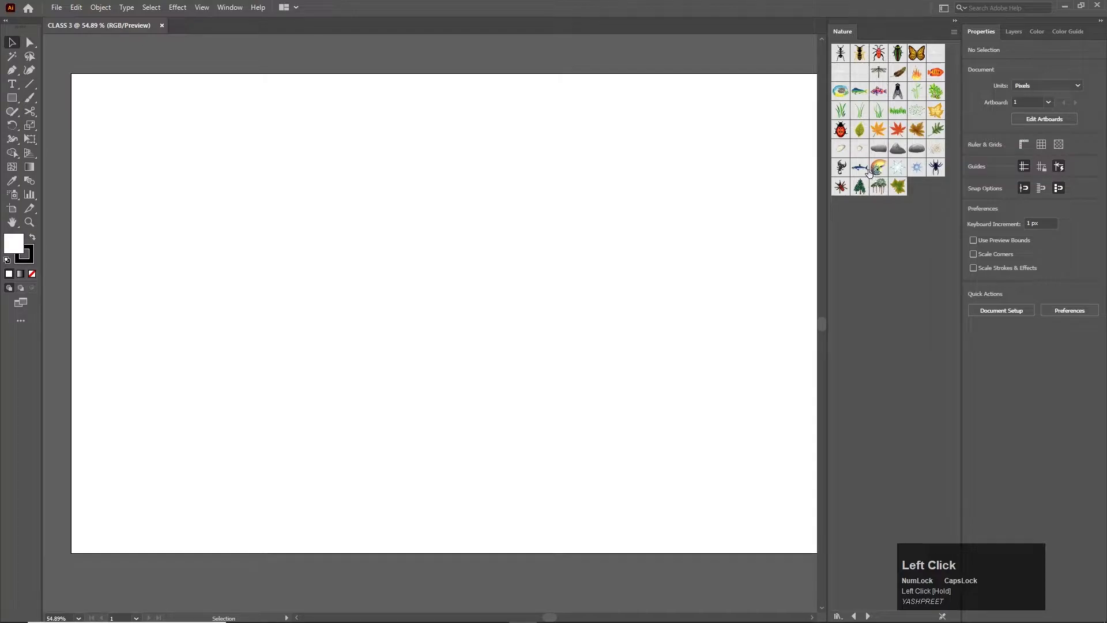
# Step: Place the shark symbol in the upper part of the artboard and the wide grass strip symbol below it
pyautogui.moveTo(864, 171); pyautogui.dragTo(468, 177)
pyautogui.click(585, 173)
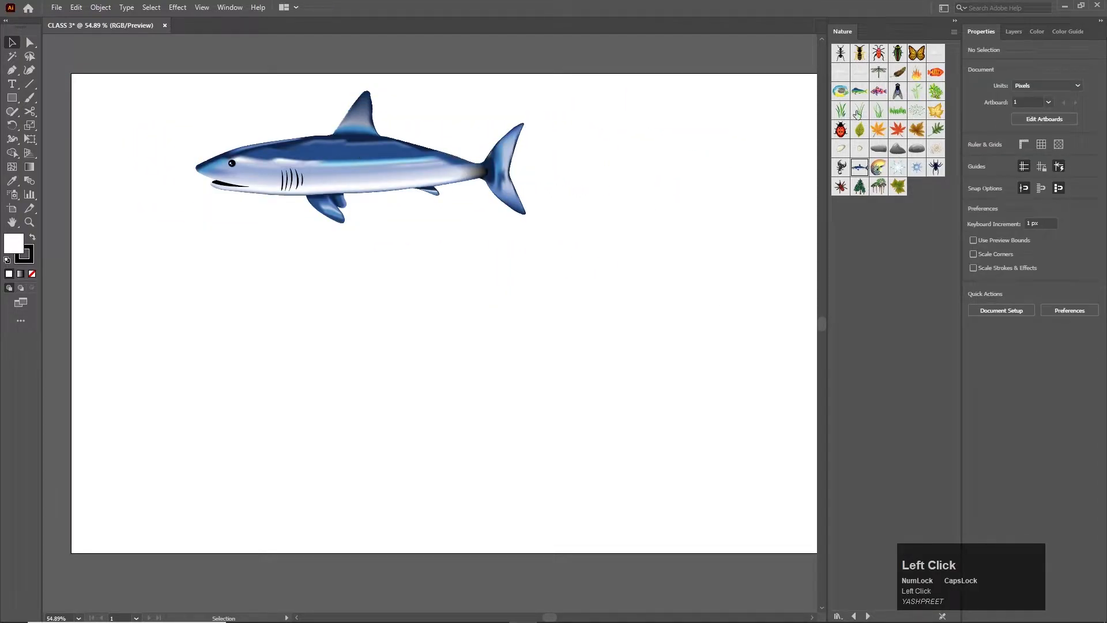
pyautogui.moveTo(898, 111); pyautogui.dragTo(526, 482)
pyautogui.moveTo(507, 404); pyautogui.dragTo(326, 358)
pyautogui.click(687, 178)
# Step: Place the broad-bladed grass symbol to the right of the grass strip, enlarged to about 224 by 340 px
pyautogui.moveTo(843, 114); pyautogui.dragTo(668, 448)
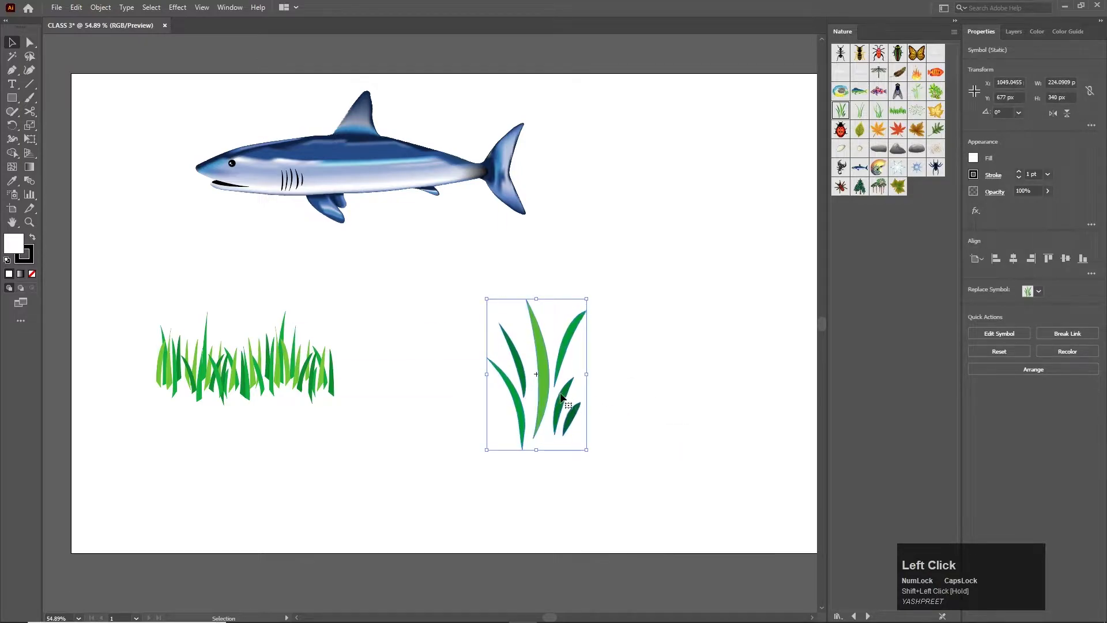
pyautogui.moveTo(566, 395); pyautogui.dragTo(490, 415)
pyautogui.click(652, 375)
# Step: Place the thin three-blade grass symbol to the right of the broad-bladed grass and enlarge it to a similar height
pyautogui.moveTo(865, 119); pyautogui.dragTo(756, 445)
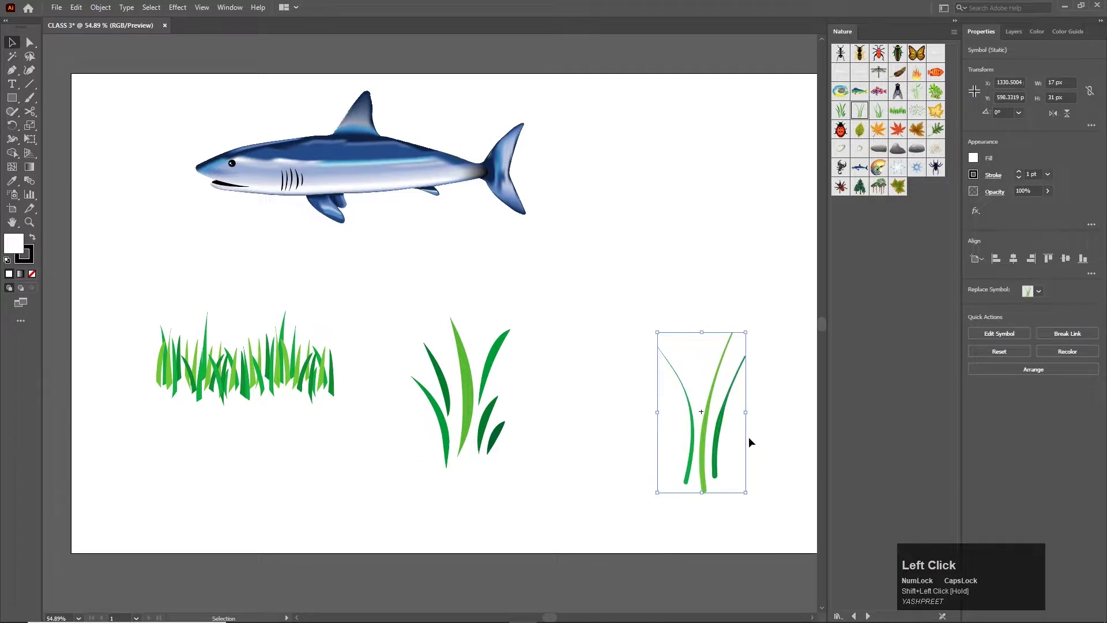
pyautogui.click(688, 447)
pyautogui.click(699, 442)
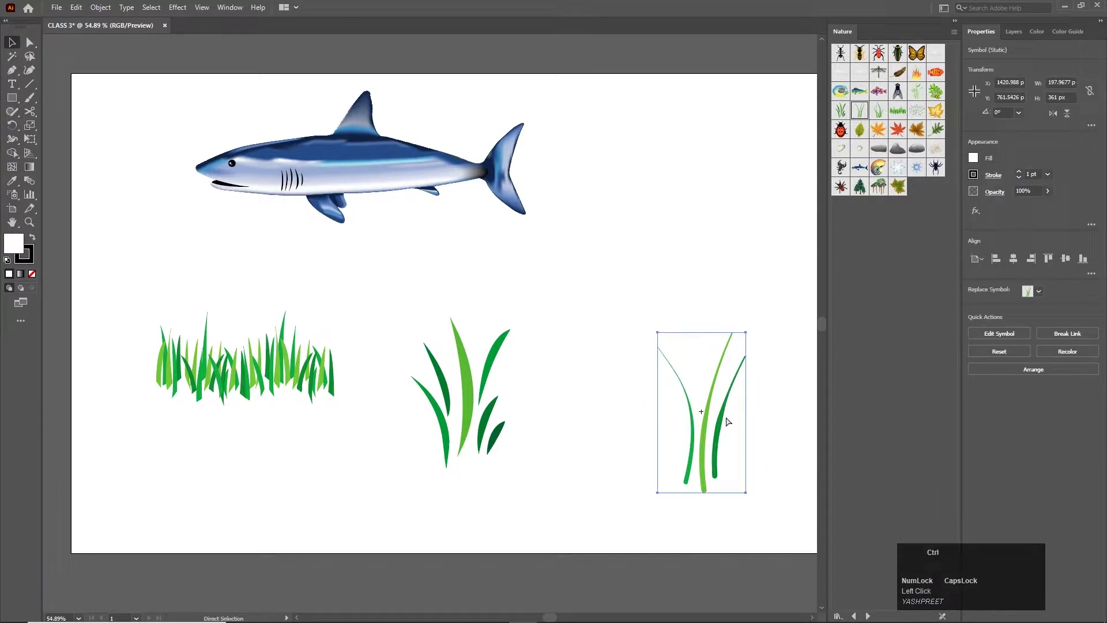
pyautogui.hotkey('ctrl', 'z')
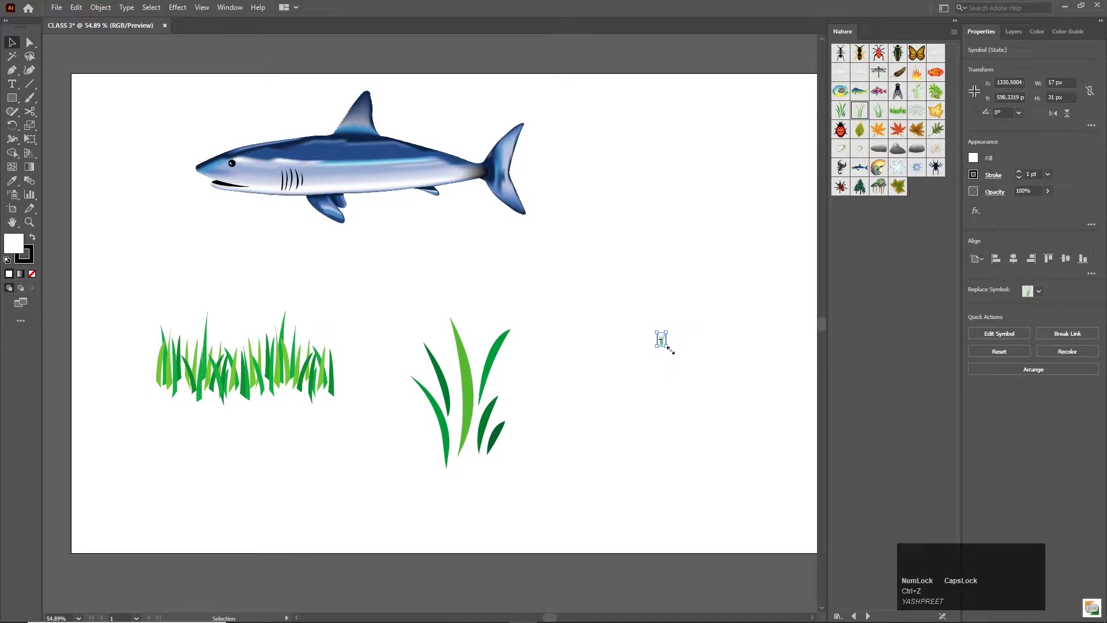
pyautogui.moveTo(669, 349); pyautogui.dragTo(746, 519)
pyautogui.click(695, 249)
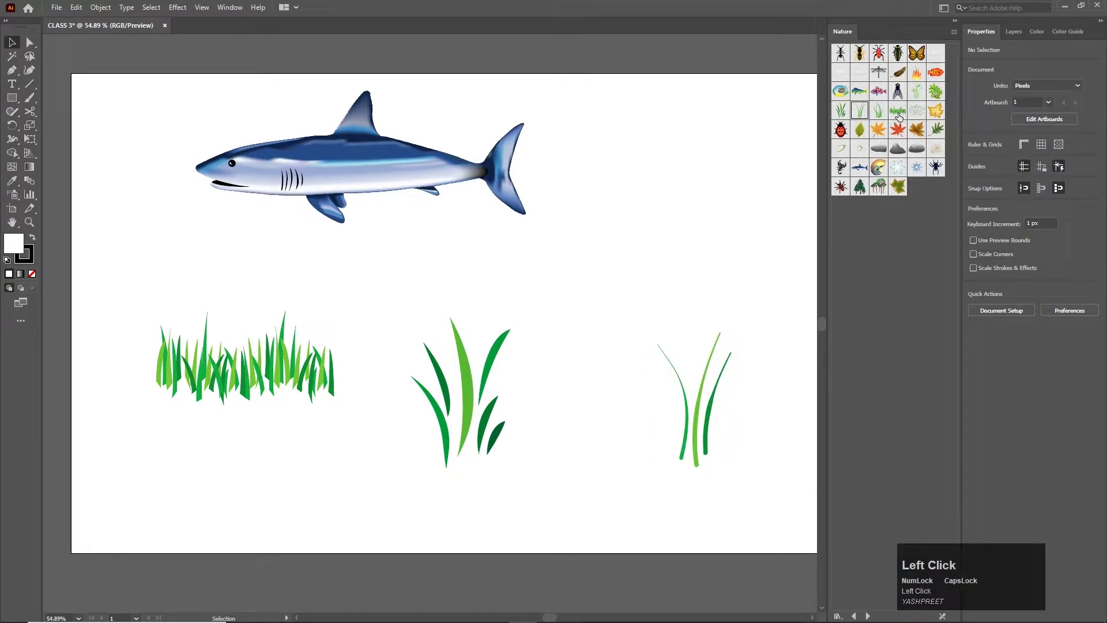
# Step: Place the small round fish to the upper right of the shark and the green fish below it, about 406 by 179 px
pyautogui.moveTo(841, 90); pyautogui.dragTo(639, 114)
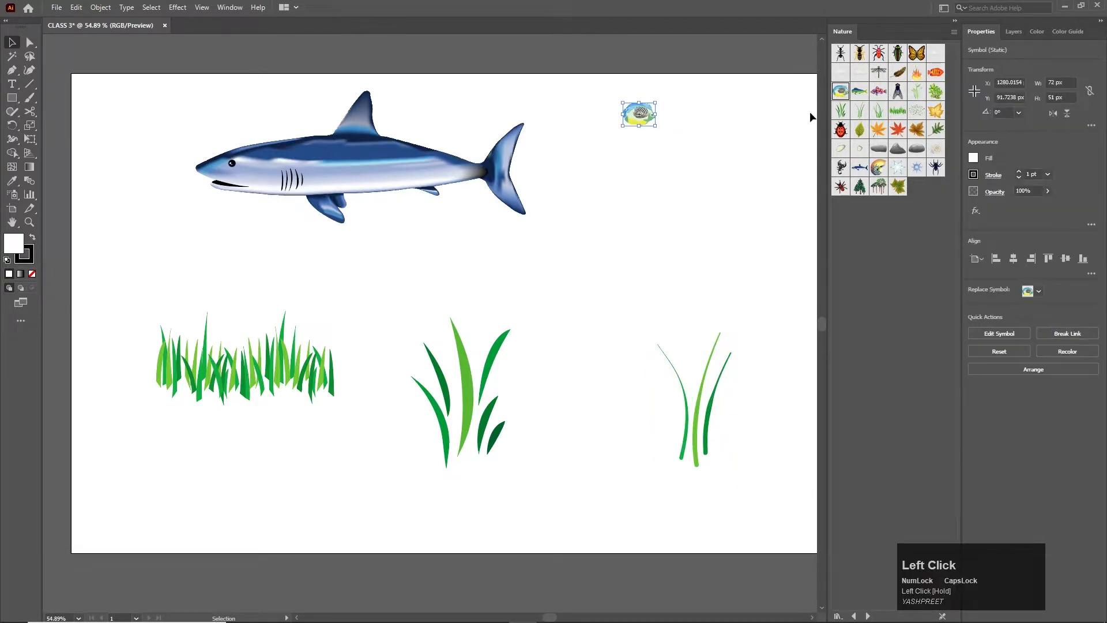
pyautogui.moveTo(859, 91); pyautogui.dragTo(812, 301)
pyautogui.moveTo(746, 266); pyautogui.dragTo(677, 215)
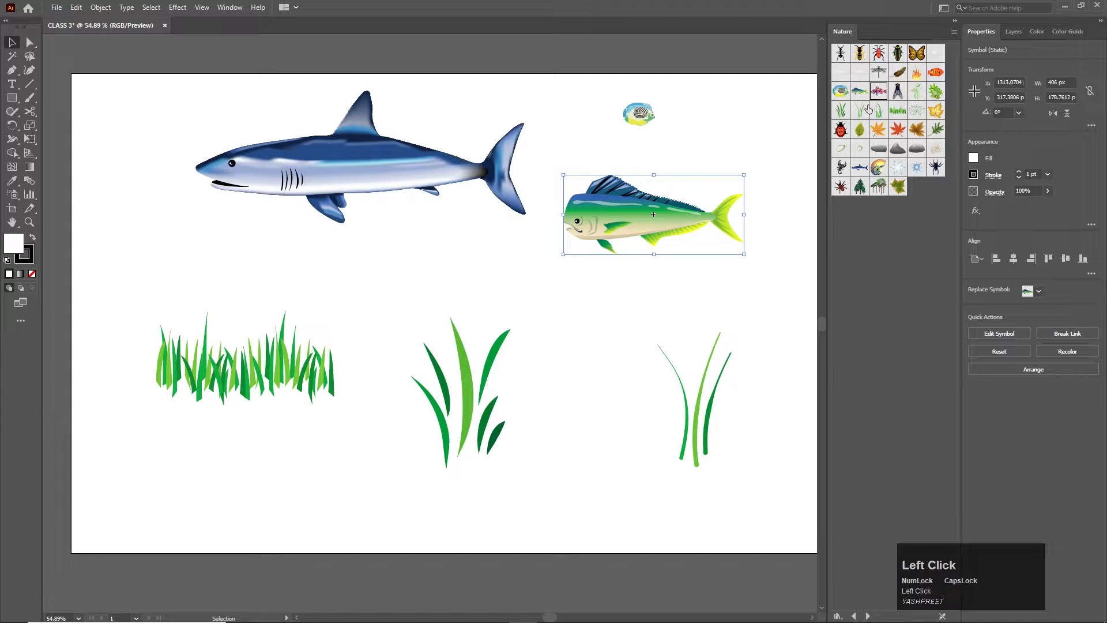
# Step: Place the purple and orange fish under the shark's tail and the shell symbol beneath the grass strip
pyautogui.moveTo(885, 96); pyautogui.dragTo(480, 277)
pyautogui.click(607, 291)
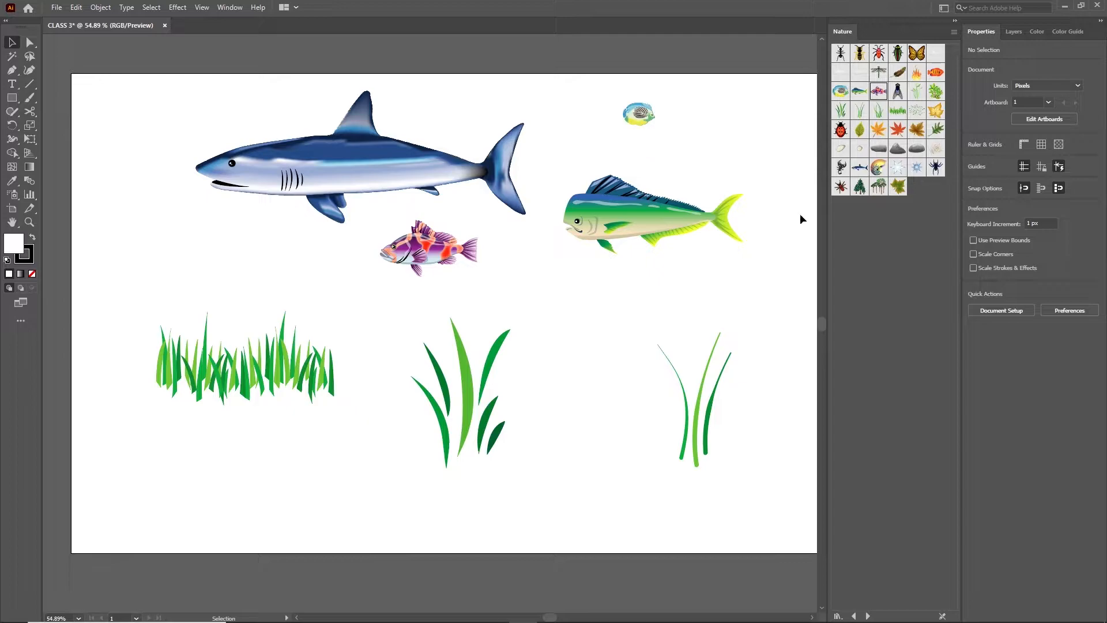
pyautogui.moveTo(891, 172); pyautogui.dragTo(252, 461)
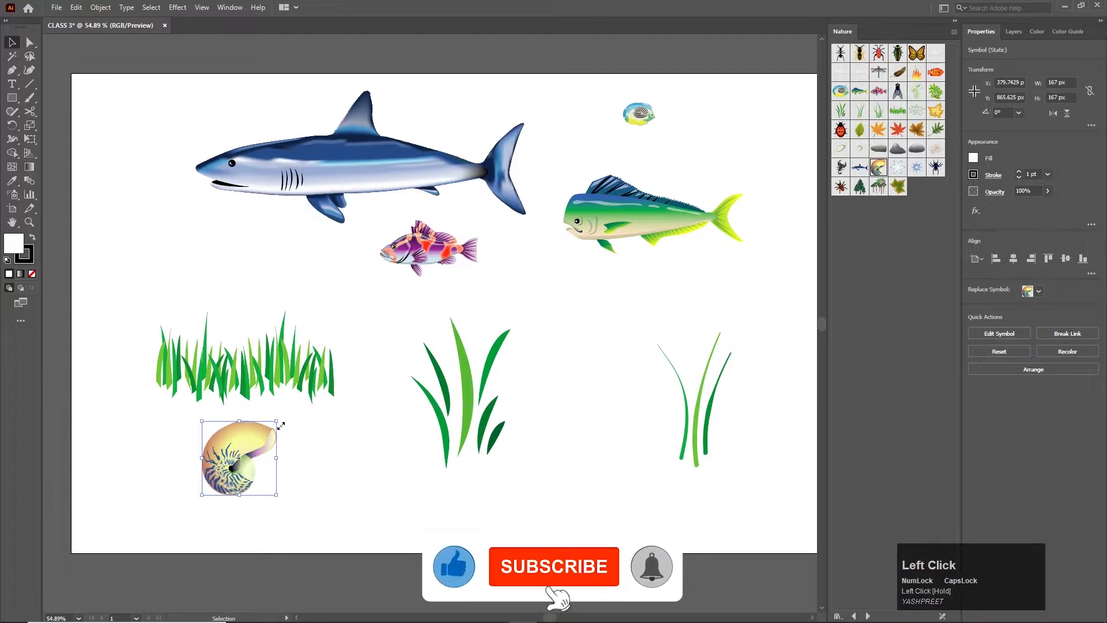
# Step: Shrink the shell symbol beneath the grass strip to about two thirds of its size, and select the shark
pyautogui.moveTo(265, 415); pyautogui.dragTo(257, 446)
pyautogui.moveTo(233, 488)
pyautogui.mouseDown()
pyautogui.moveTo(243, 479)
pyautogui.moveTo(245, 488)
pyautogui.mouseUp()
pyautogui.click(338, 466)
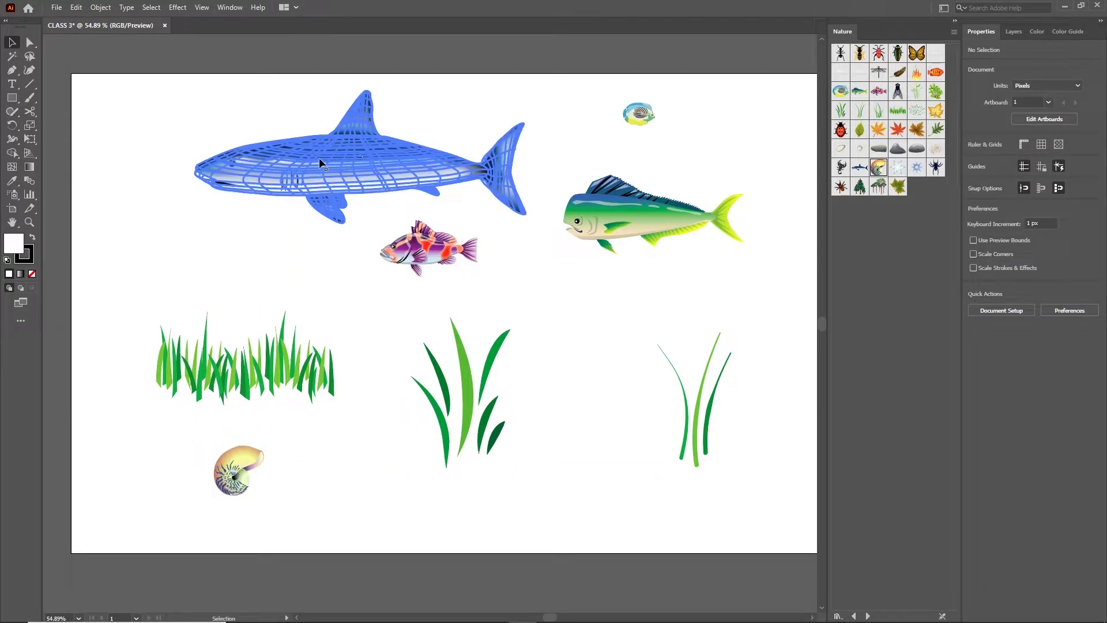
pyautogui.click(320, 159)
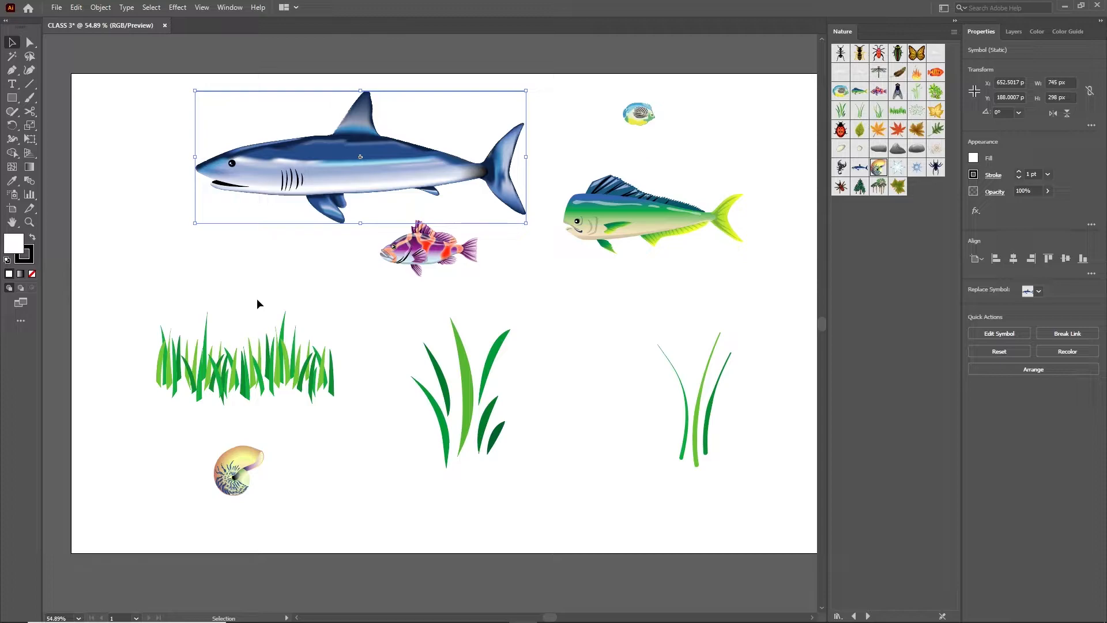
# Step: Switch to Photoshop and name the new document CLASS 3 COMP
pyautogui.hotkey('alt', 'Tab')
pyautogui.hotkey('alt', 'Tab')
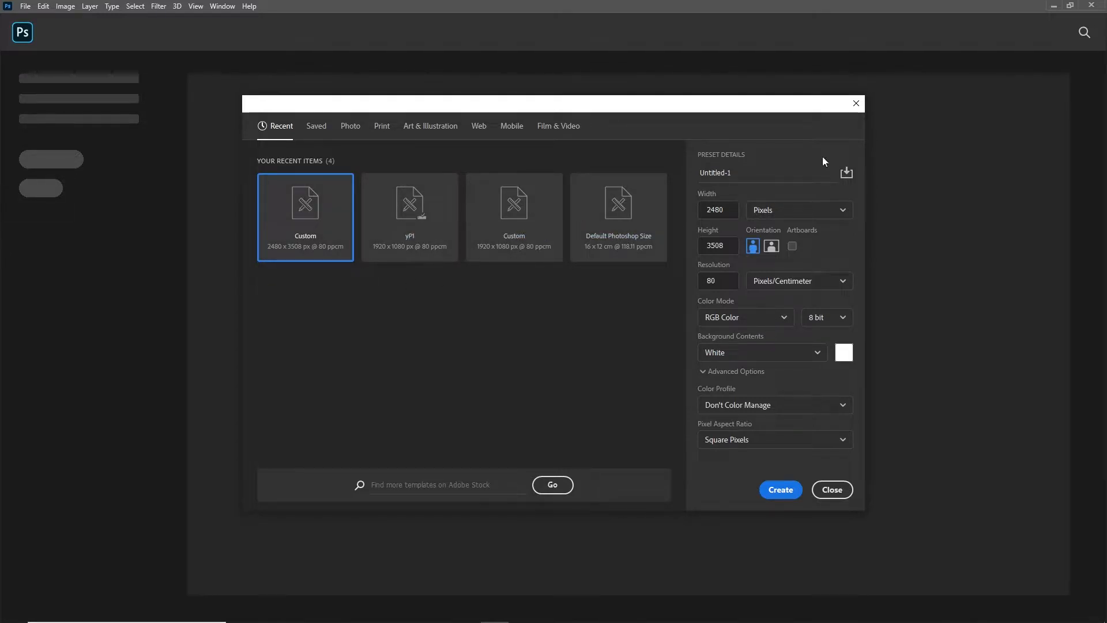
pyautogui.click(751, 178)
pyautogui.moveTo(748, 183); pyautogui.dragTo(662, 183)
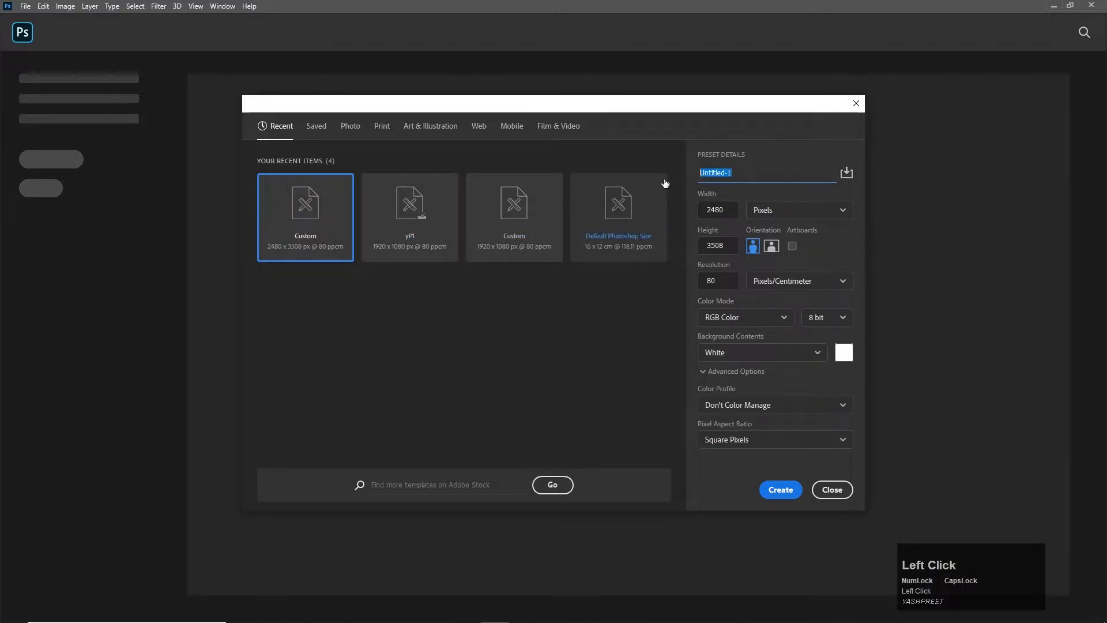
pyautogui.press('BackSpace')
pyautogui.write('C')
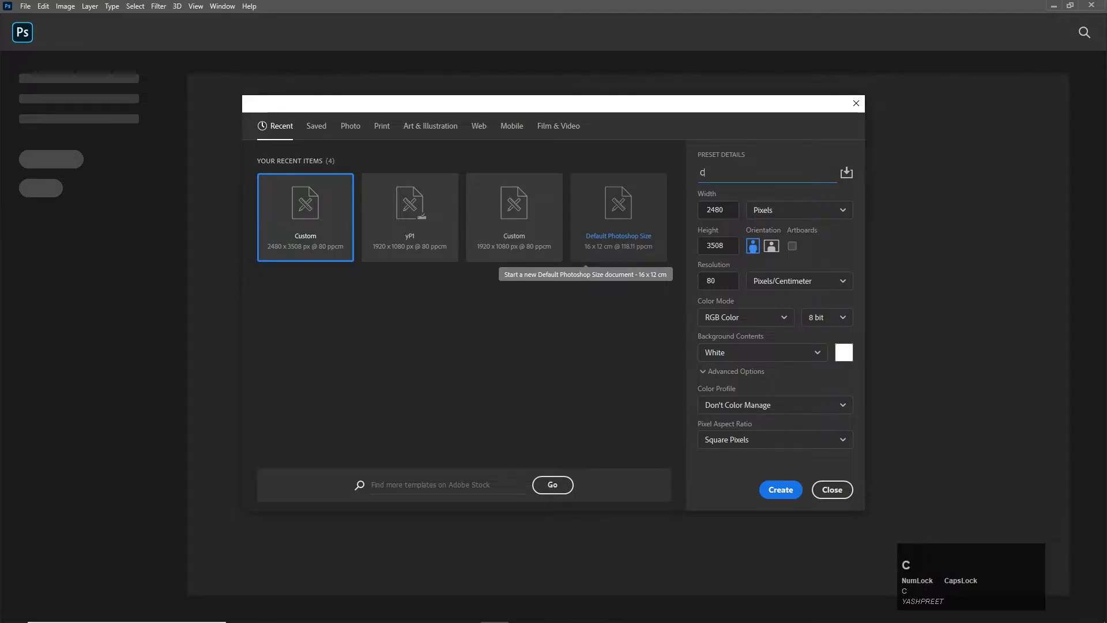
pyautogui.write('LASS 3 COMP')
pyautogui.click(688, 177)
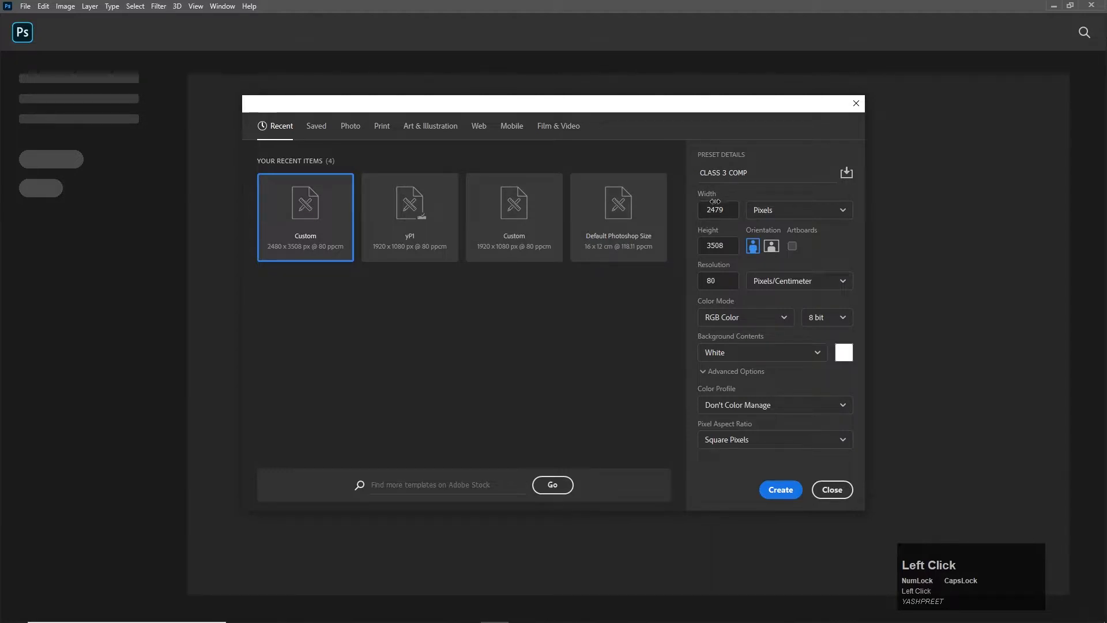
# Step: Set the new document to 1920 by 1080 pixels in landscape orientation
pyautogui.moveTo(736, 217); pyautogui.dragTo(713, 217)
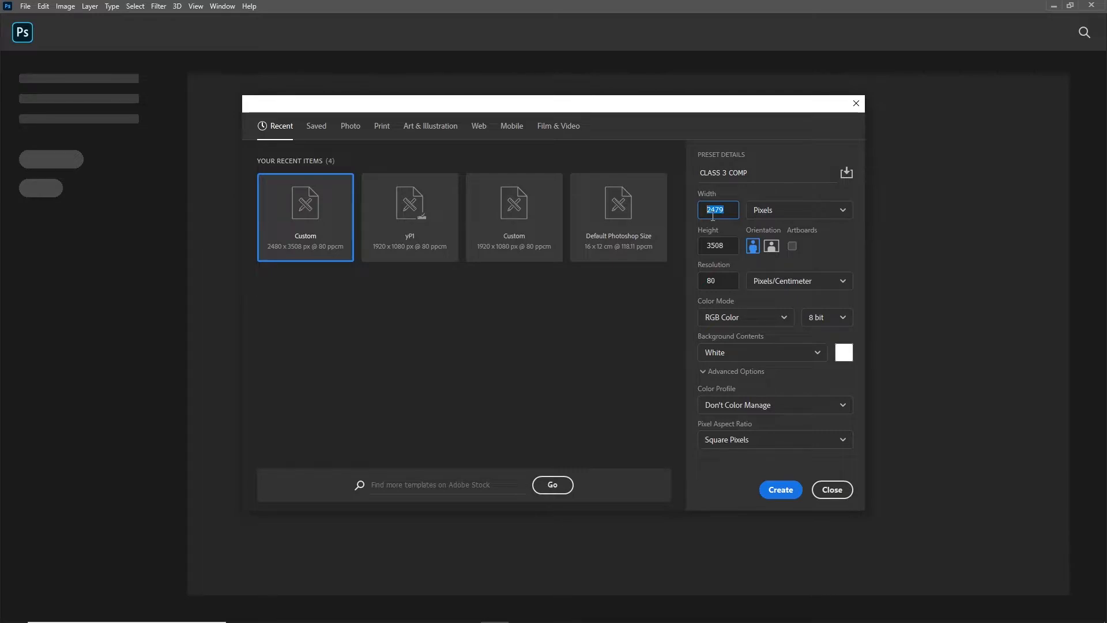
pyautogui.write('1920')
pyautogui.click(728, 251)
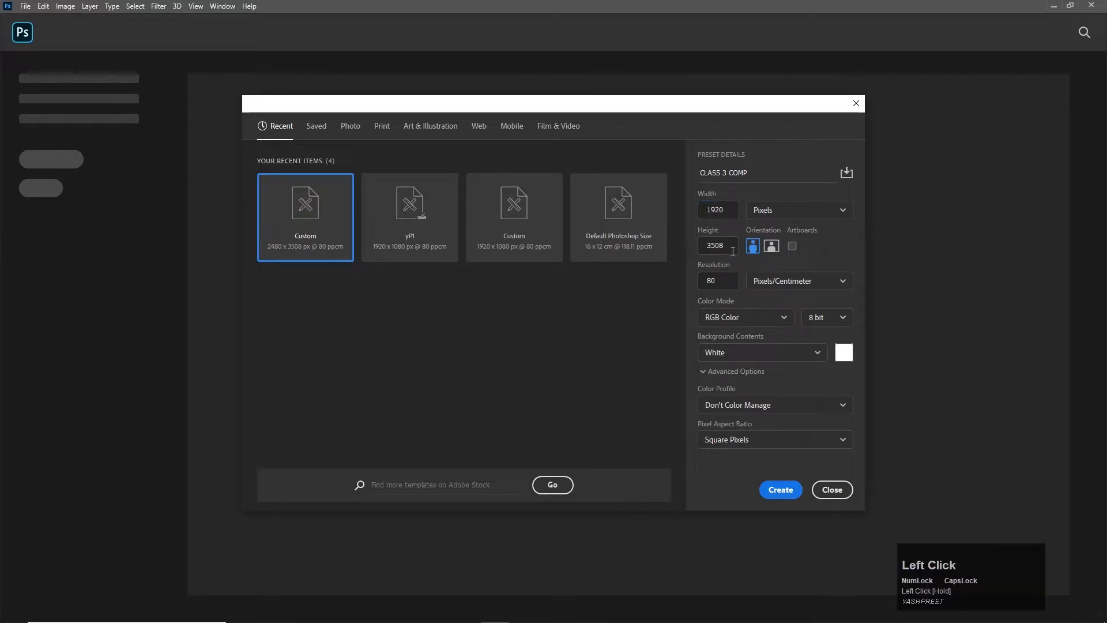
pyautogui.write('1080')
pyautogui.click(771, 245)
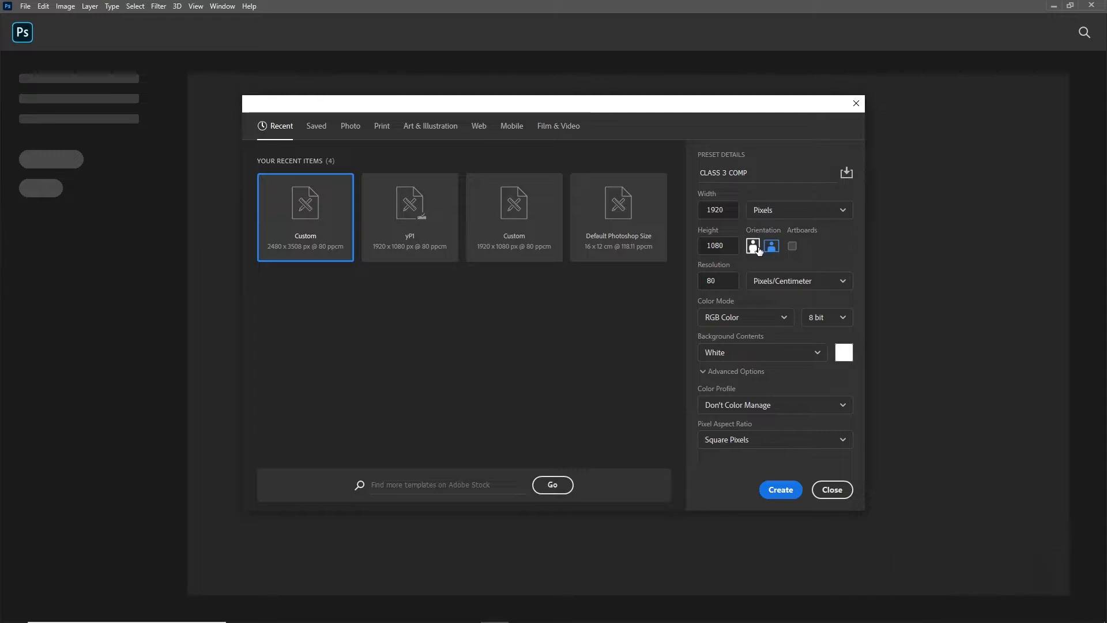
pyautogui.click(758, 246)
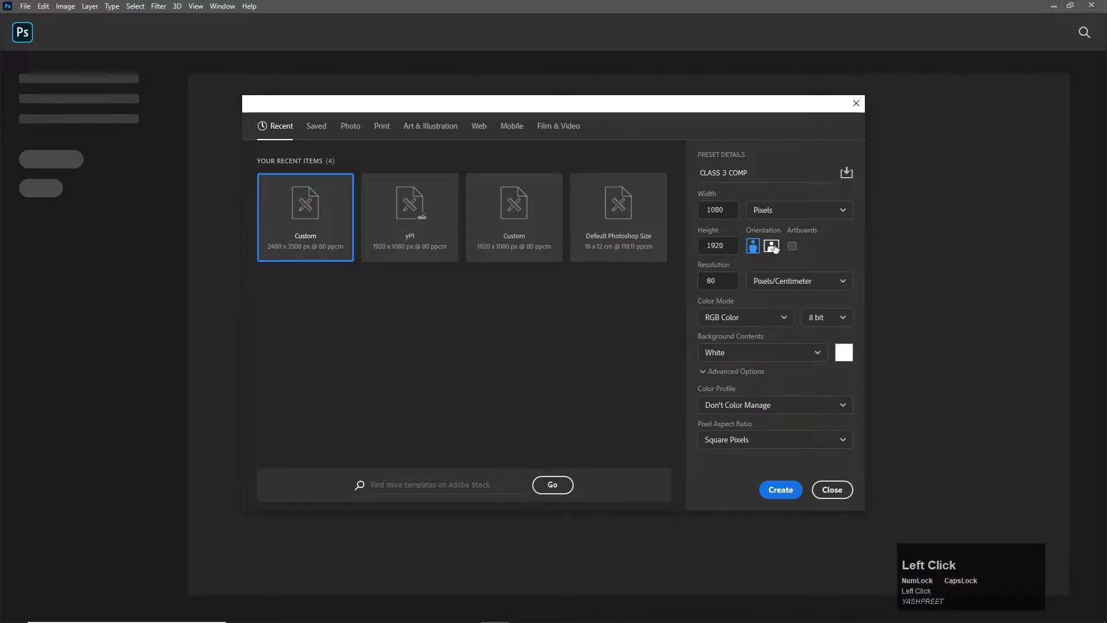
pyautogui.click(772, 246)
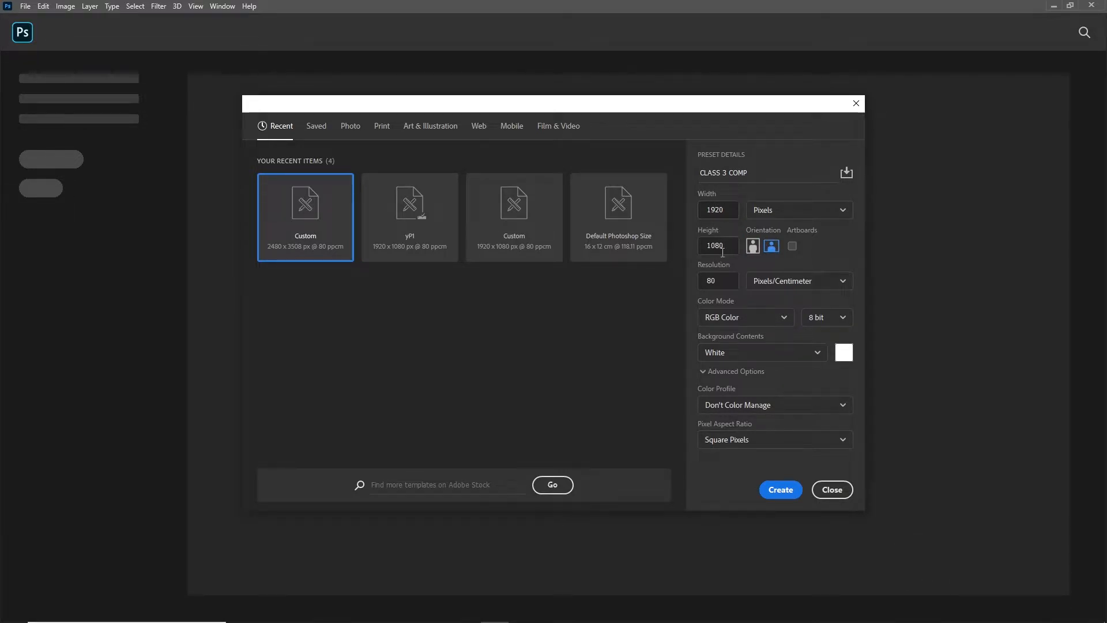
# Step: Review the available size units and the resolution setting of the new document
pyautogui.click(787, 211)
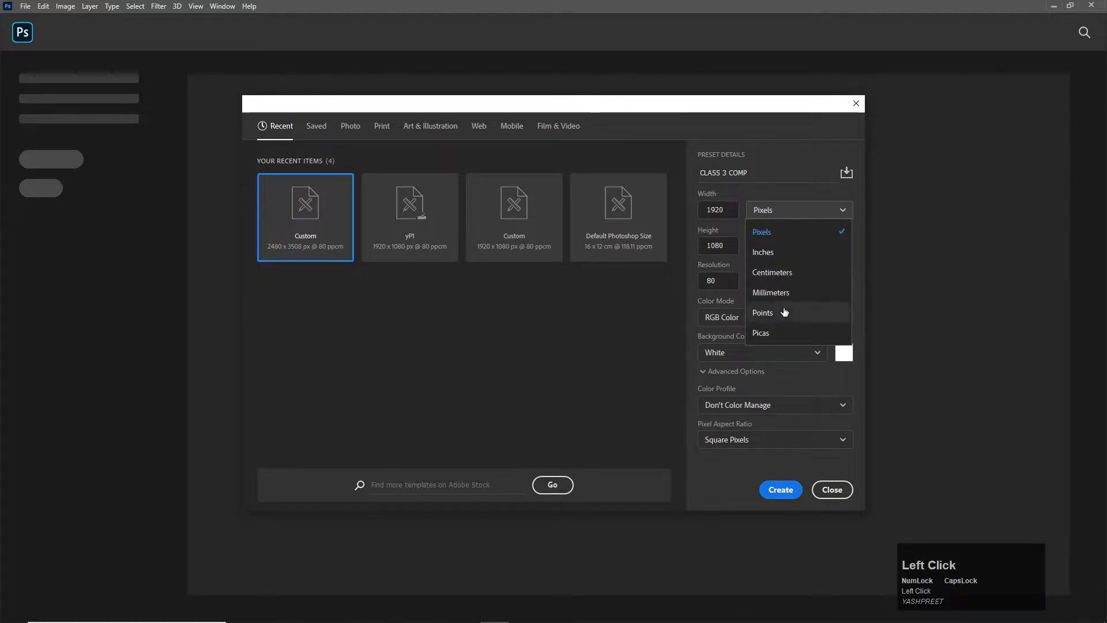
pyautogui.click(770, 197)
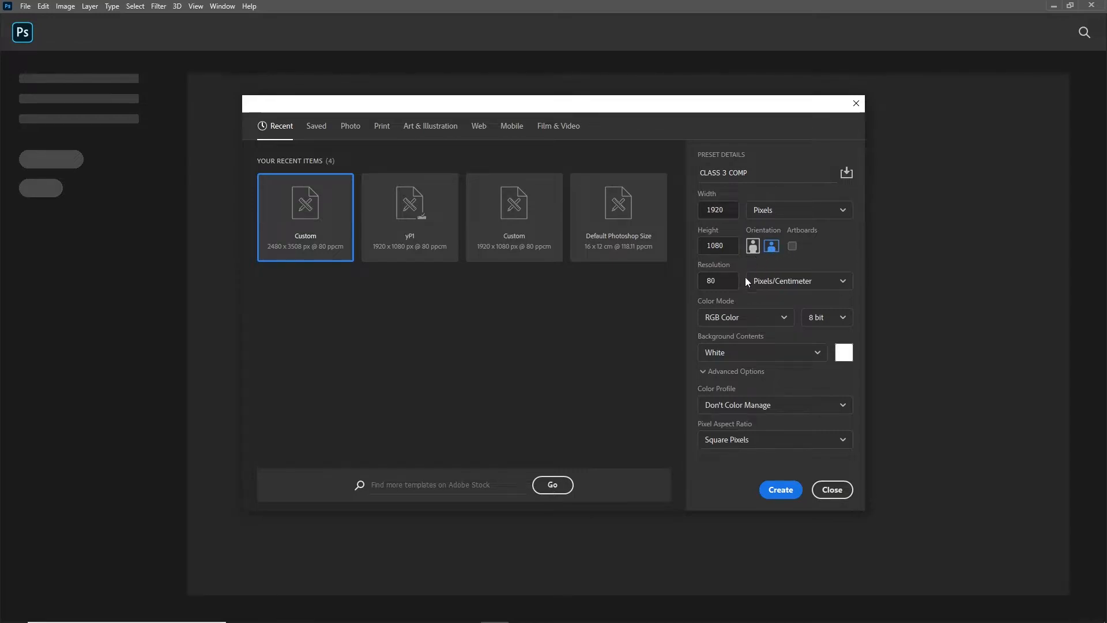
pyautogui.moveTo(732, 287)
pyautogui.mouseDown()
pyautogui.moveTo(713, 285)
pyautogui.moveTo(735, 285)
pyautogui.mouseUp()
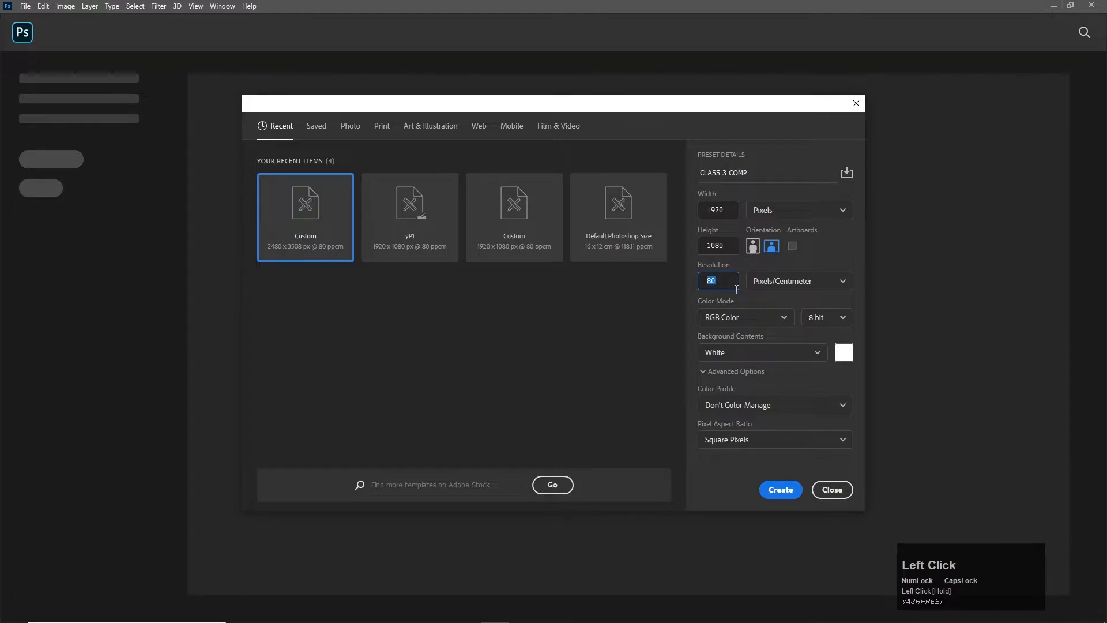
pyautogui.click(737, 289)
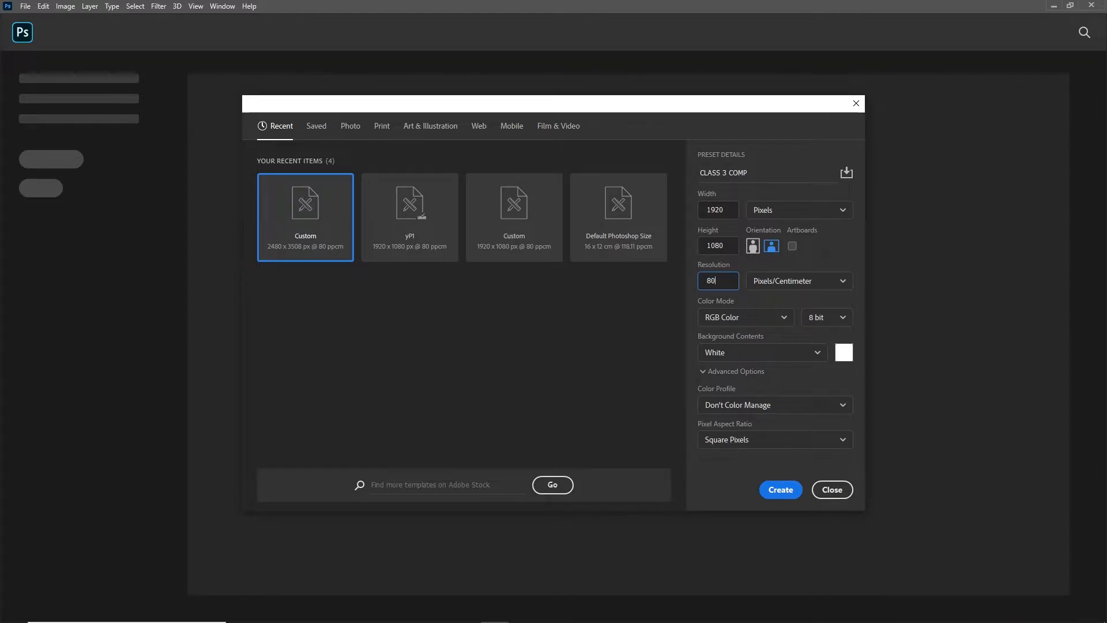
pyautogui.click(727, 268)
# Step: Save the current document settings as a preset named YP FAV
pyautogui.click(853, 180)
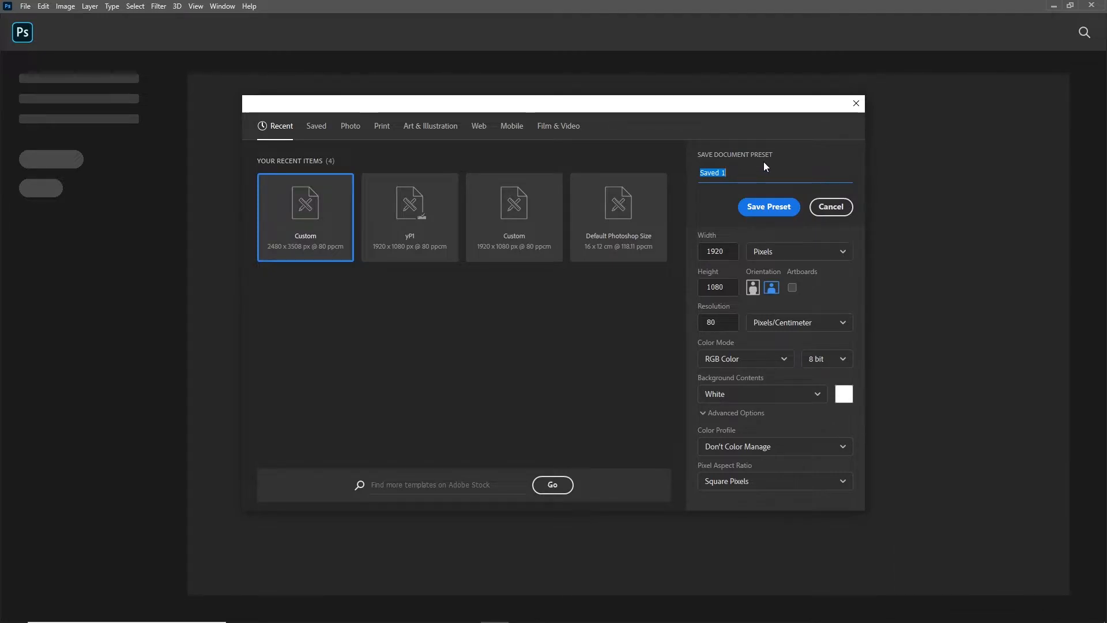
pyautogui.press('BackSpace')
pyautogui.write('YP FAV')
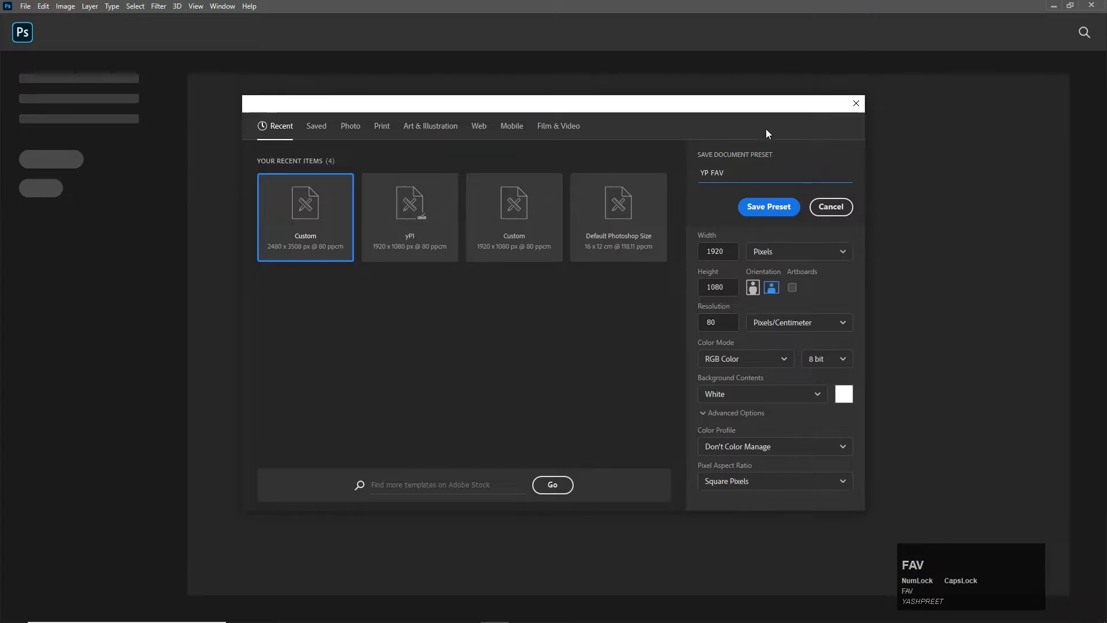
pyautogui.click(770, 208)
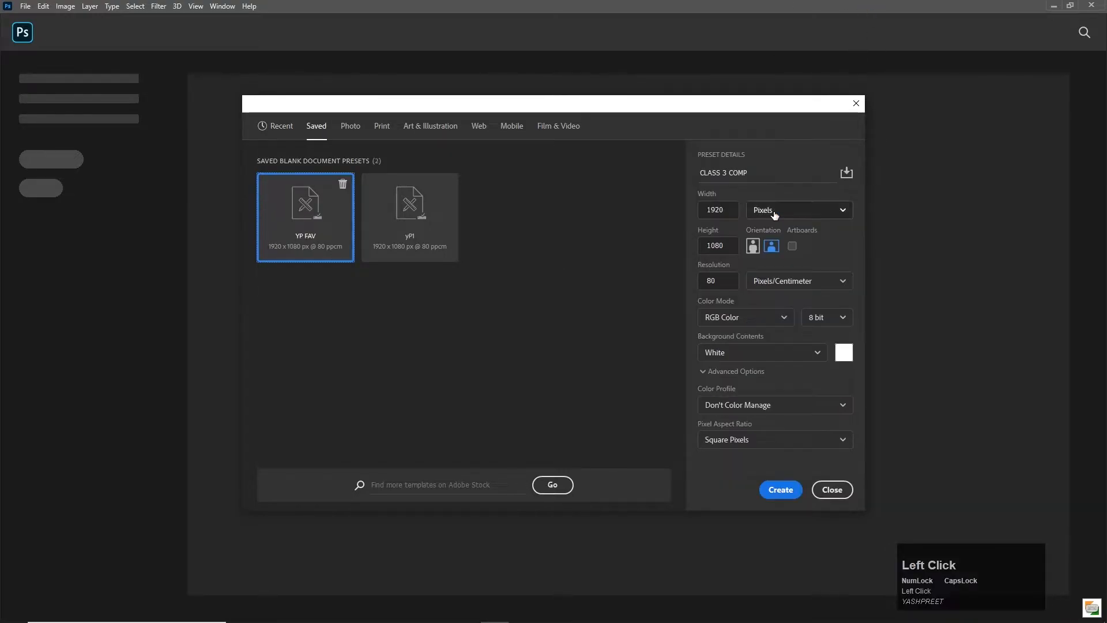
# Step: Compare the settings of the recent document presets with the saved presets YP FAV and yP1
pyautogui.click(281, 128)
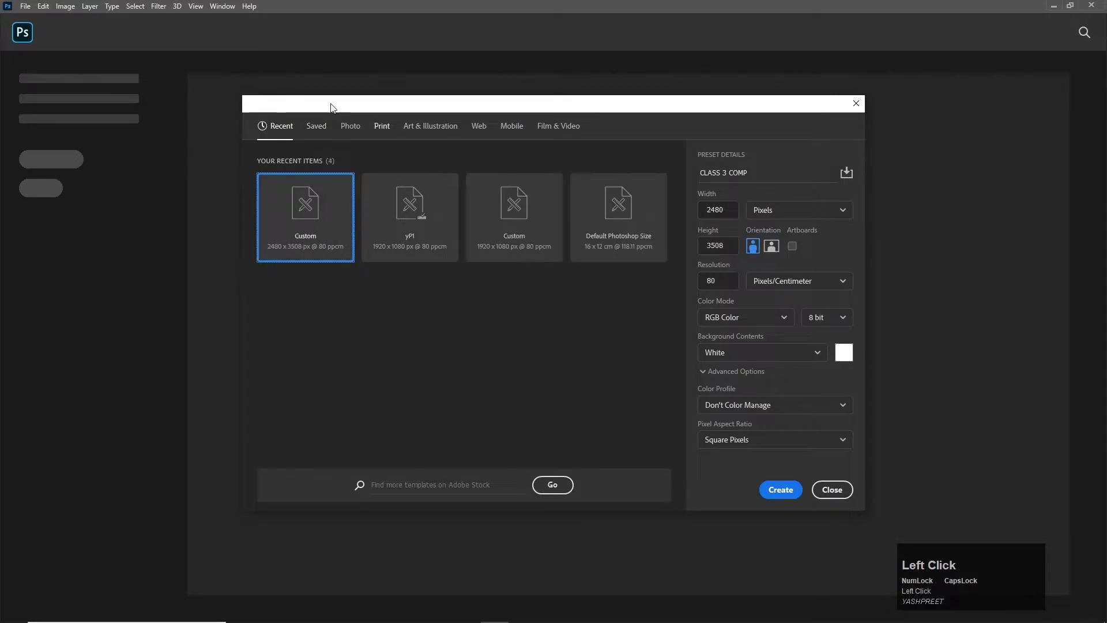
pyautogui.click(318, 133)
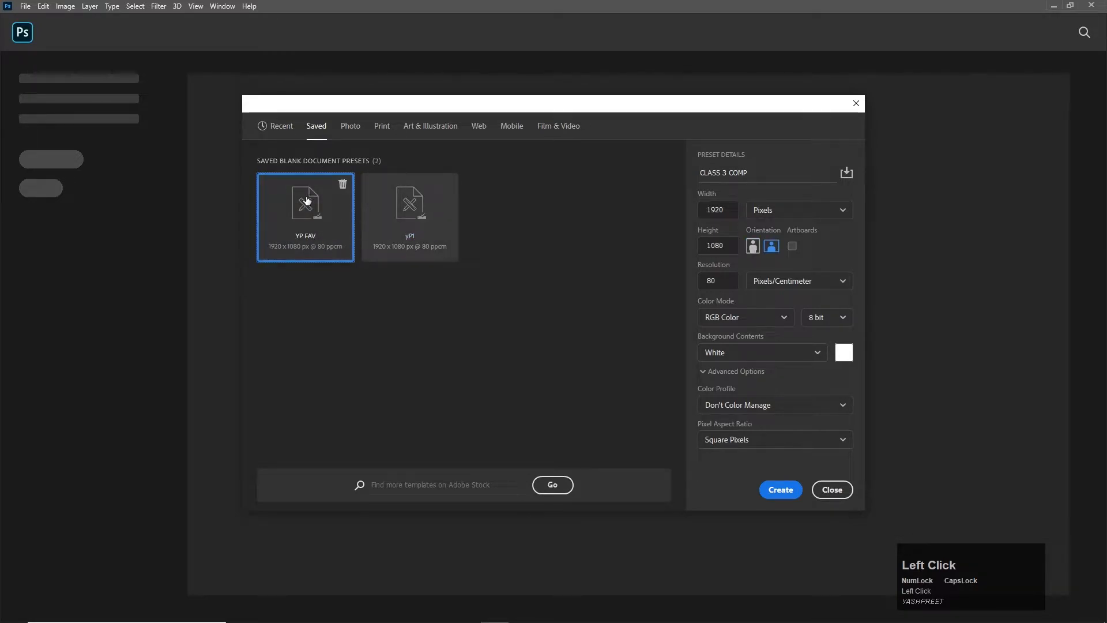
pyautogui.click(412, 225)
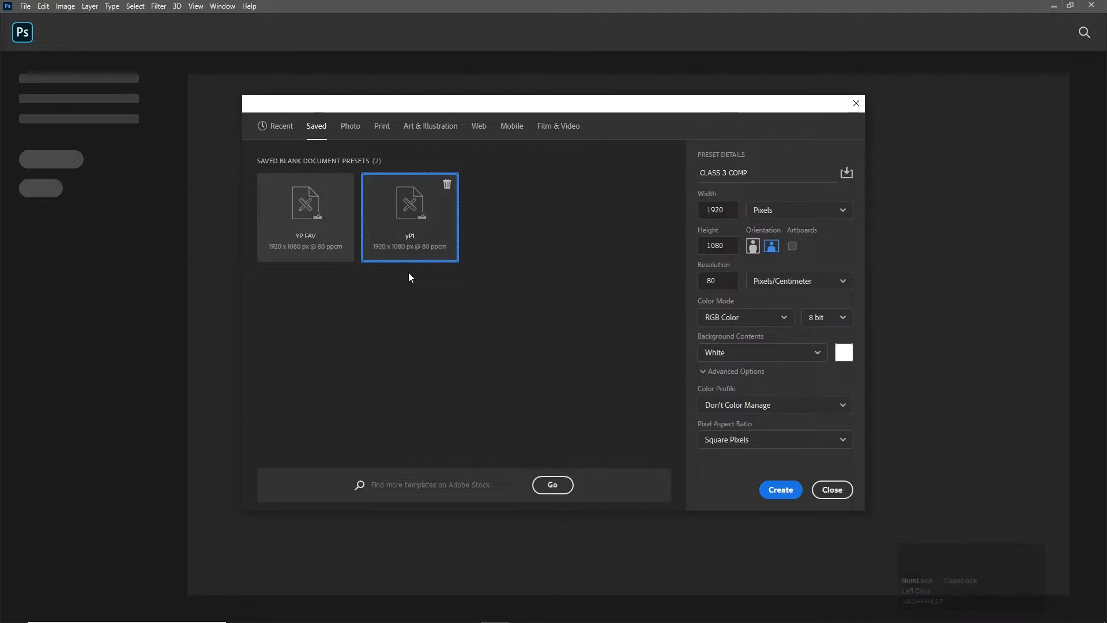
pyautogui.click(330, 233)
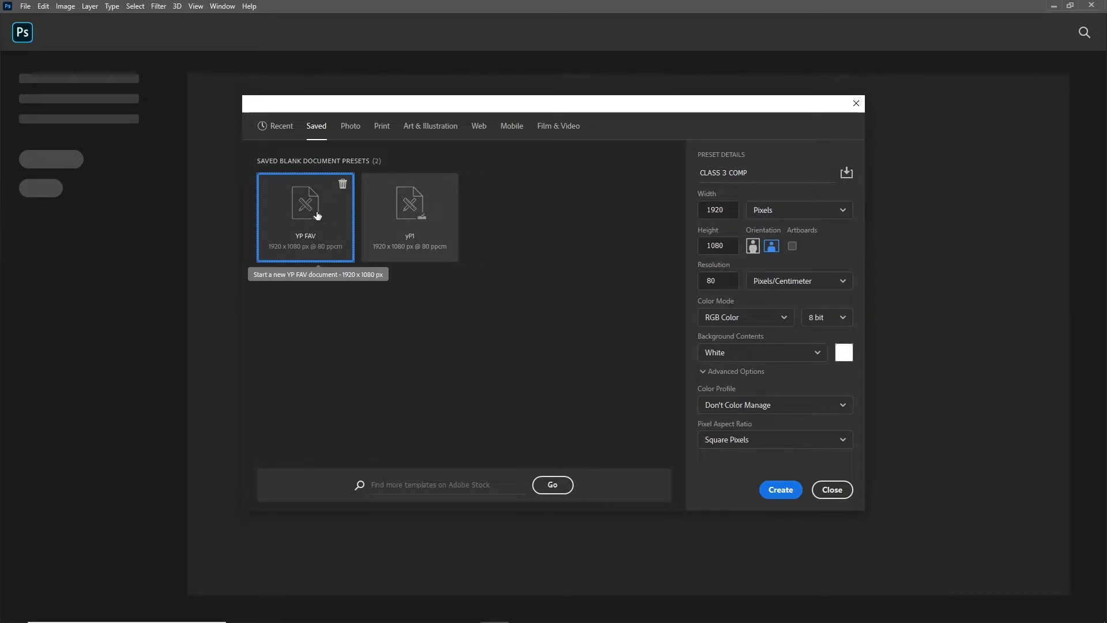
pyautogui.click(290, 137)
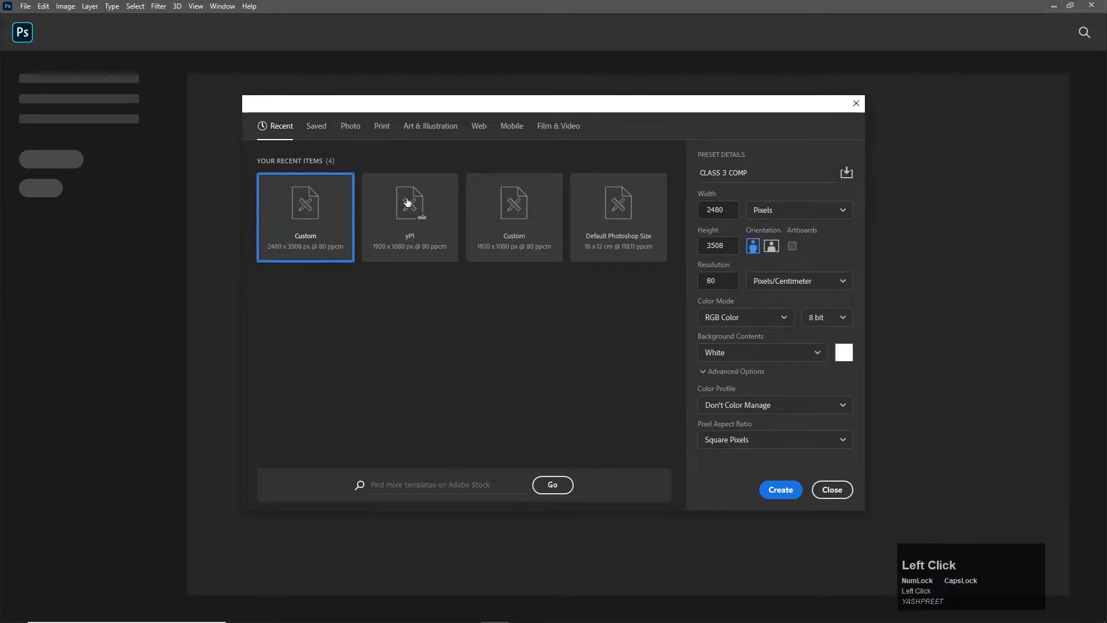
pyautogui.click(316, 126)
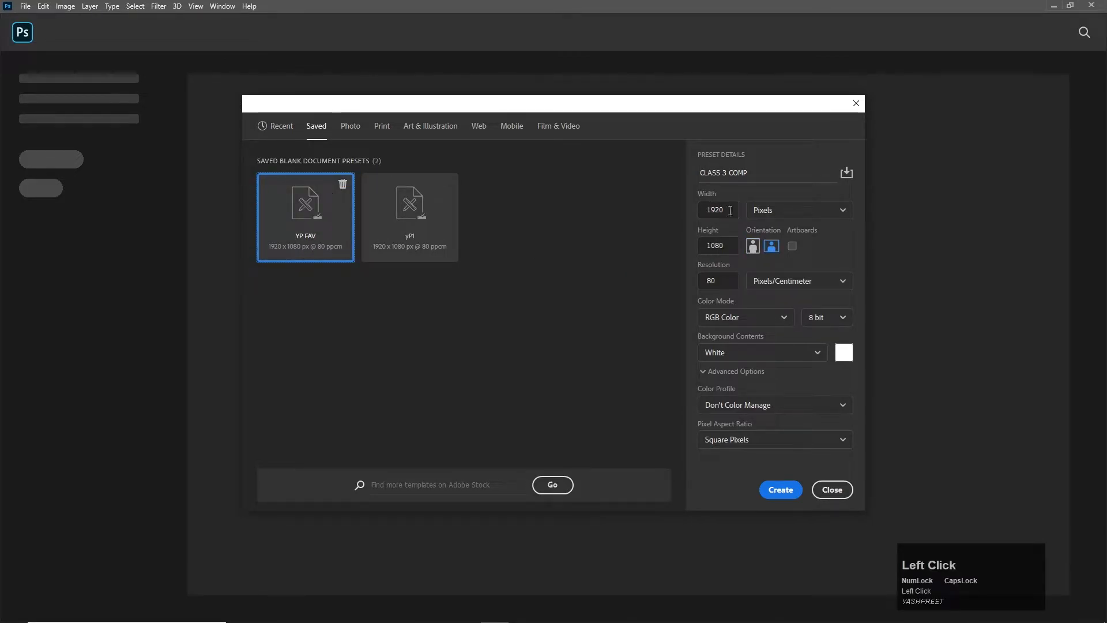
pyautogui.click(278, 126)
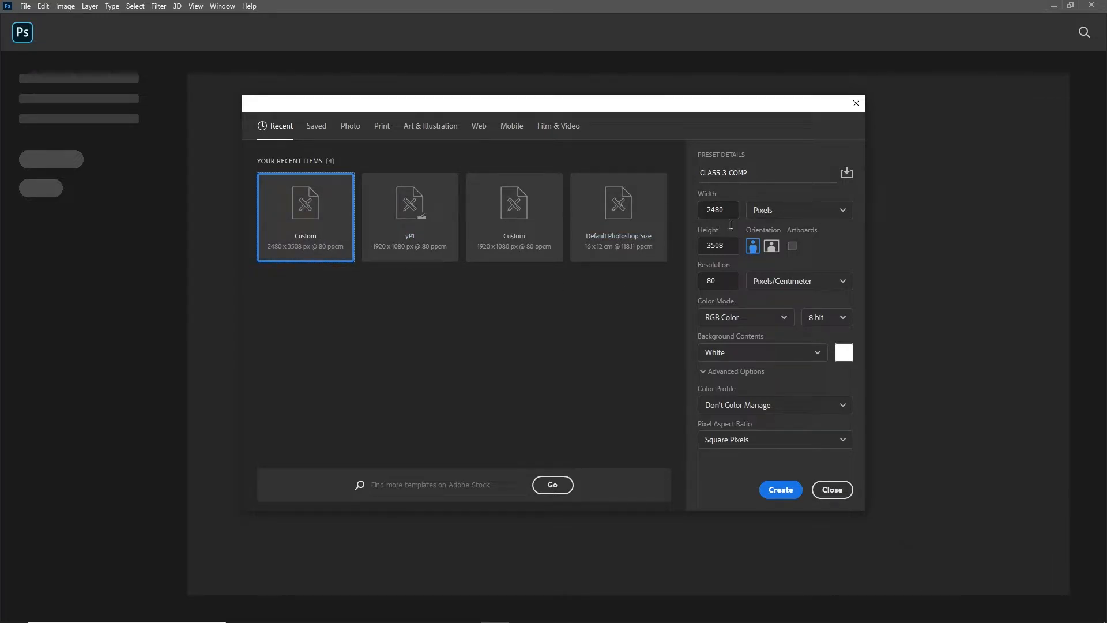
# Step: Create the CLASS 3 COMP document from the saved YP FAV preset and collapse the Character panel
pyautogui.click(316, 127)
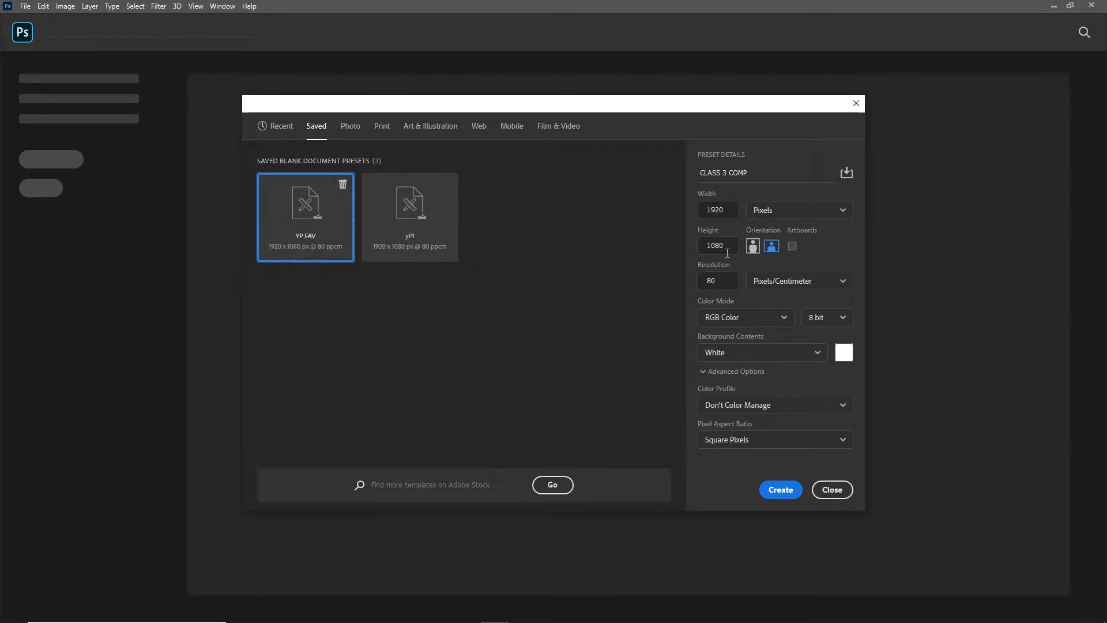
pyautogui.click(801, 489)
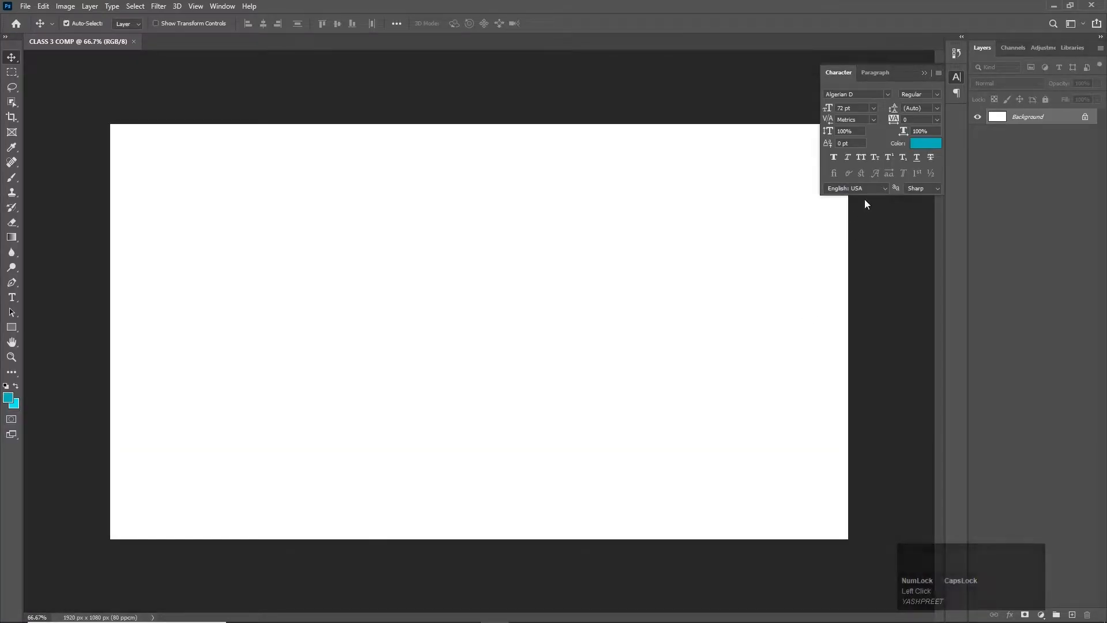
pyautogui.click(926, 73)
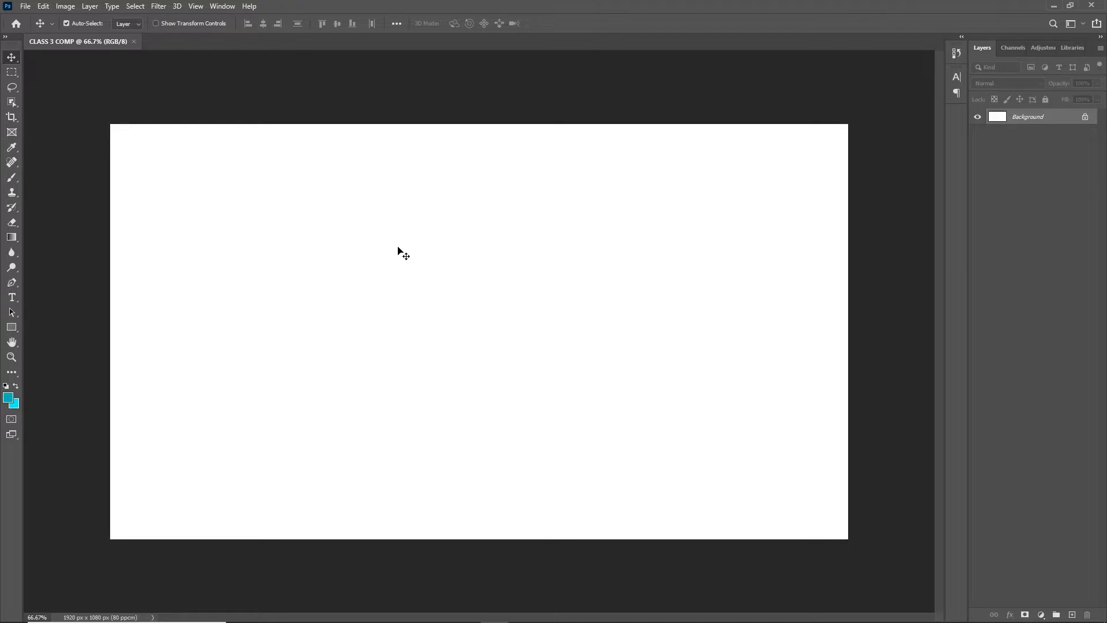
# Step: Switch to Illustrator, shift the shark slightly up and left to about X 594.5, Y 176 px, and copy it
pyautogui.hotkey('alt', 'Tab')
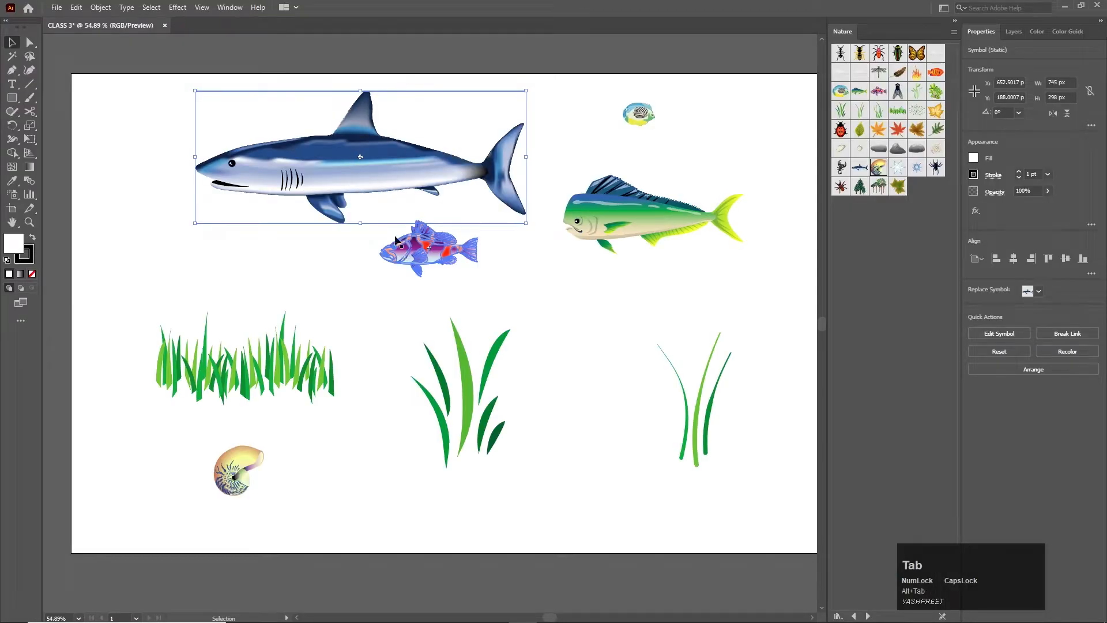
pyautogui.moveTo(387, 176); pyautogui.dragTo(360, 171)
pyautogui.hotkey('ctrl', 'c')
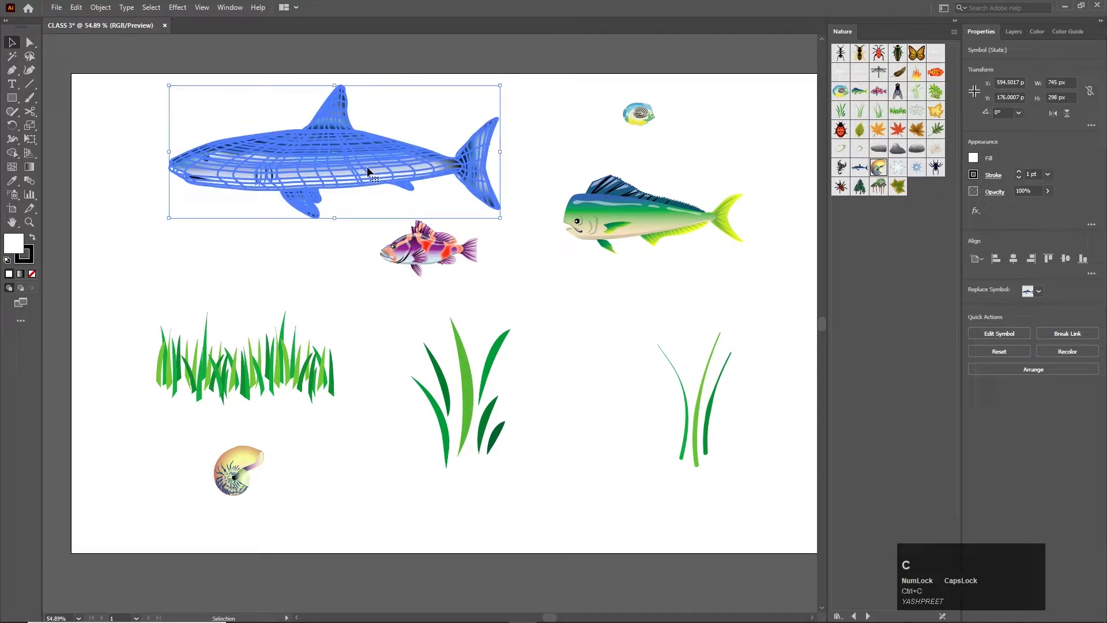
# Step: Switch to Photoshop and paste the shark into CLASS 3 COMP as a Smart Object, without adding it to the current library
pyautogui.hotkey('alt', 'Tab')
pyautogui.click(458, 294)
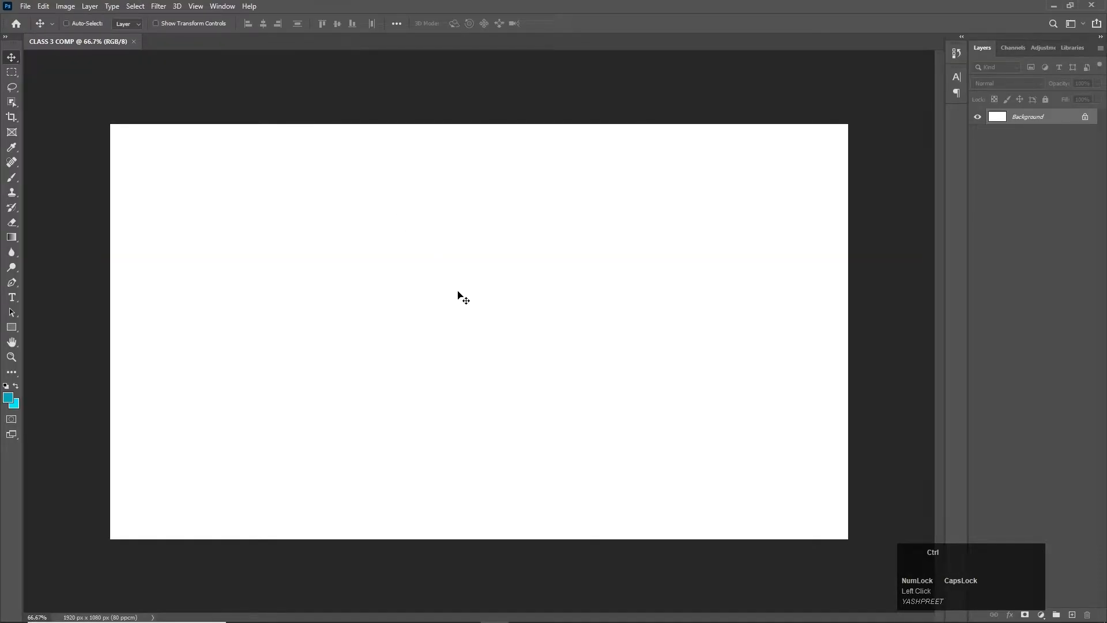
pyautogui.hotkey('ctrl', 'v')
pyautogui.click(589, 194)
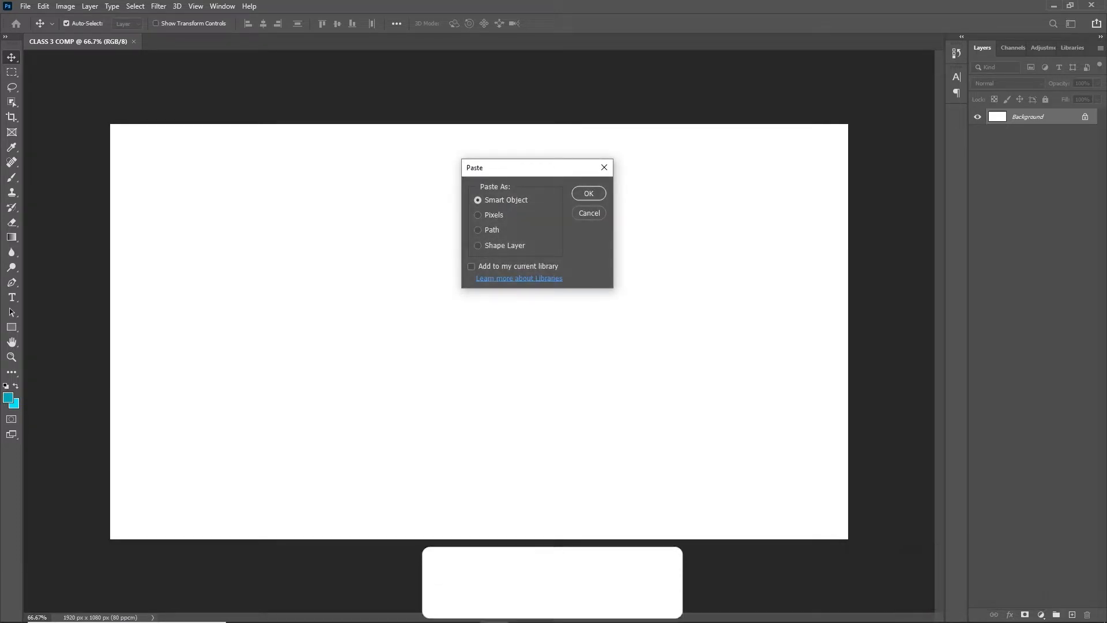
pyautogui.click(472, 266)
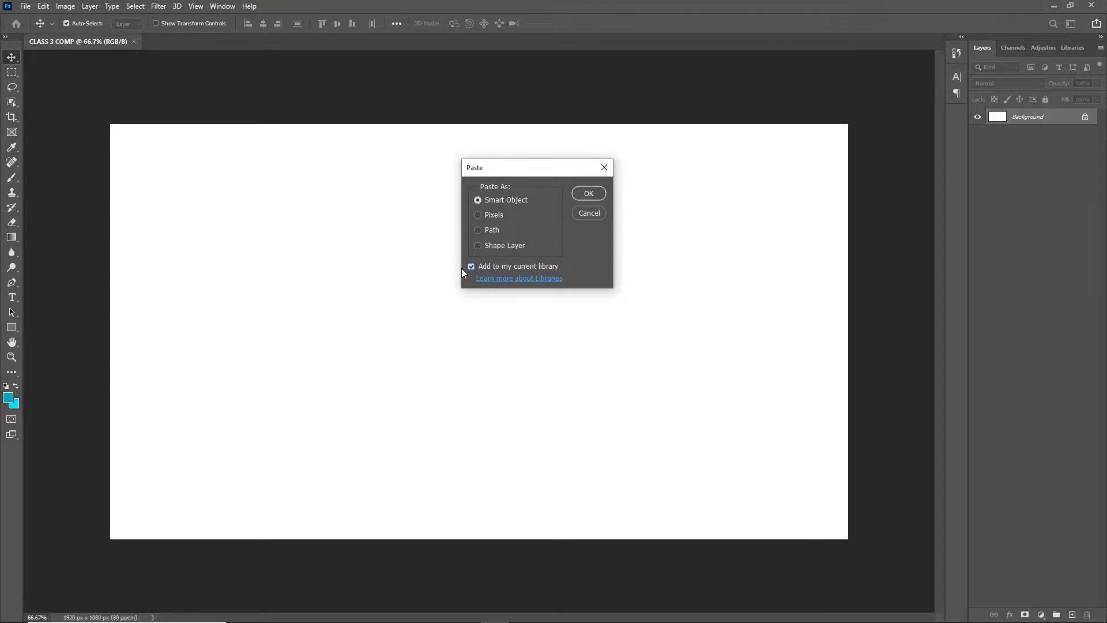
pyautogui.click(472, 268)
pyautogui.click(483, 216)
pyautogui.click(479, 202)
pyautogui.click(587, 192)
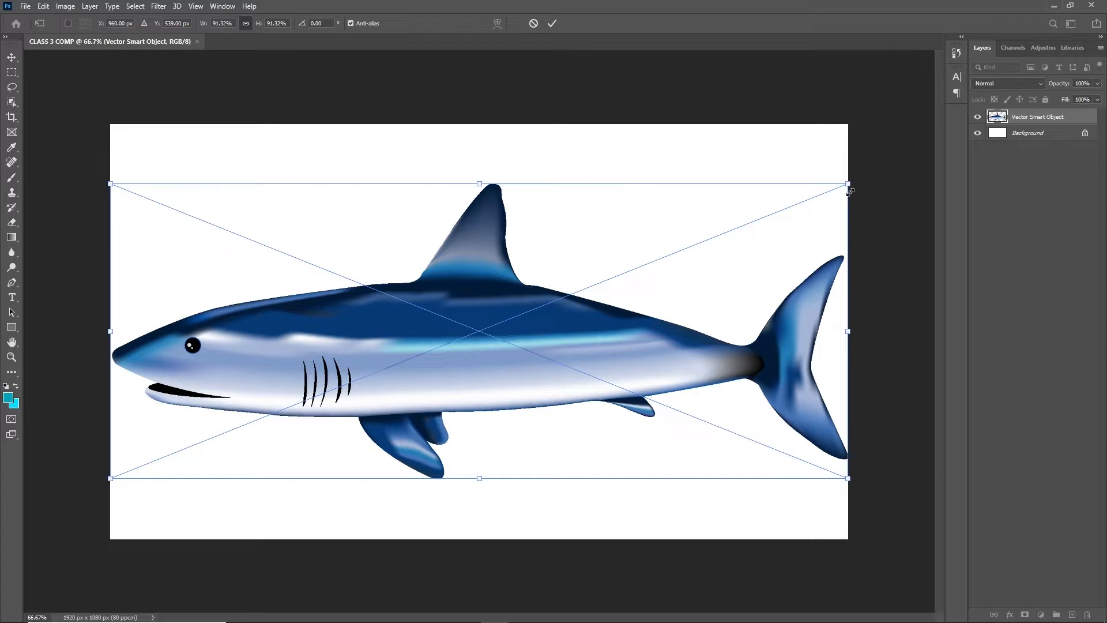
# Step: Move the pasted shark straight up to about Y 398 px
pyautogui.moveTo(634, 313); pyautogui.dragTo(644, 275)
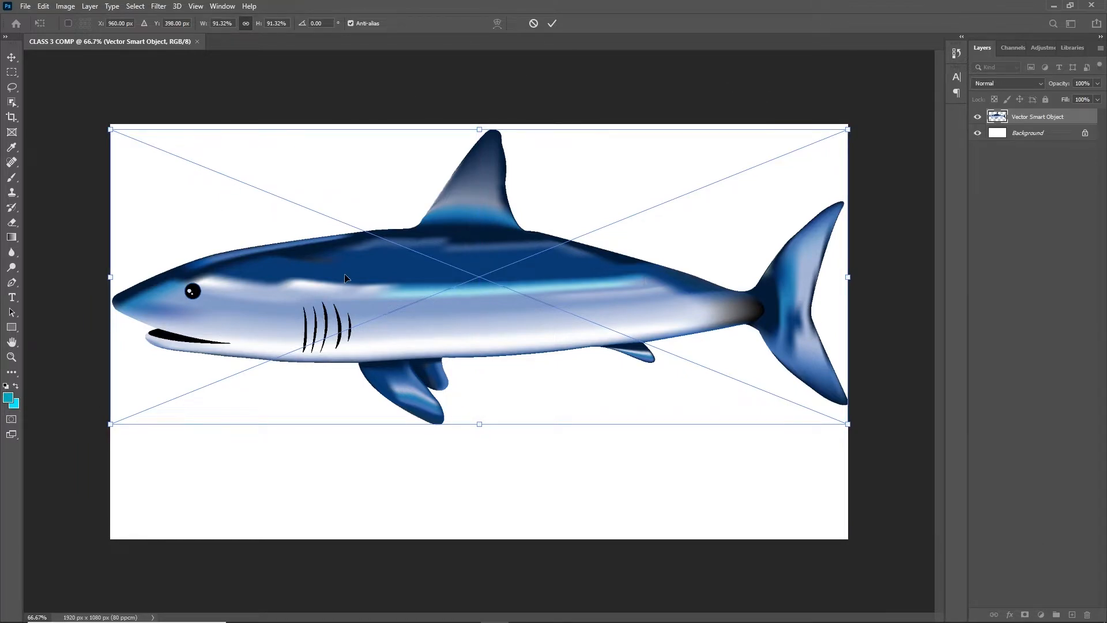
pyautogui.press('shift')
# Step: Switch to Illustrator, scale the purple-and-orange fish proportionally to about 211 × 100 px, and return to Photoshop
pyautogui.hotkey('alt', 'Tab')
pyautogui.click(475, 229)
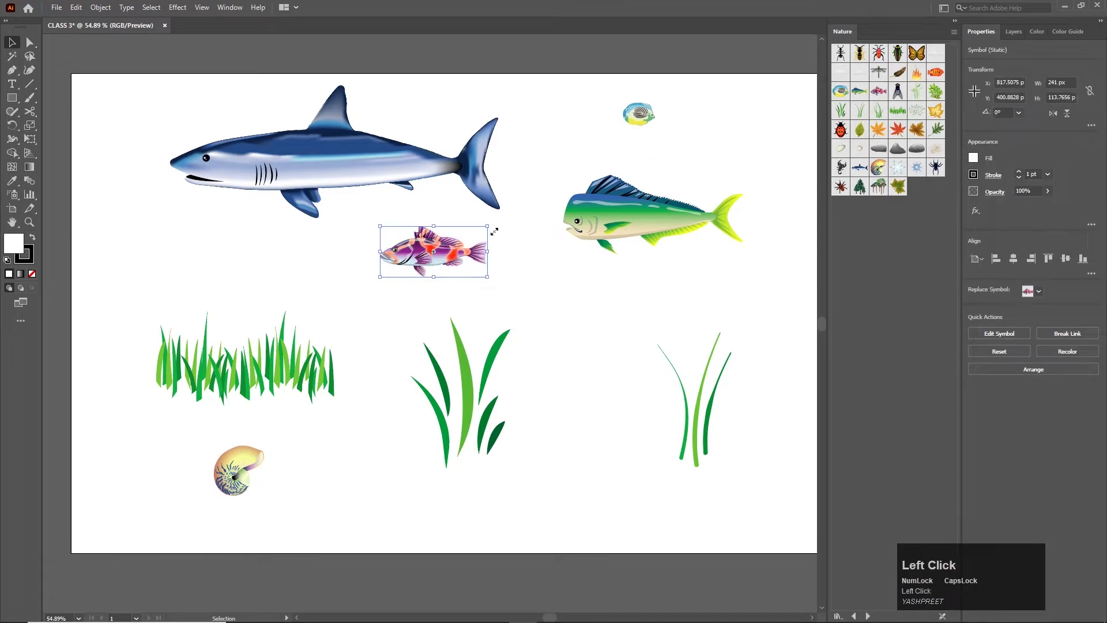
pyautogui.press('shift')
pyautogui.moveTo(490, 233)
pyautogui.mouseDown()
pyautogui.moveTo(512, 221)
pyautogui.moveTo(503, 237)
pyautogui.mouseUp()
pyautogui.hotkey('alt', 'Tab')
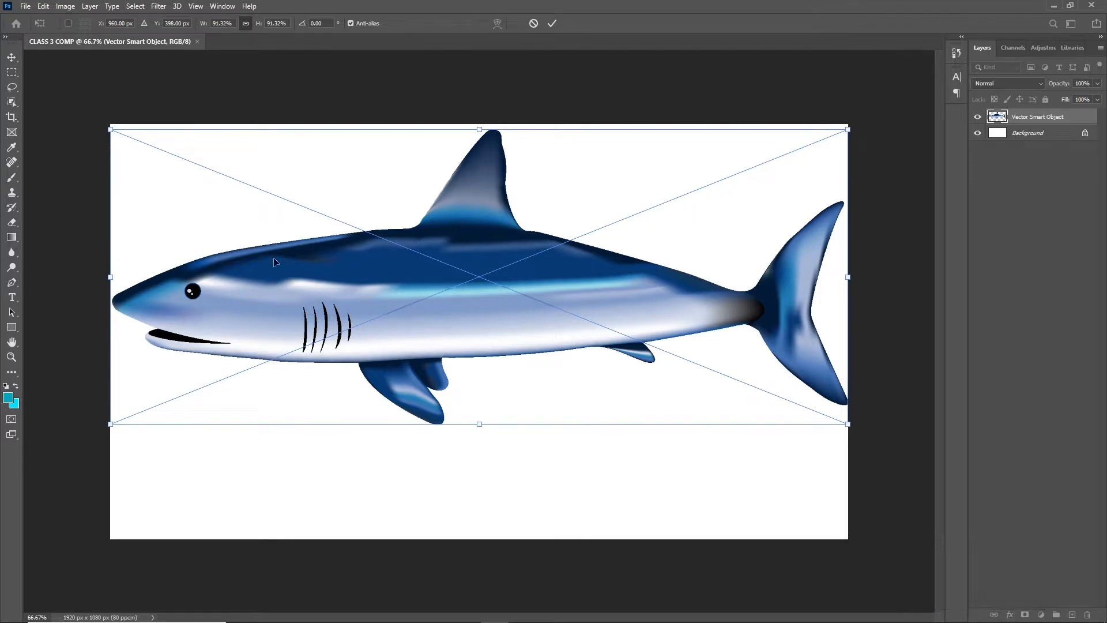
# Step: Scale the pasted shark proportionally to about 43.5%, place it unrotated at about X 928, Y 211 px, and commit the transform
pyautogui.moveTo(853, 134); pyautogui.dragTo(586, 168)
pyautogui.hotkey('ctrl', 'z')
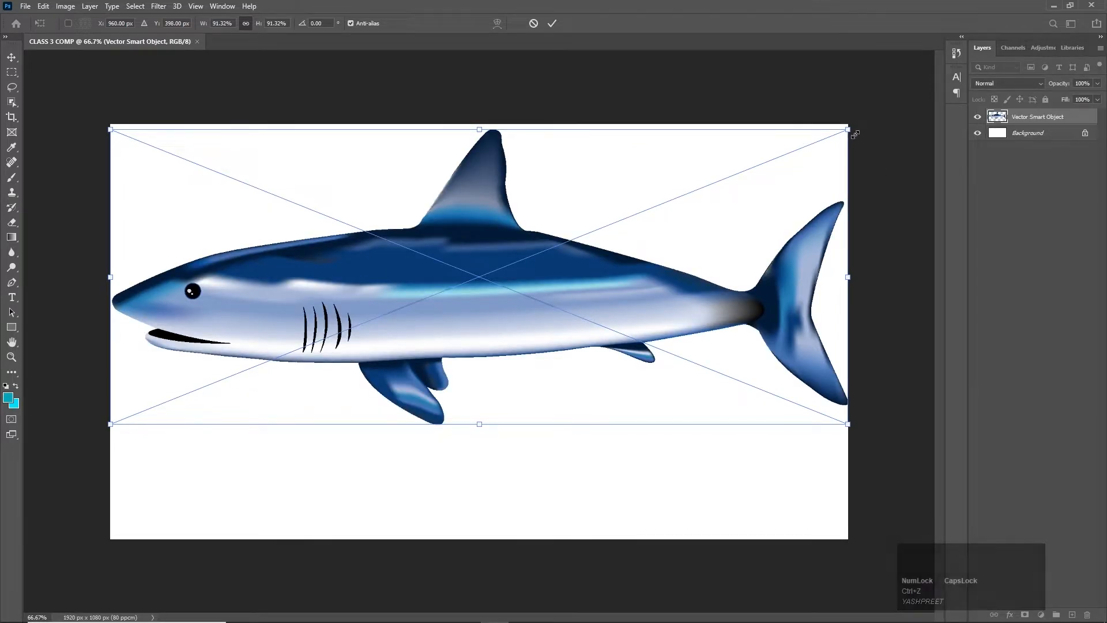
pyautogui.moveTo(854, 133); pyautogui.dragTo(504, 309)
pyautogui.moveTo(419, 361); pyautogui.dragTo(593, 224)
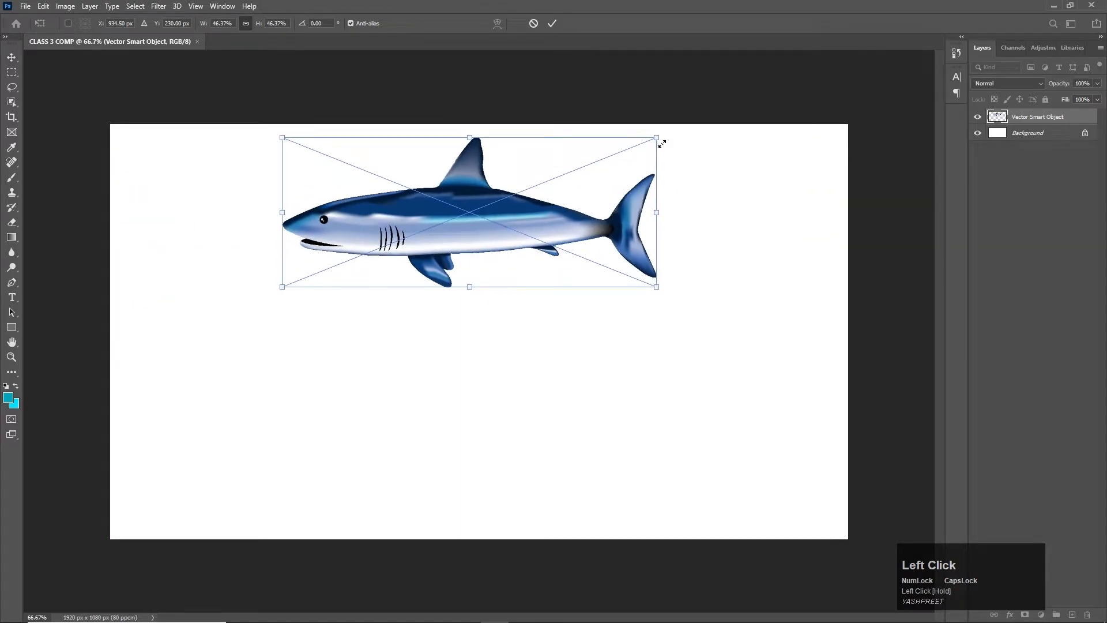
pyautogui.moveTo(662, 143); pyautogui.dragTo(634, 145)
pyautogui.moveTo(561, 210); pyautogui.dragTo(572, 211)
pyautogui.moveTo(730, 229); pyautogui.dragTo(730, 230)
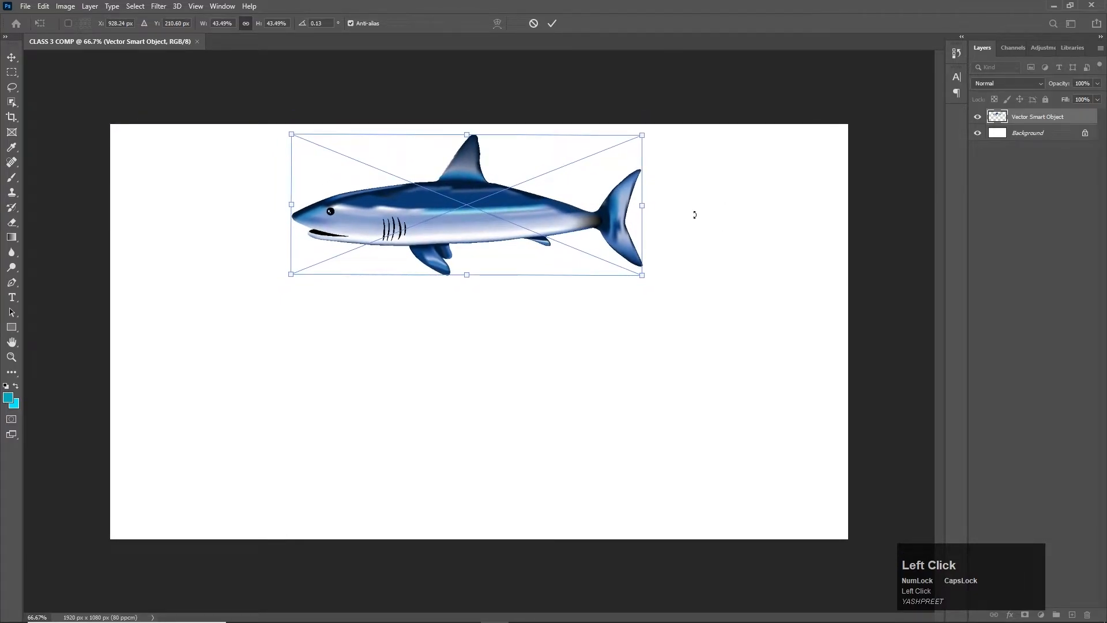
pyautogui.hotkey('ctrl', 'z')
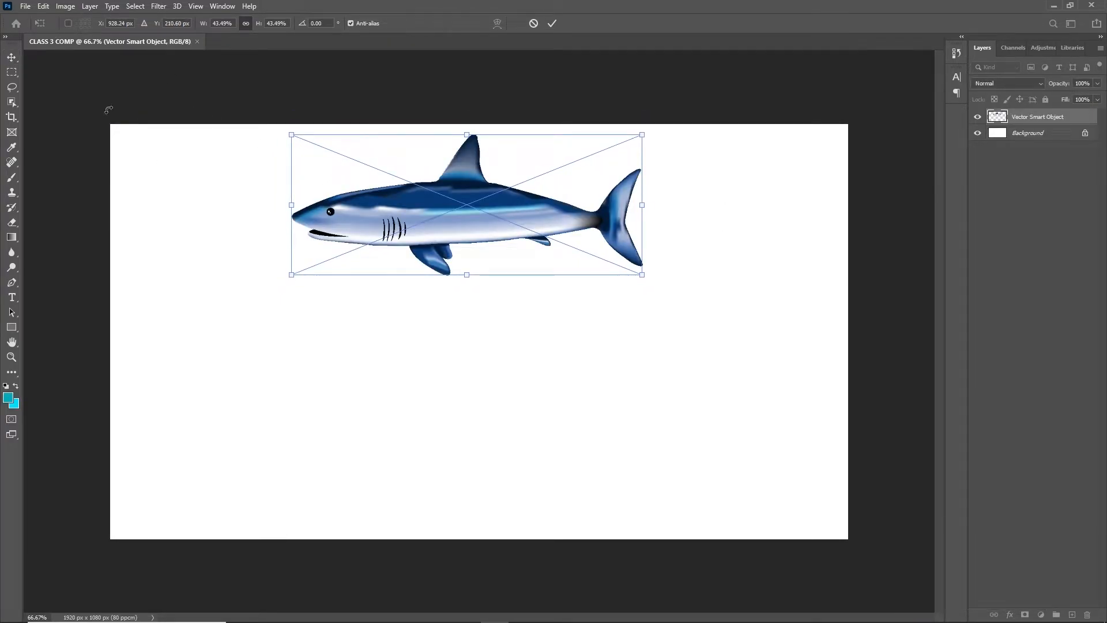
pyautogui.click(12, 58)
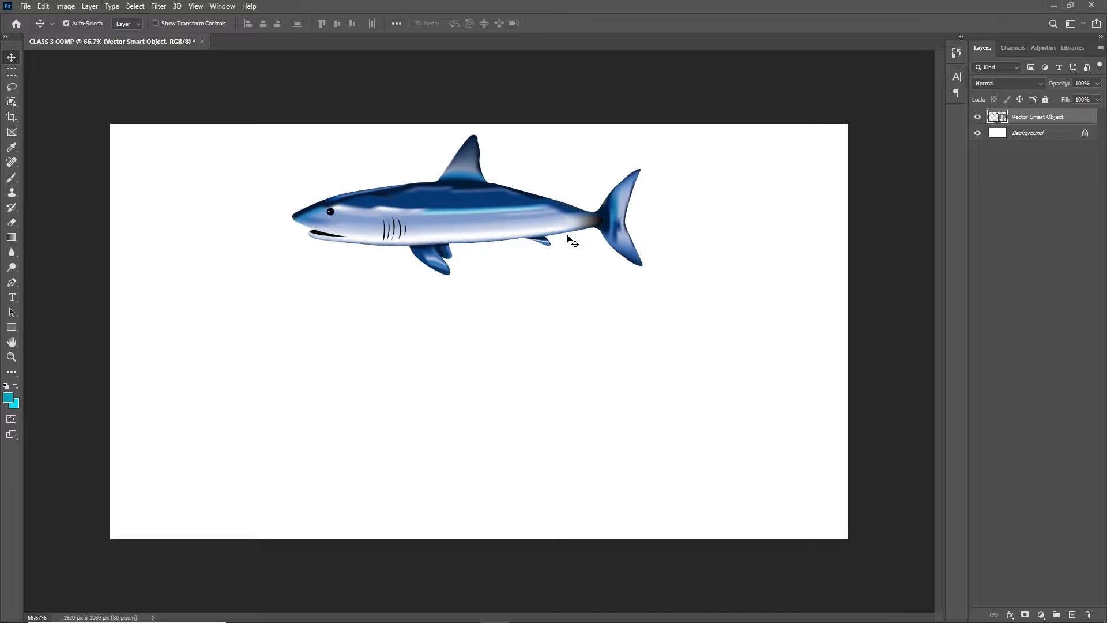
# Step: Copy the purple-and-orange fish from Illustrator into Photoshop as a Smart Object, scaled to about 51% at about X 1163, Y 794 px
pyautogui.hotkey('alt', 'Tab')
pyautogui.moveTo(448, 257); pyautogui.dragTo(450, 261)
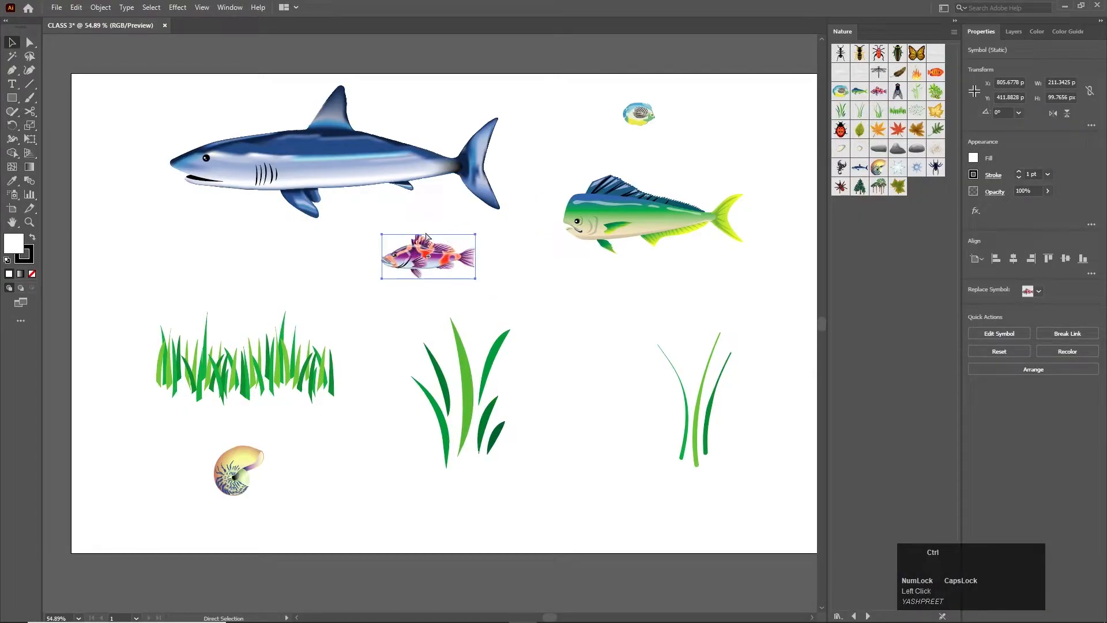
pyautogui.hotkey('ctrl', 'c')
pyautogui.hotkey('alt', 'Tab')
pyautogui.hotkey('ctrl', 'v')
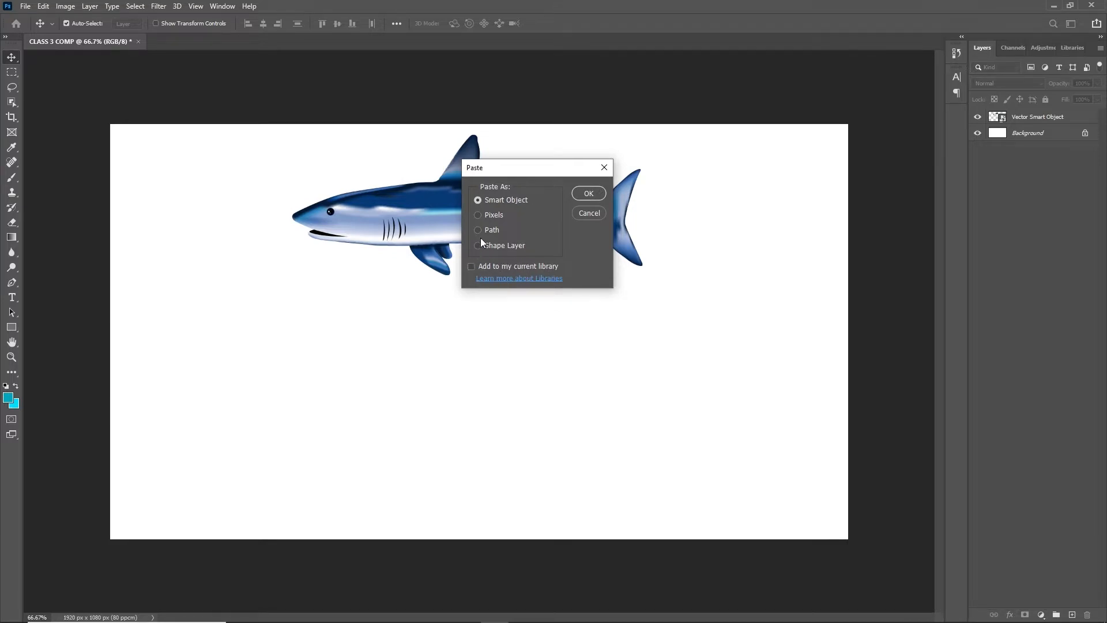
pyautogui.click(588, 194)
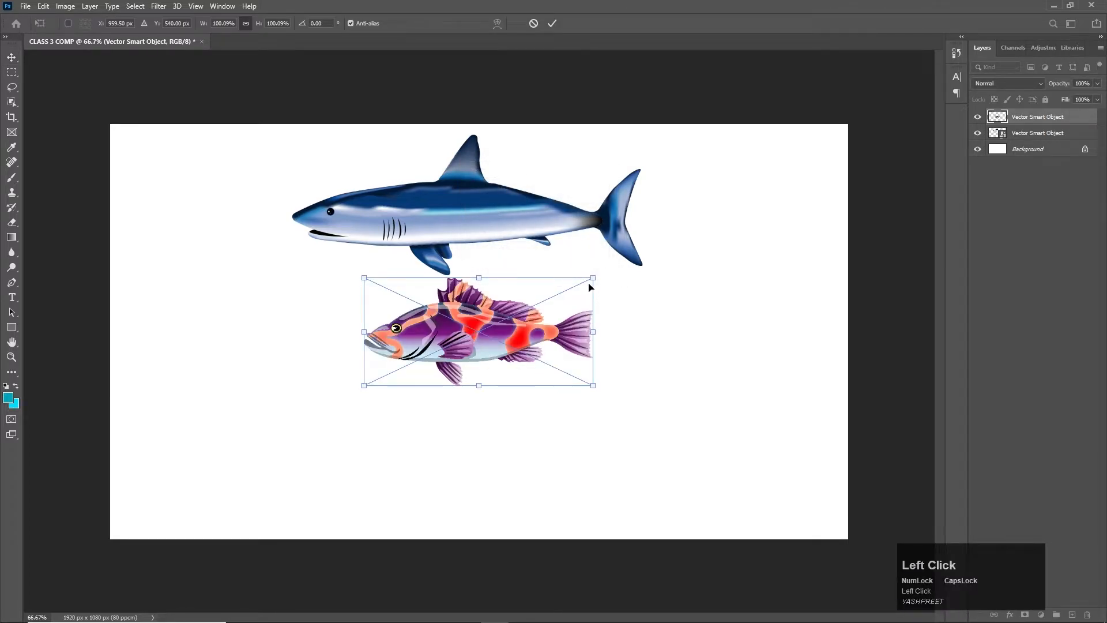
pyautogui.moveTo(599, 283); pyautogui.dragTo(597, 432)
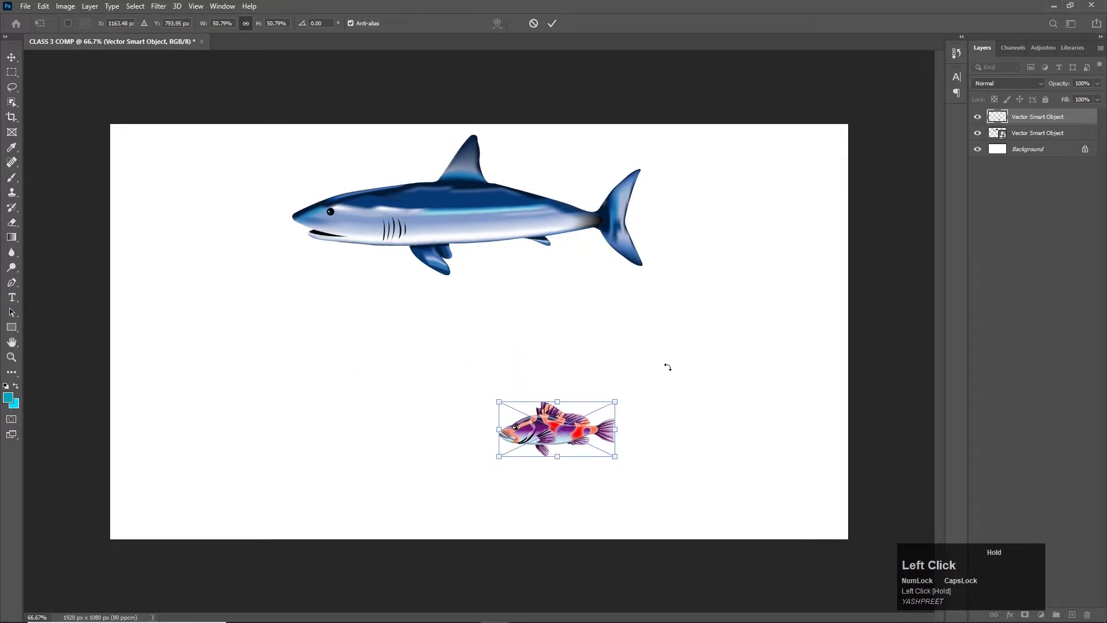
# Step: Copy the green fish in Illustrator, commit the purple-and-orange fish's placement in Photoshop, and paste the green fish as a Smart Object
pyautogui.hotkey('alt', 'Tab')
pyautogui.click(586, 221)
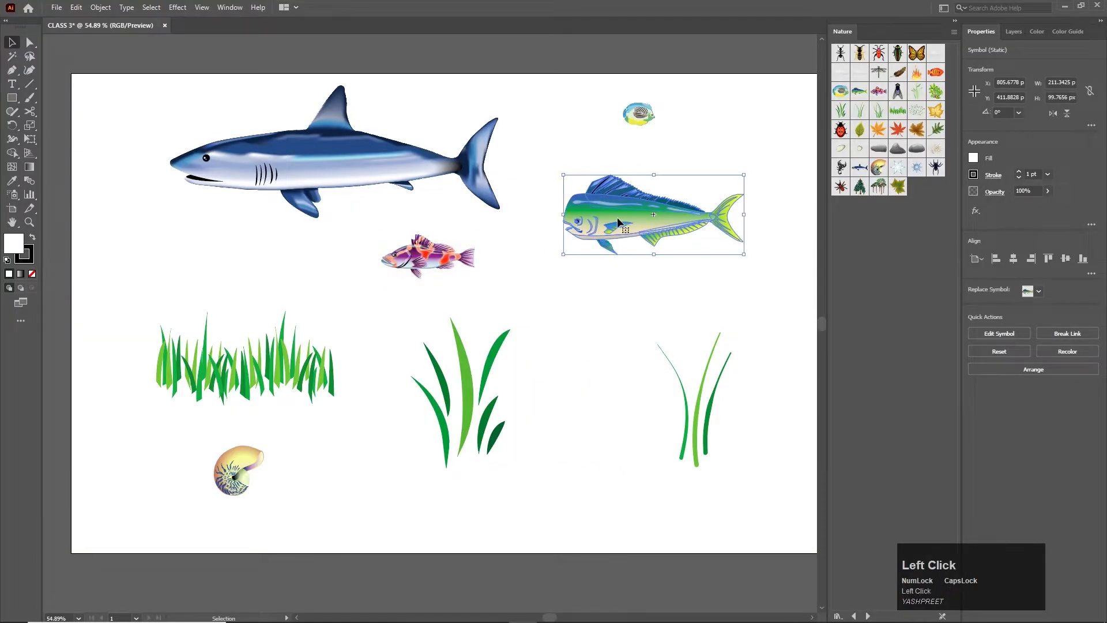
pyautogui.hotkey('ctrl', 'c')
pyautogui.hotkey('alt', 'Tab')
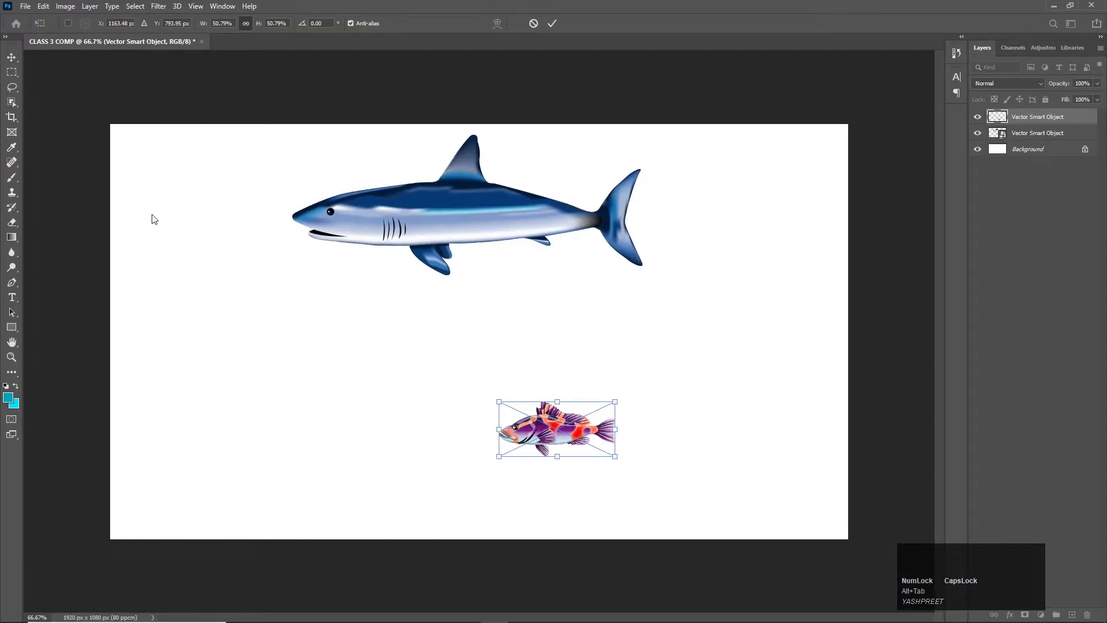
pyautogui.press('Return')
pyautogui.hotkey('ctrl', 'v')
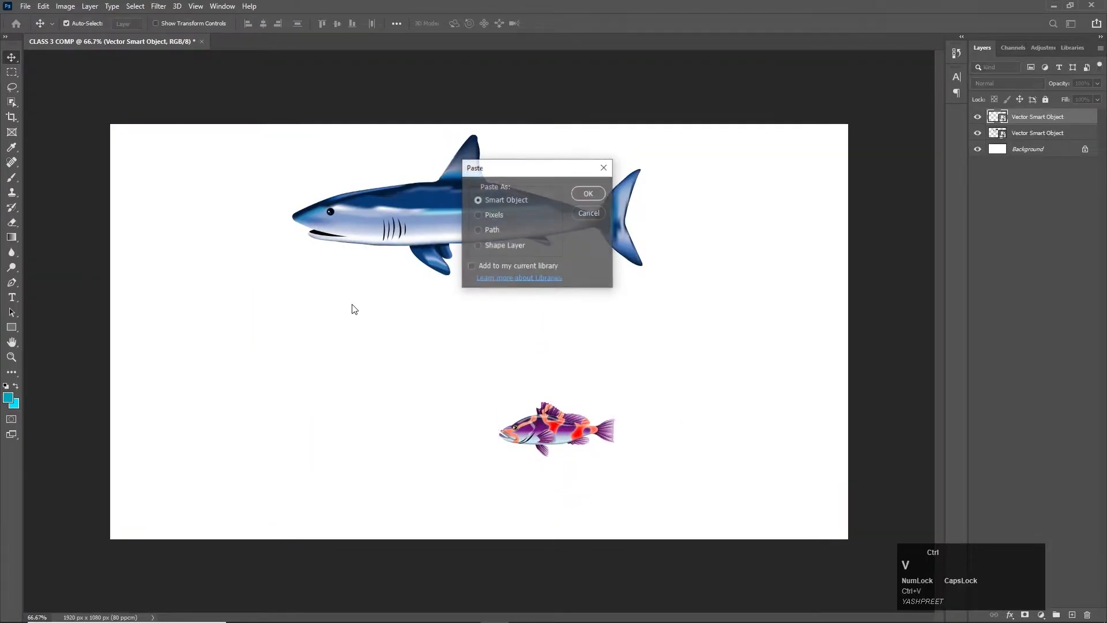
pyautogui.click(589, 193)
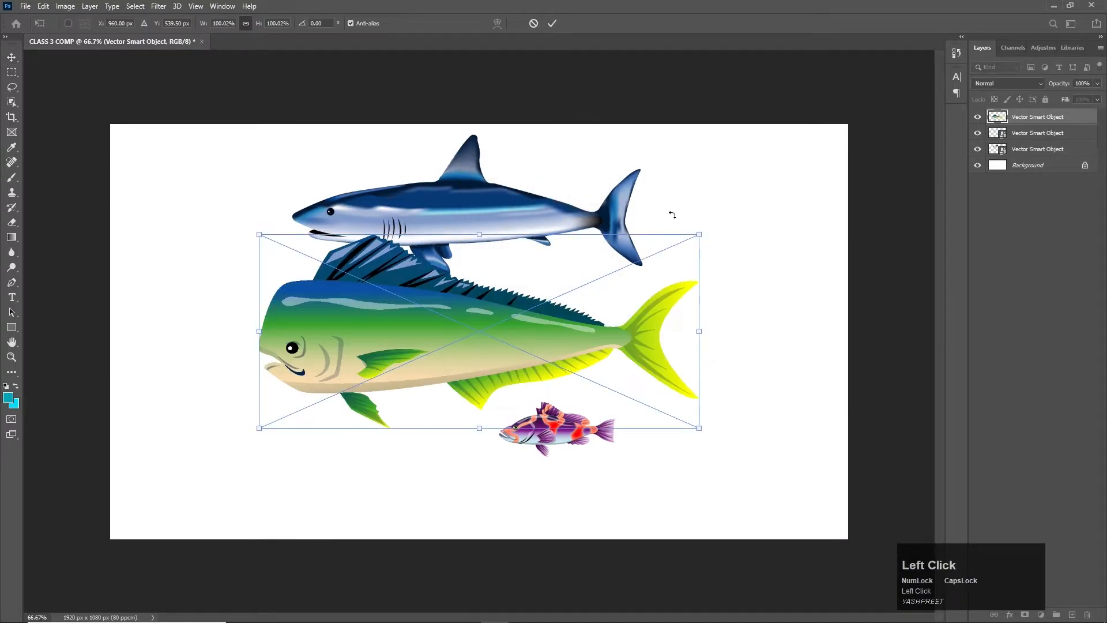
# Step: Scale the green fish to fit under the shark's rear half and move the purple-and-orange fish below it to about X 1235, Y 704 px
pyautogui.moveTo(704, 242); pyautogui.dragTo(463, 347)
pyautogui.moveTo(450, 402); pyautogui.dragTo(635, 328)
pyautogui.moveTo(582, 432); pyautogui.dragTo(597, 419)
pyautogui.hotkey('ctrl', 'z')
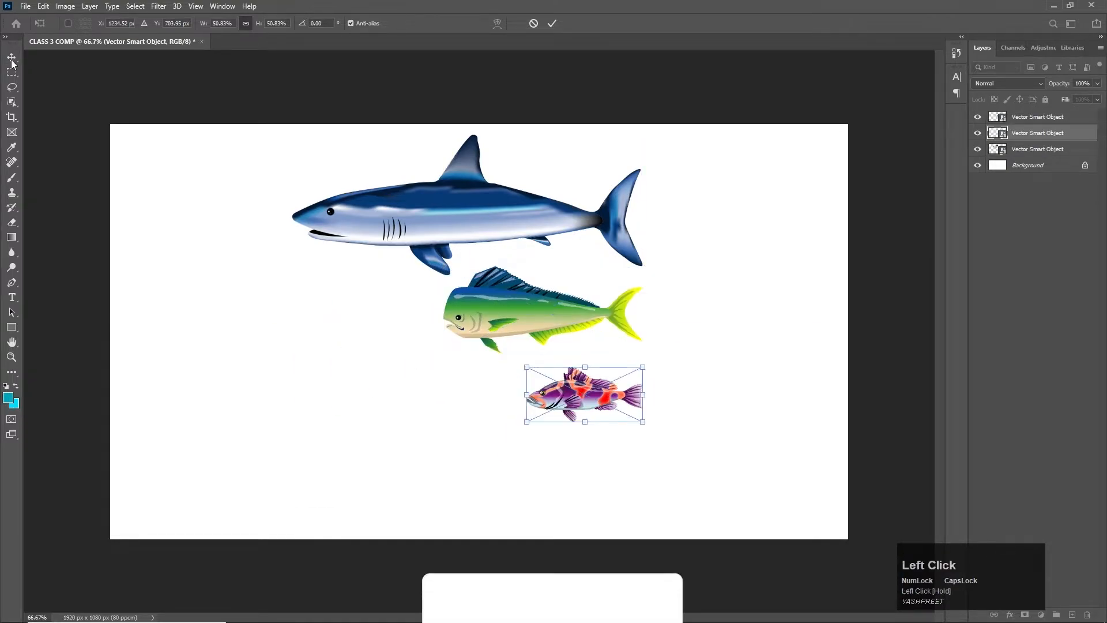
pyautogui.click(12, 60)
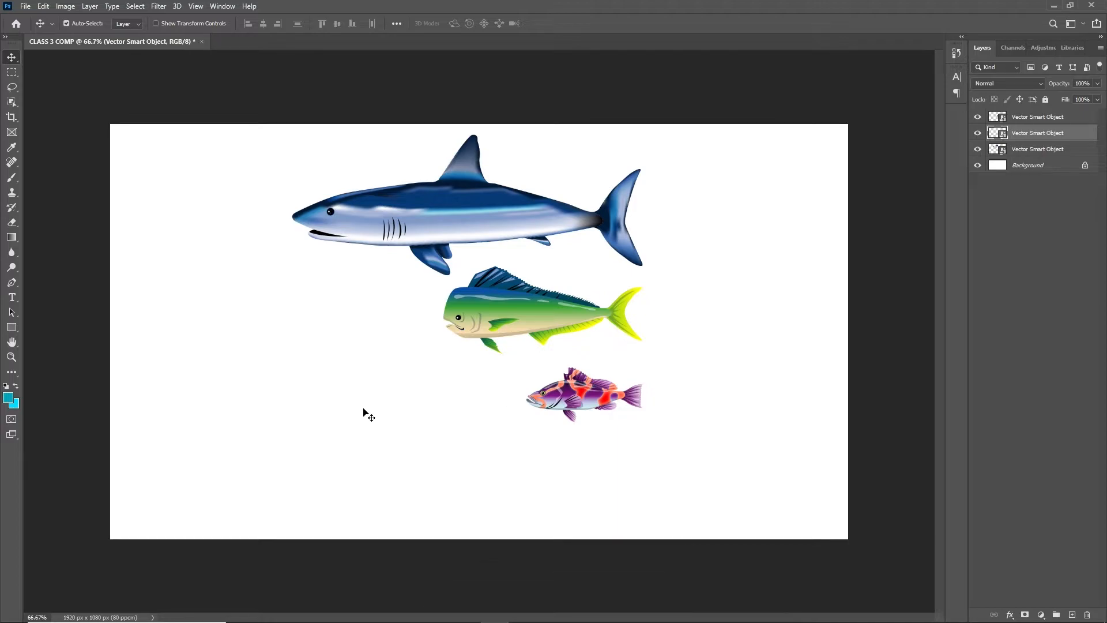
pyautogui.hotkey('alt', 'Tab')
pyautogui.click(396, 251)
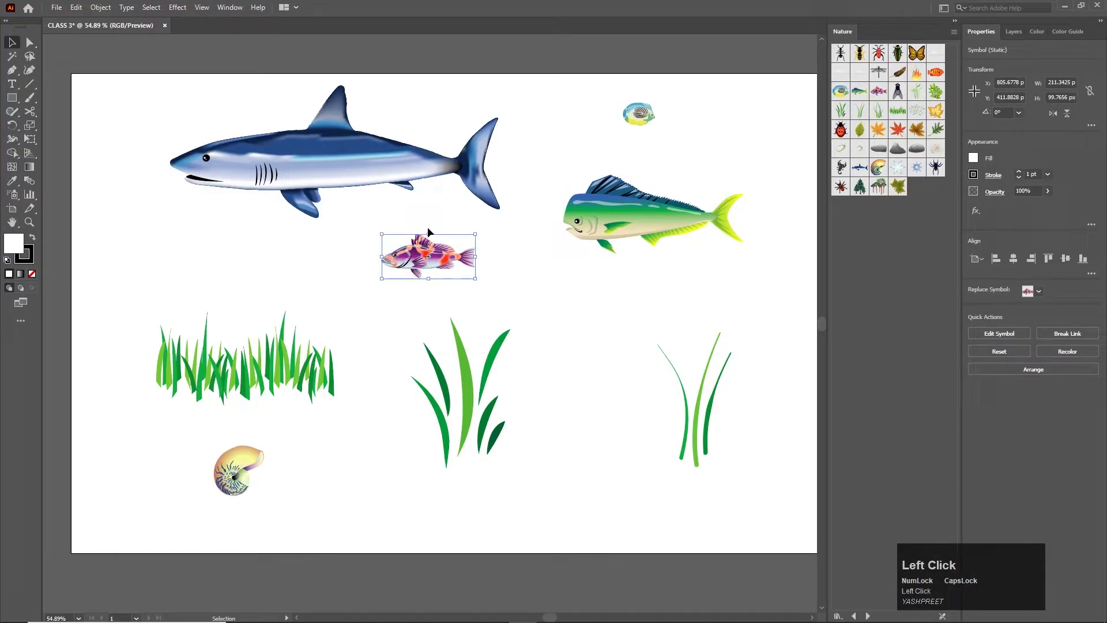
pyautogui.hotkey('alt', 'Tab')
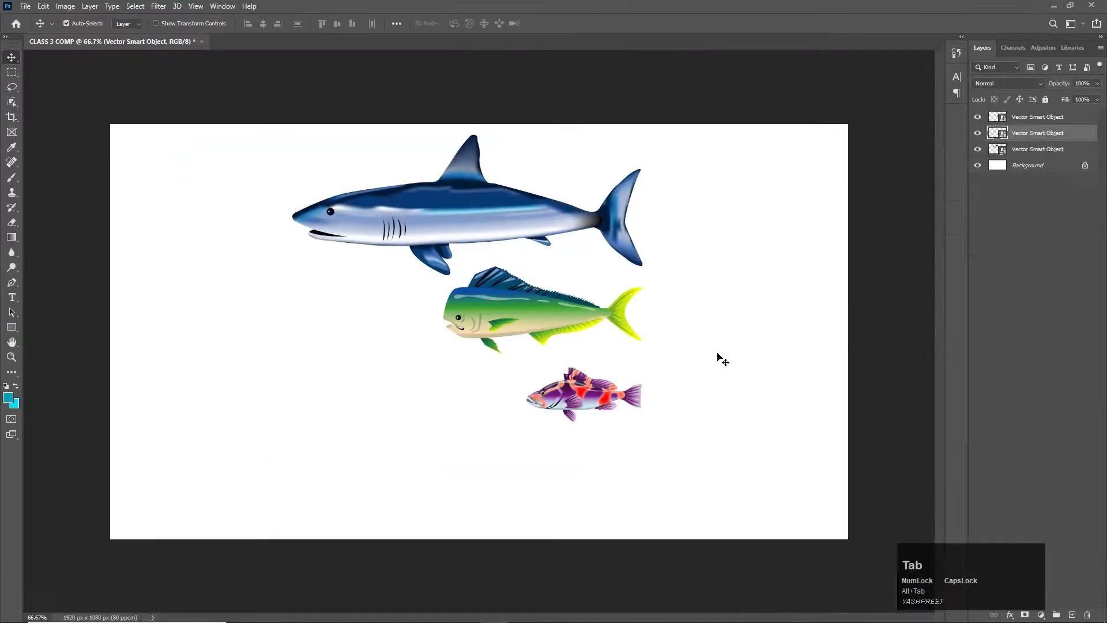
# Step: Try reshaping the purple-and-orange fish with Free Transform from its tail side, then undo the change and close the transform
pyautogui.click(569, 406)
pyautogui.press('ctrl')
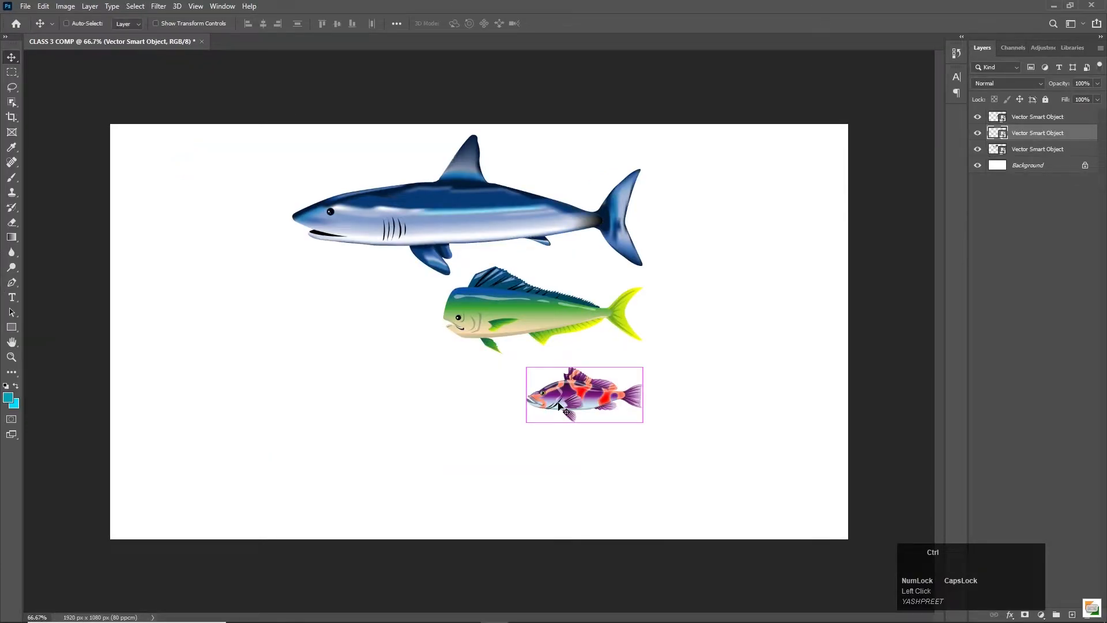
pyautogui.hotkey('ctrl', 't')
pyautogui.moveTo(643, 391)
pyautogui.mouseDown()
pyautogui.moveTo(567, 411)
pyautogui.moveTo(672, 371)
pyautogui.moveTo(624, 393)
pyautogui.mouseUp()
pyautogui.hotkey('ctrl', 'z')
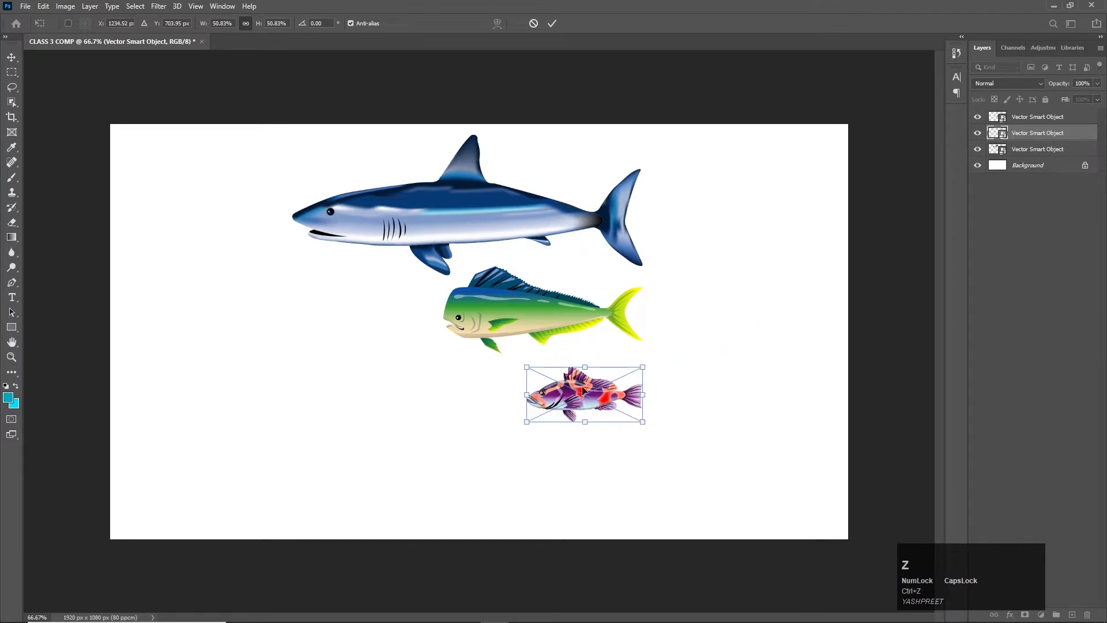
pyautogui.click(12, 57)
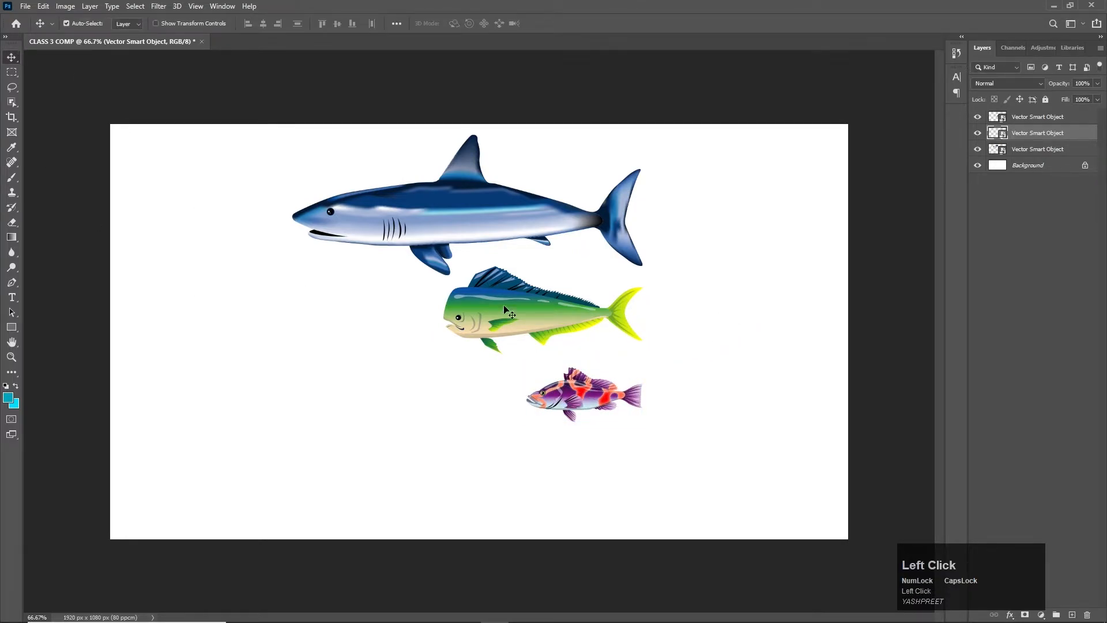
# Step: Move the shark slightly up so its dorsal fin sits just inside the canvas's upper edge
pyautogui.click(487, 227)
pyautogui.moveTo(487, 224)
pyautogui.mouseDown()
pyautogui.moveTo(385, 209)
pyautogui.moveTo(417, 210)
pyautogui.moveTo(429, 226)
pyautogui.moveTo(500, 211)
pyautogui.mouseUp()
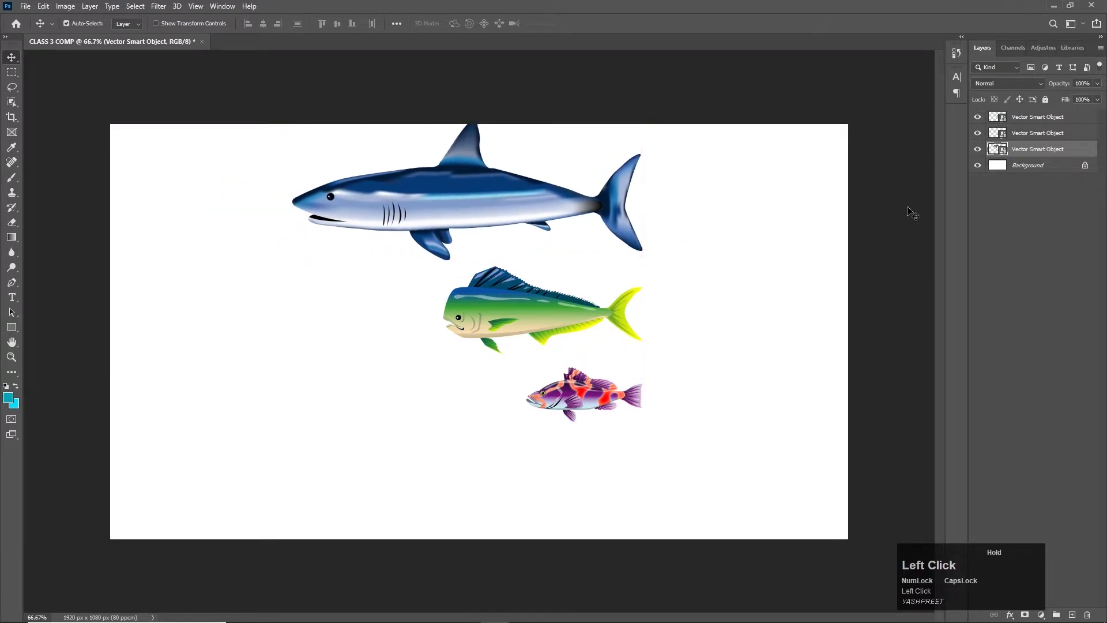
pyautogui.moveTo(579, 201); pyautogui.dragTo(579, 205)
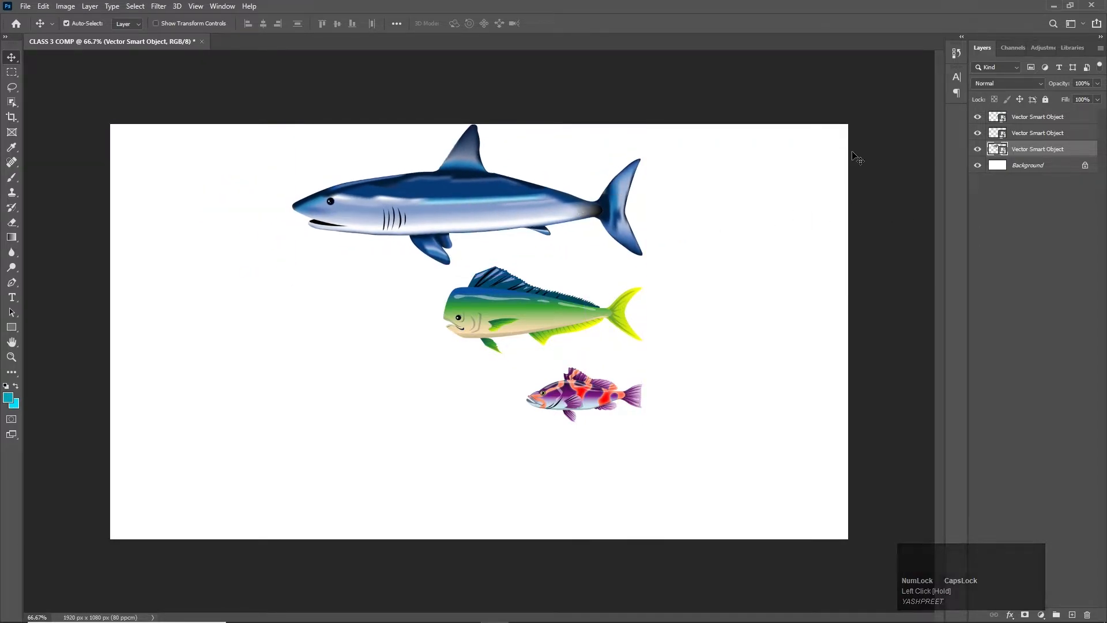
# Step: Rename the shark's layer as SHARK
pyautogui.click(1039, 152)
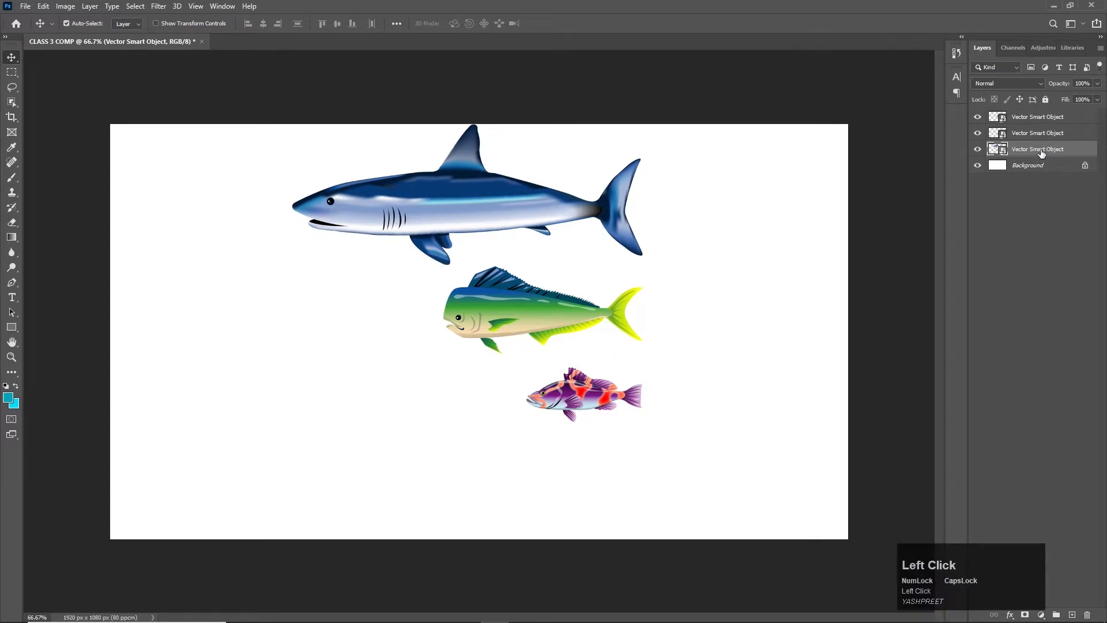
pyautogui.doubleClick(1041, 151)
pyautogui.press('BackSpace')
pyautogui.write('SAHRK')
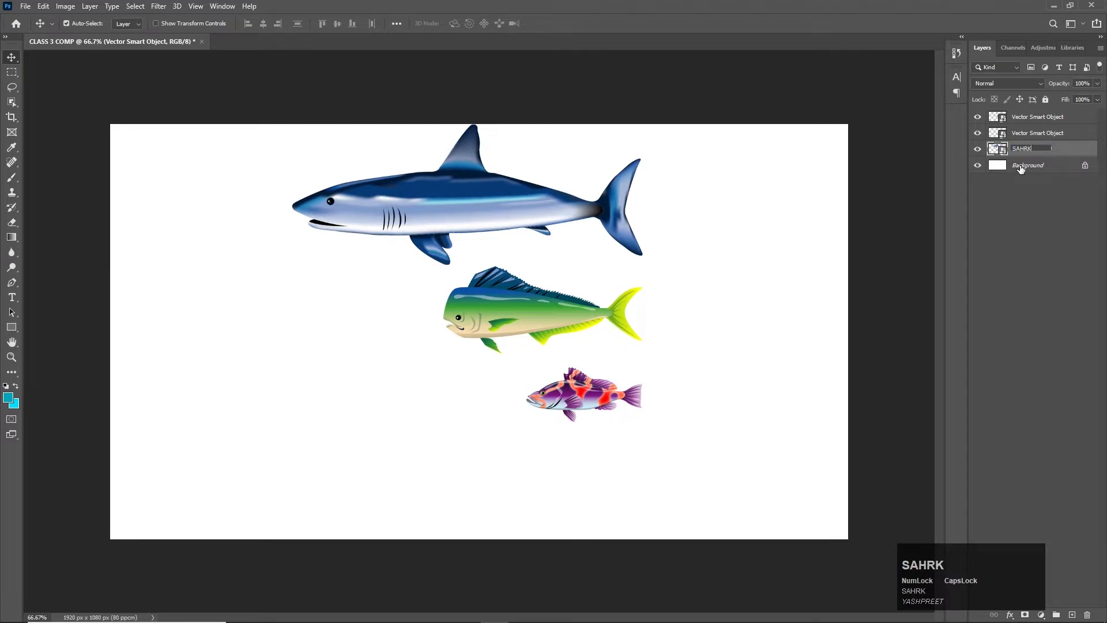
pyautogui.press('BackSpace')
pyautogui.write('HAR')
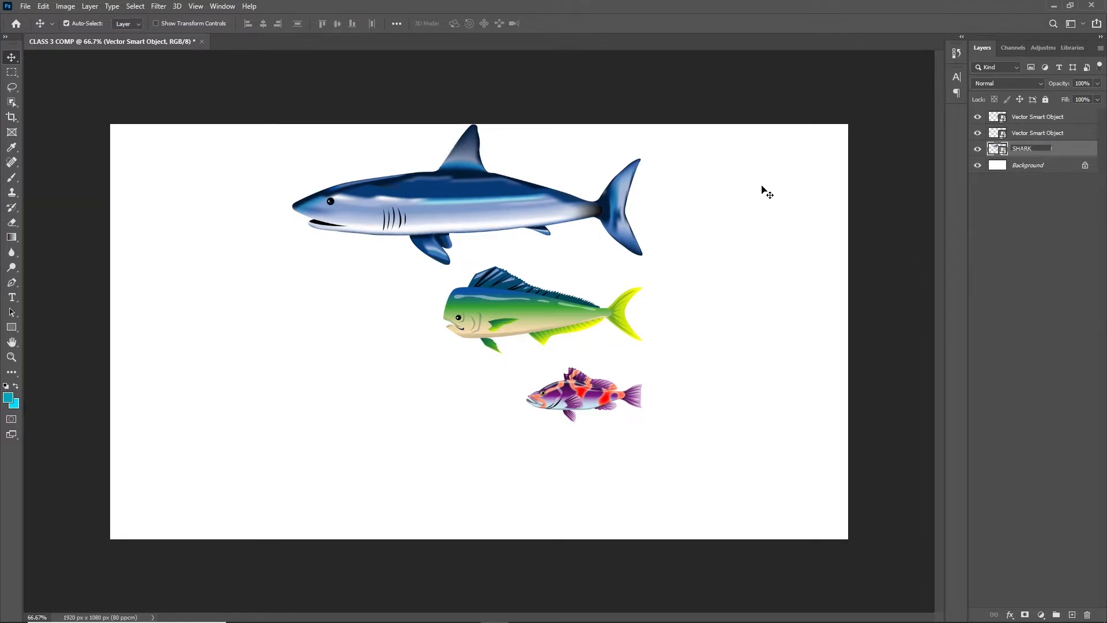
pyautogui.click(1044, 310)
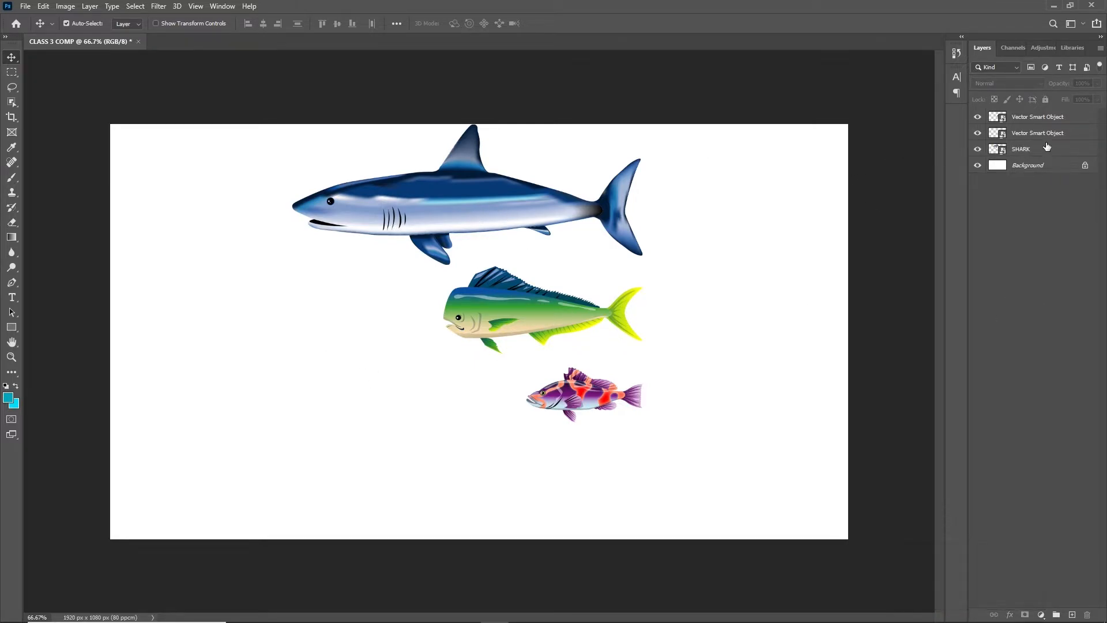
# Step: Shift the green fish slightly down and rename its layer as BIG FISH
pyautogui.moveTo(534, 321)
pyautogui.mouseDown()
pyautogui.moveTo(522, 318)
pyautogui.moveTo(545, 320)
pyautogui.moveTo(537, 326)
pyautogui.mouseUp()
pyautogui.doubleClick(1052, 122)
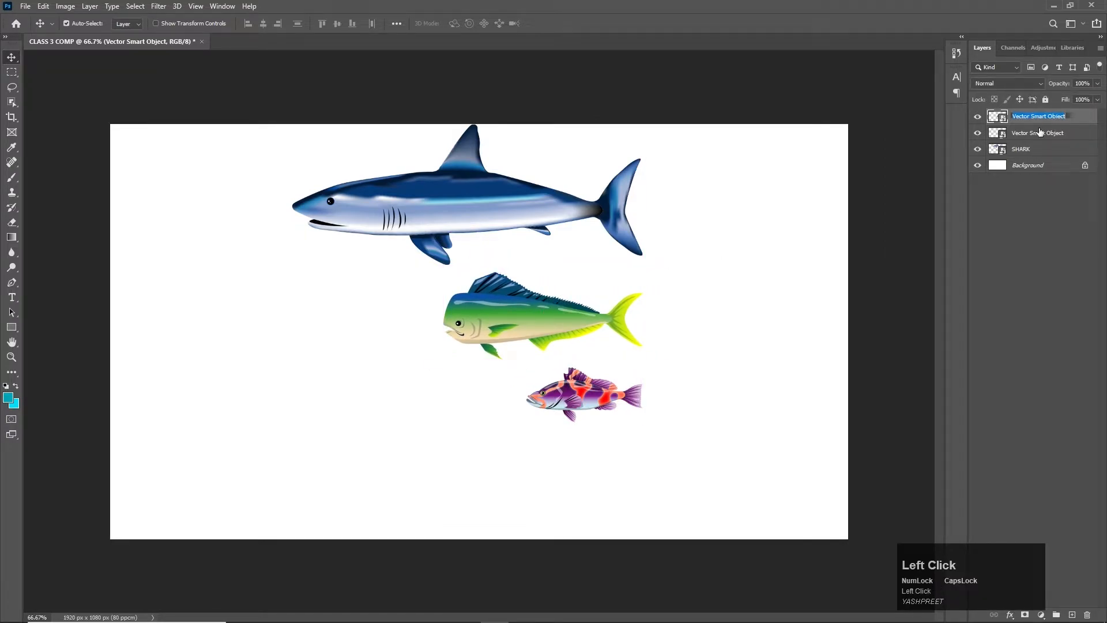
pyautogui.write('BlG FISH')
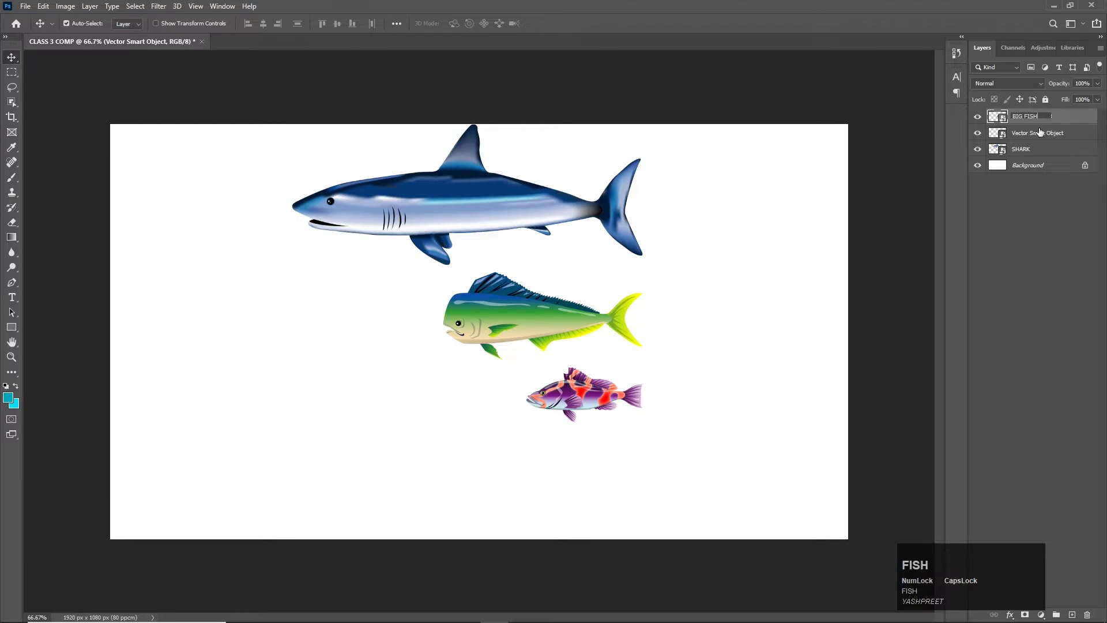
pyautogui.click(787, 288)
# Step: Move the purple-and-orange fish slightly down and rename its layer as SMALL FISH
pyautogui.moveTo(611, 400); pyautogui.dragTo(607, 424)
pyautogui.doubleClick(1030, 138)
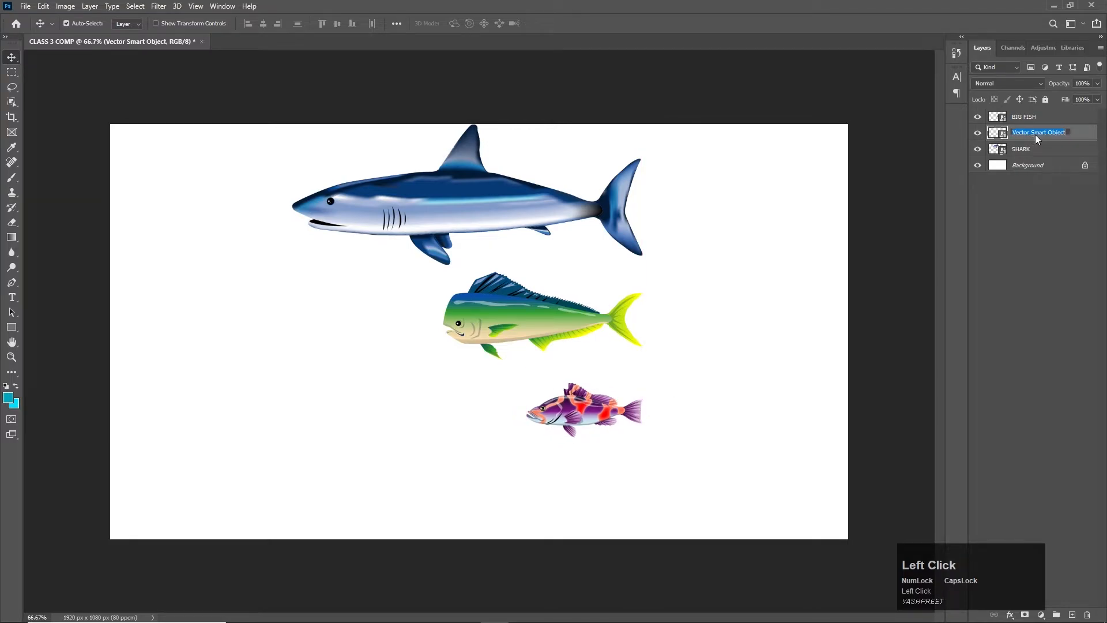
pyautogui.press('BackSpace')
pyautogui.write('SMALL FISH')
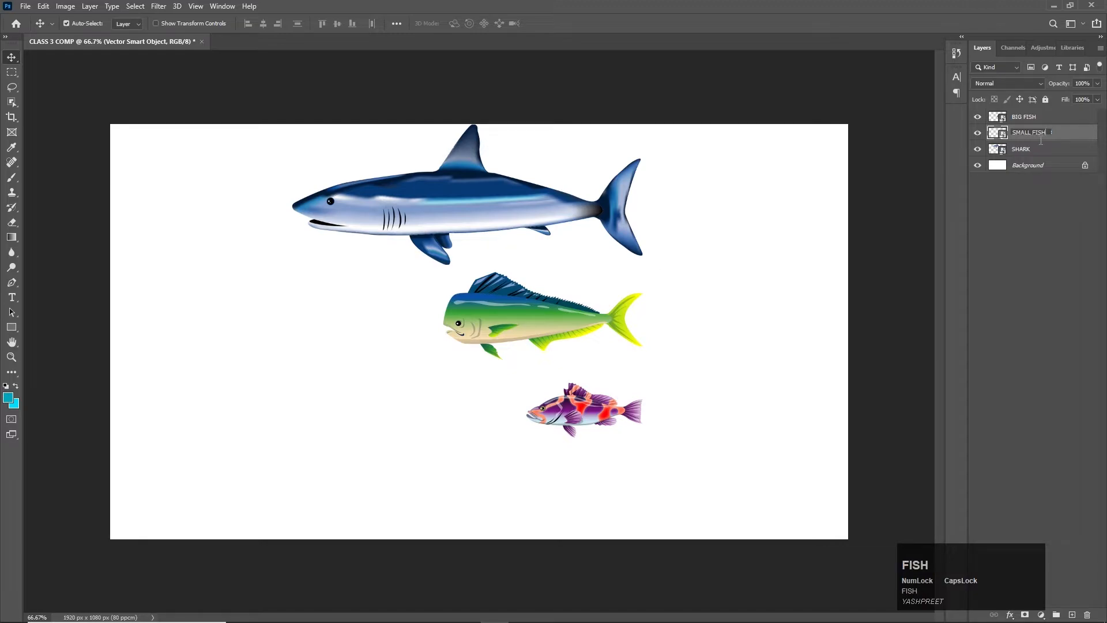
pyautogui.click(991, 281)
# Step: Copy the small striped blue-and-yellow fish from the Illustrator artboard and paste it into the Photoshop composition as a Smart Object
pyautogui.hotkey('alt', 'Tab')
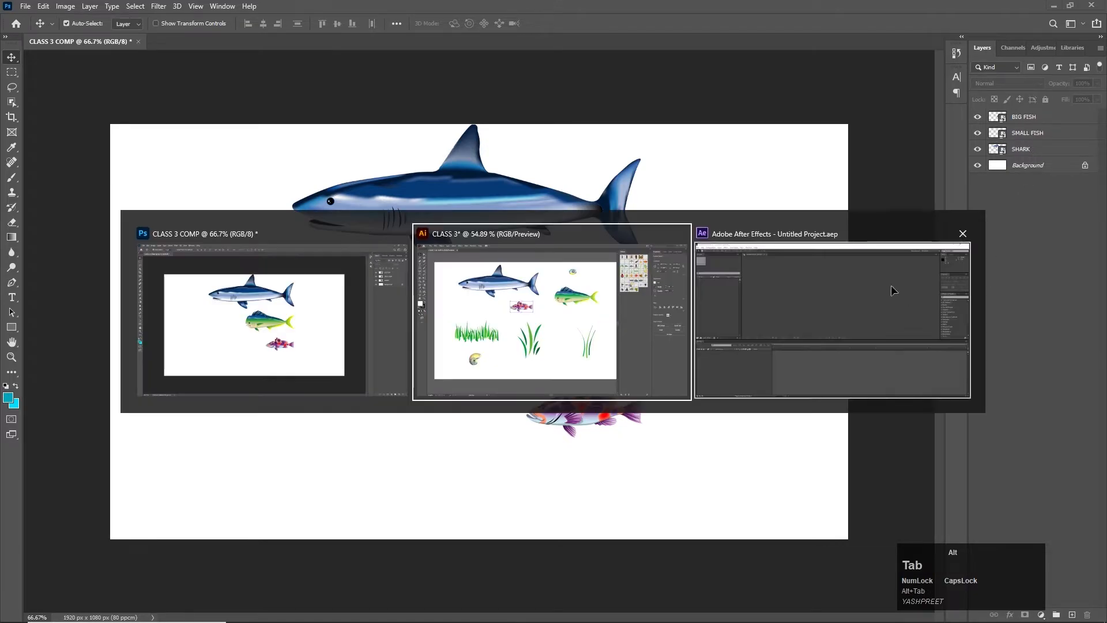
pyautogui.click(635, 119)
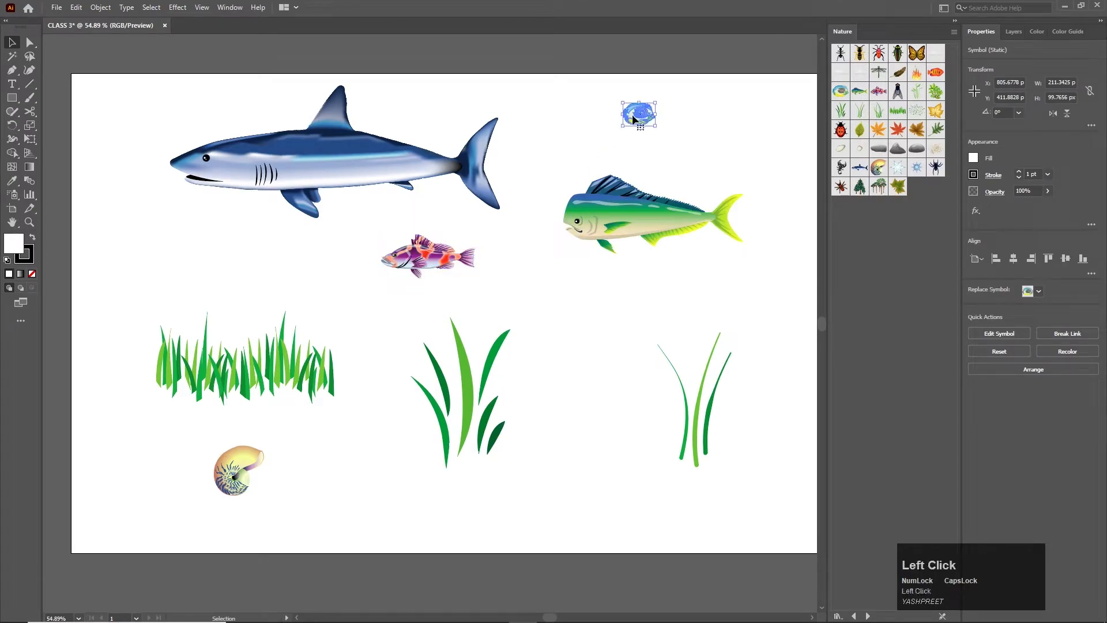
pyautogui.hotkey('ctrl', 'c')
pyautogui.hotkey('alt', 'Tab')
pyautogui.click(432, 419)
pyautogui.hotkey('ctrl', 'v')
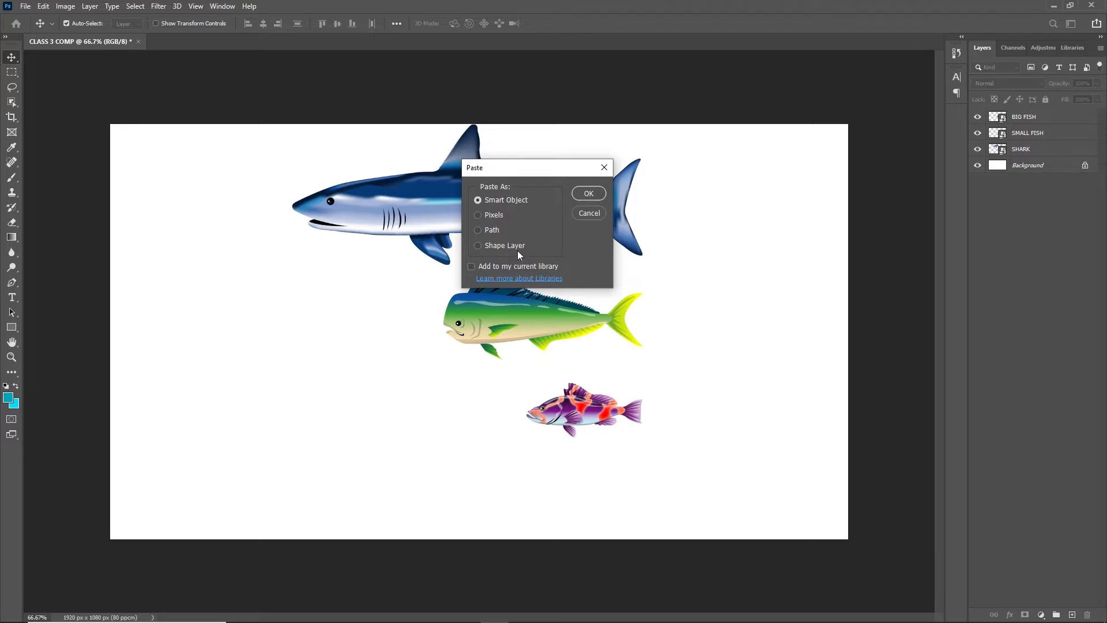
pyautogui.click(495, 214)
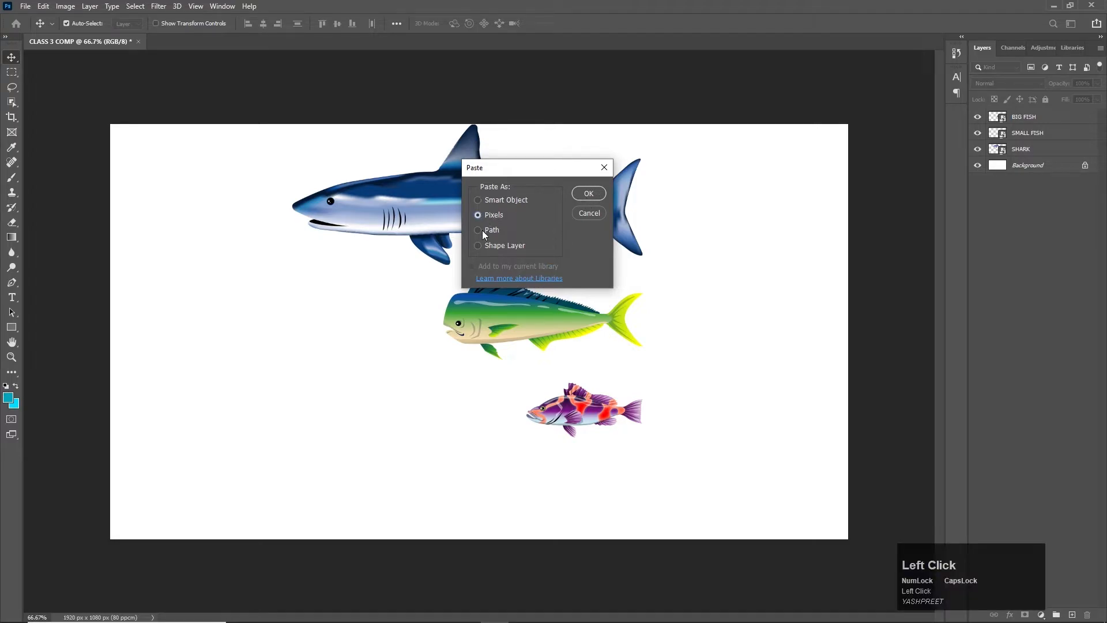
pyautogui.click(481, 202)
pyautogui.click(587, 194)
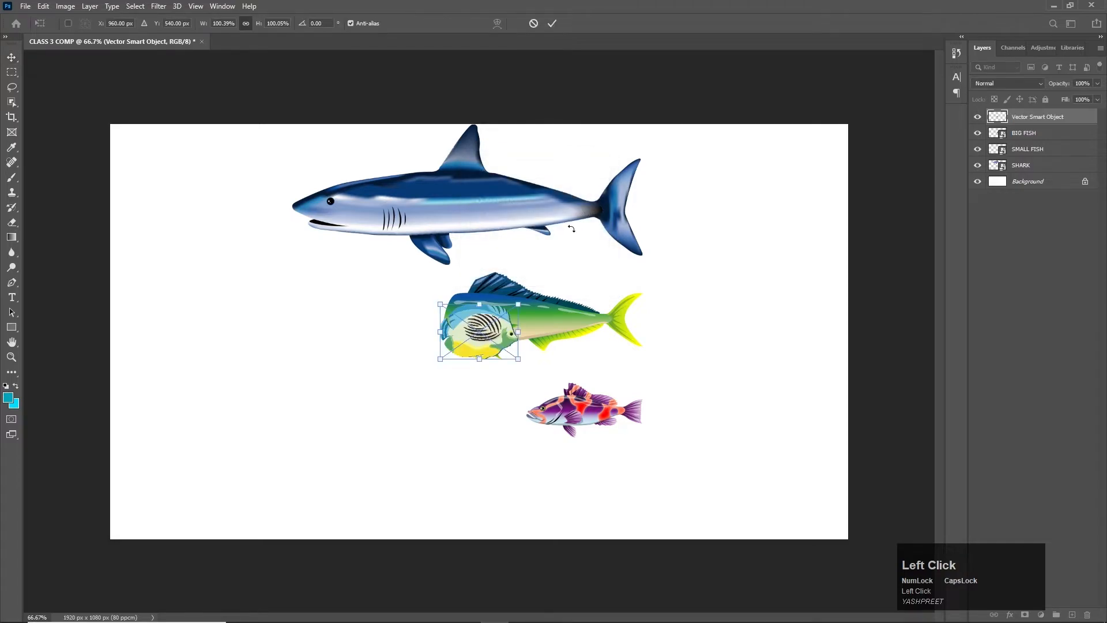
# Step: Scale the striped fish to about 63%, place it beneath the purple-and-orange fish, and rename its layer as VERY SMALL FISH
pyautogui.moveTo(509, 337); pyautogui.dragTo(635, 475)
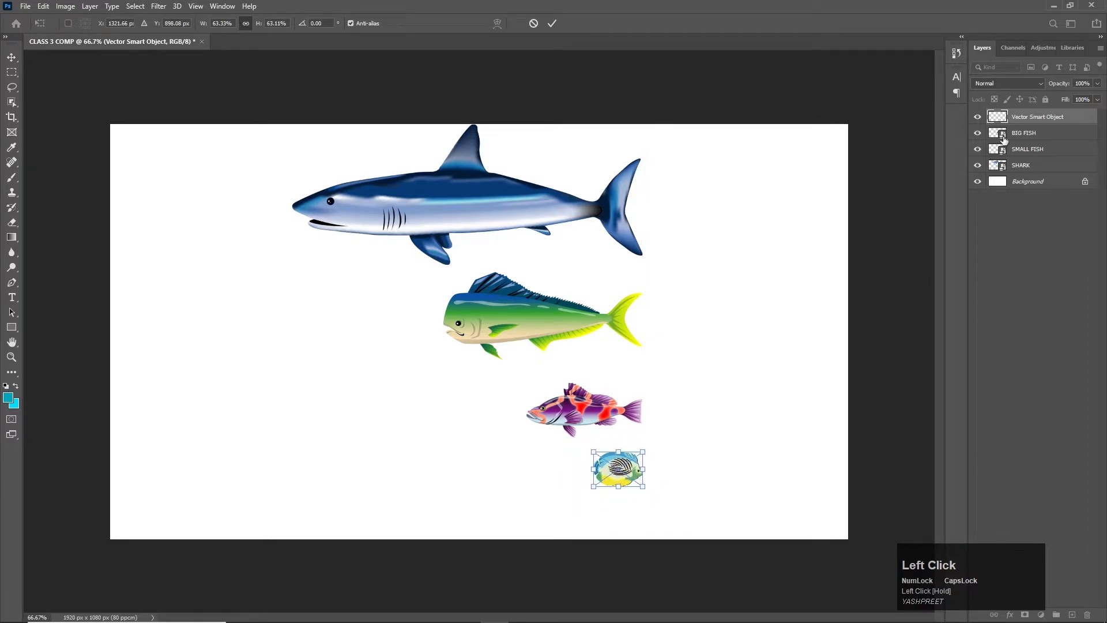
pyautogui.doubleClick(1056, 123)
pyautogui.press('BackSpace')
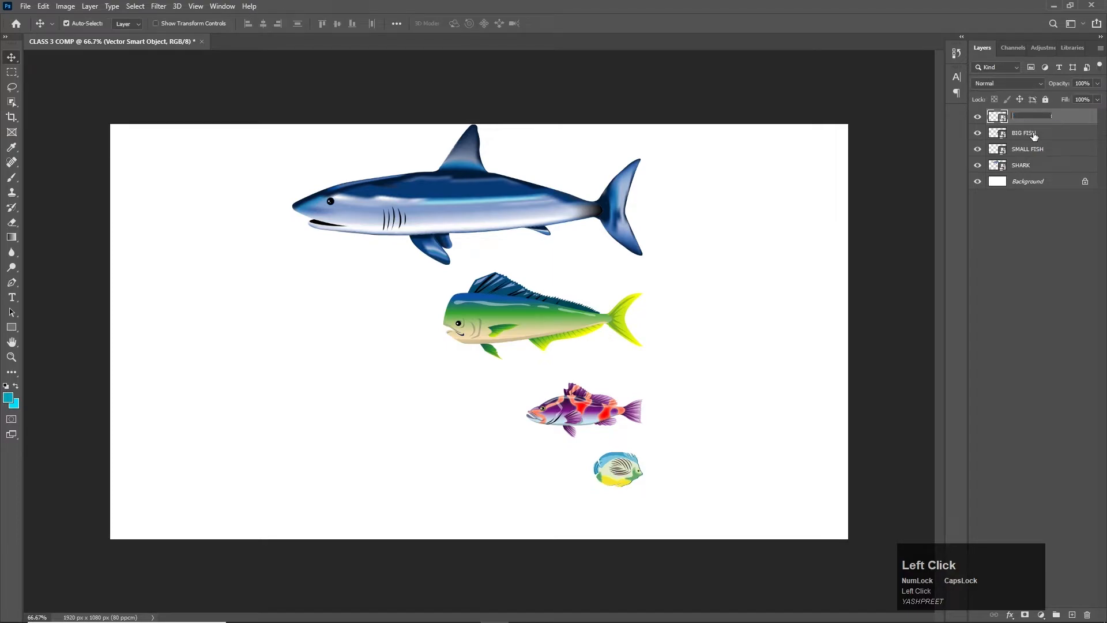
pyautogui.write('VERY SMALL FISH')
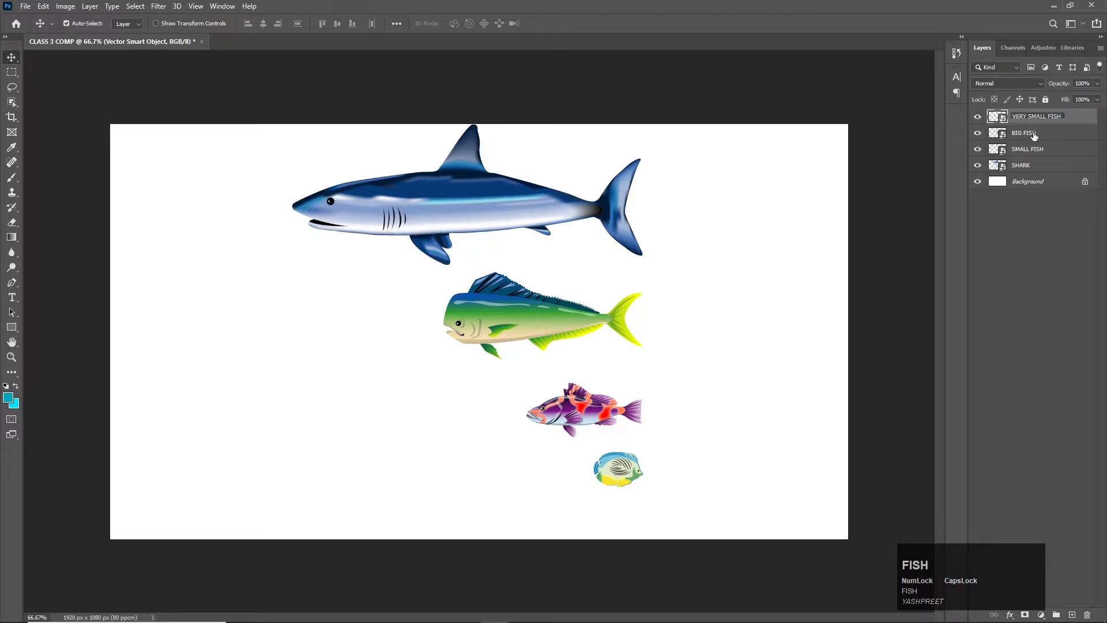
pyautogui.click(1061, 199)
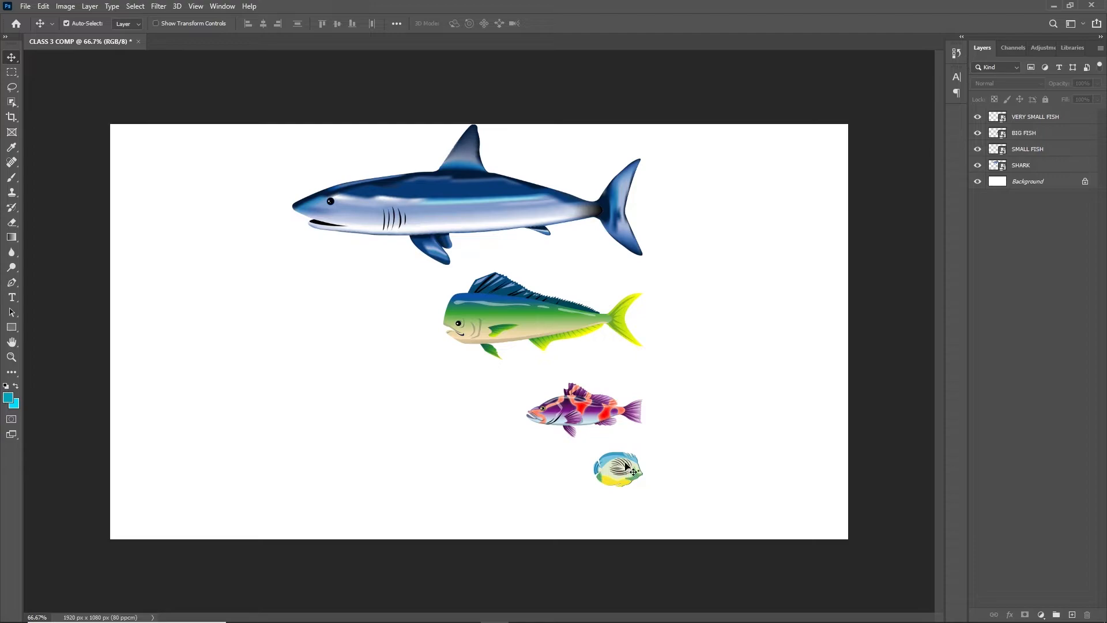
# Step: Rearrange the fish in the canvas's upper half: shark at upper left, BIG FISH at upper right, SMALL FISH and VERY SMALL FISH below them
pyautogui.moveTo(453, 206); pyautogui.dragTo(277, 178)
pyautogui.moveTo(539, 291); pyautogui.dragTo(638, 166)
pyautogui.moveTo(594, 404); pyautogui.dragTo(443, 231)
pyautogui.moveTo(583, 427); pyautogui.dragTo(583, 272)
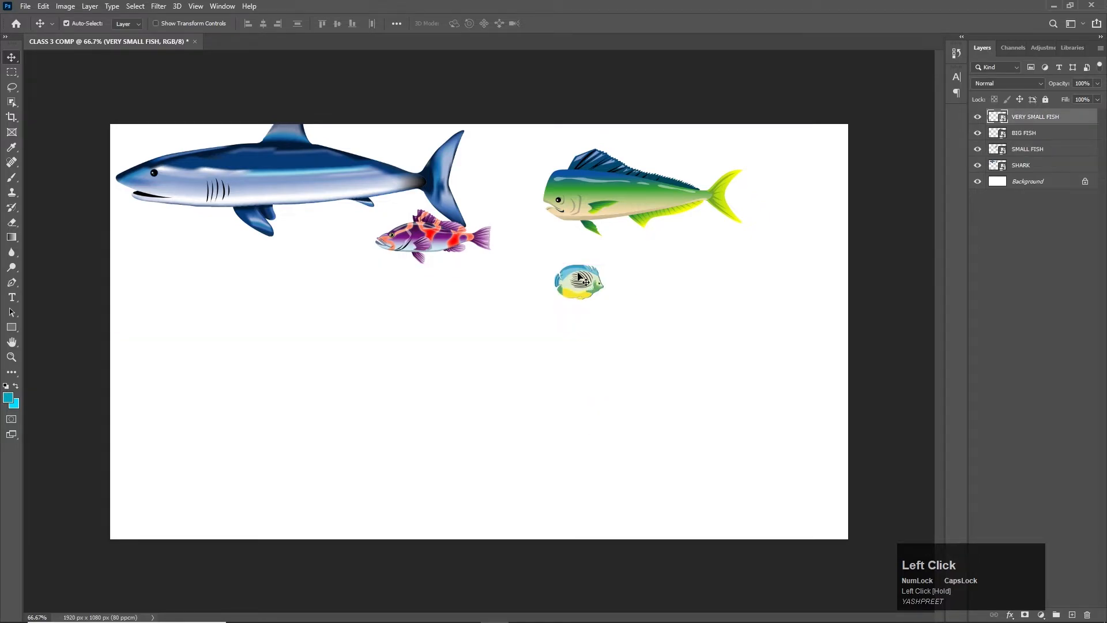
# Step: Copy the wide grass strip from the Illustrator artboard and paste it into the Photoshop composition as a Smart Object
pyautogui.hotkey('alt', 'Tab')
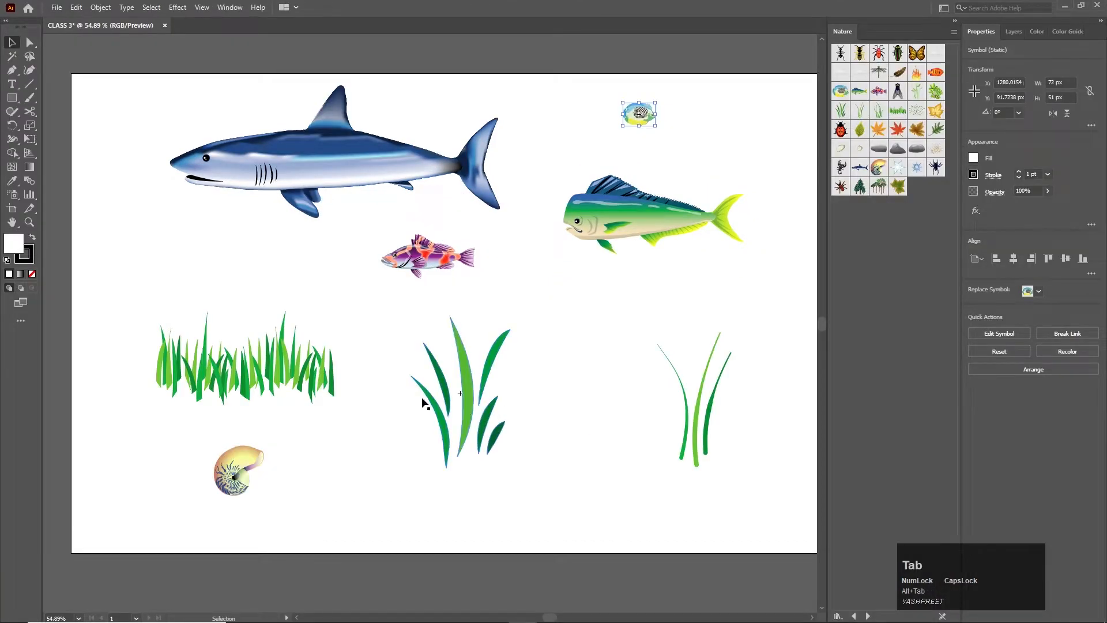
pyautogui.keyDown('ctrl'); pyautogui.click(293, 374); pyautogui.keyUp('ctrl')
pyautogui.hotkey('ctrl', 'c')
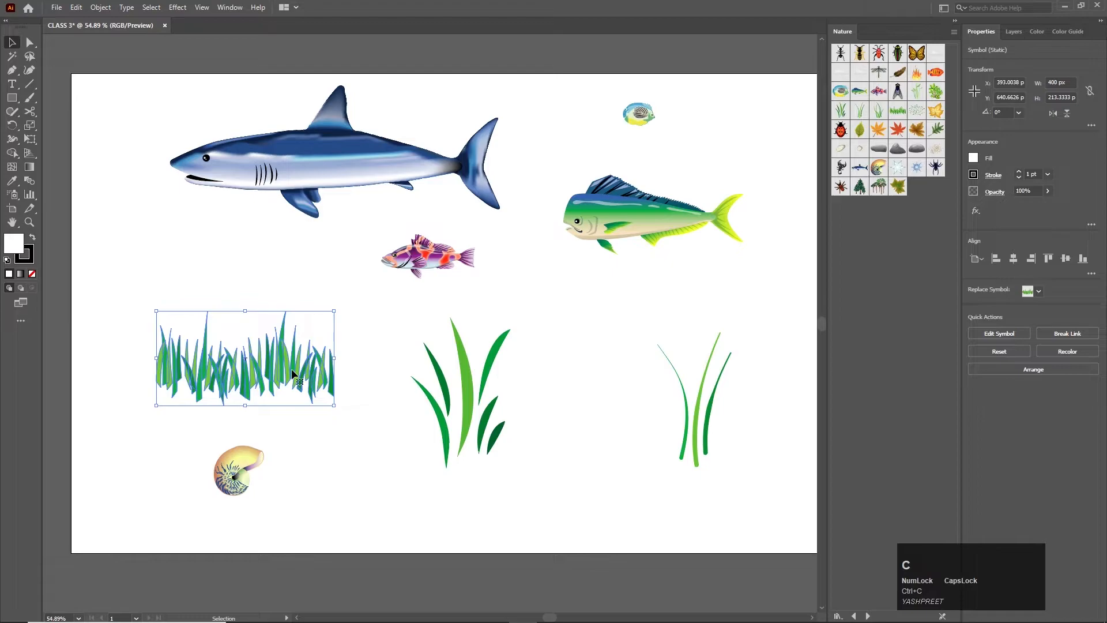
pyautogui.hotkey('alt', 'Tab')
pyautogui.hotkey('ctrl', 'v')
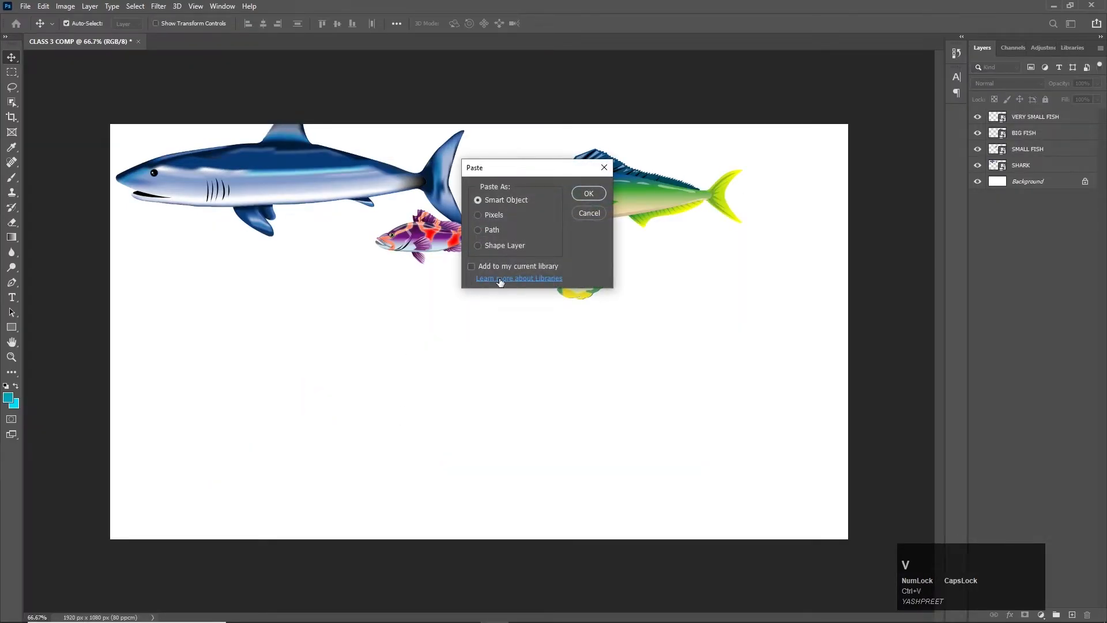
pyautogui.click(605, 194)
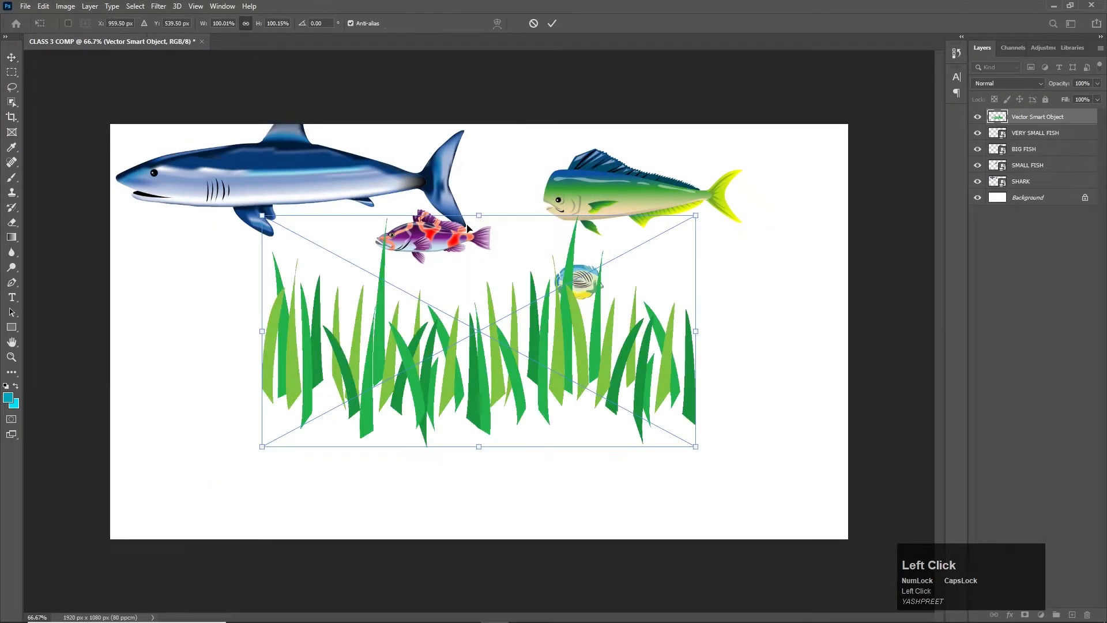
# Step: Scale the grass strip to about 50% and place it in the canvas's lower-left corner, its base slightly below the edge
pyautogui.moveTo(344, 348); pyautogui.dragTo(459, 439)
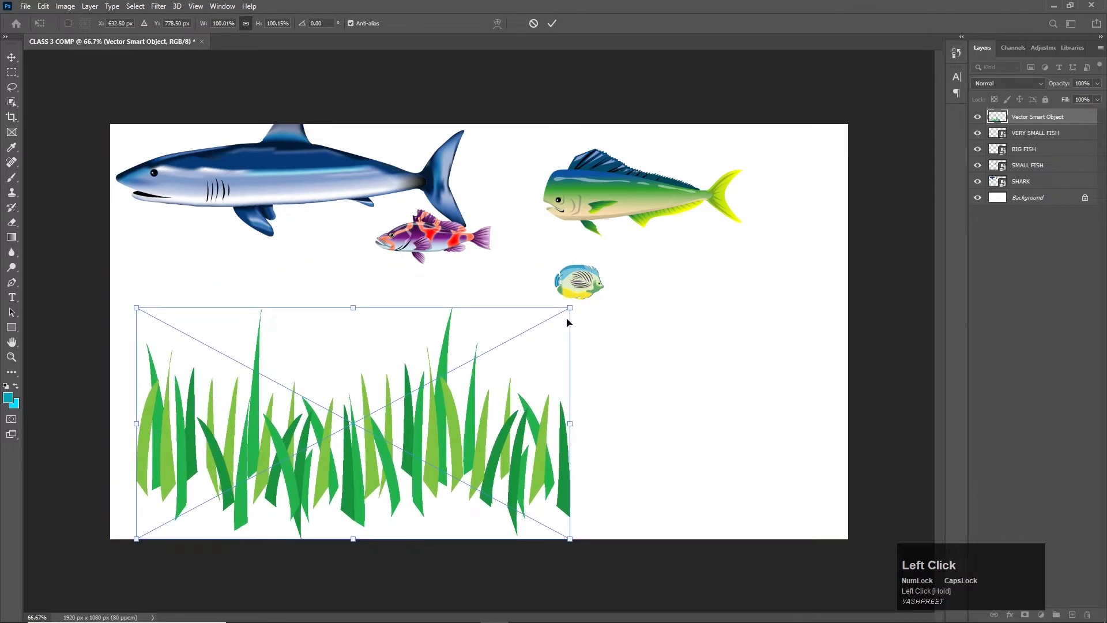
pyautogui.moveTo(575, 312); pyautogui.dragTo(340, 505)
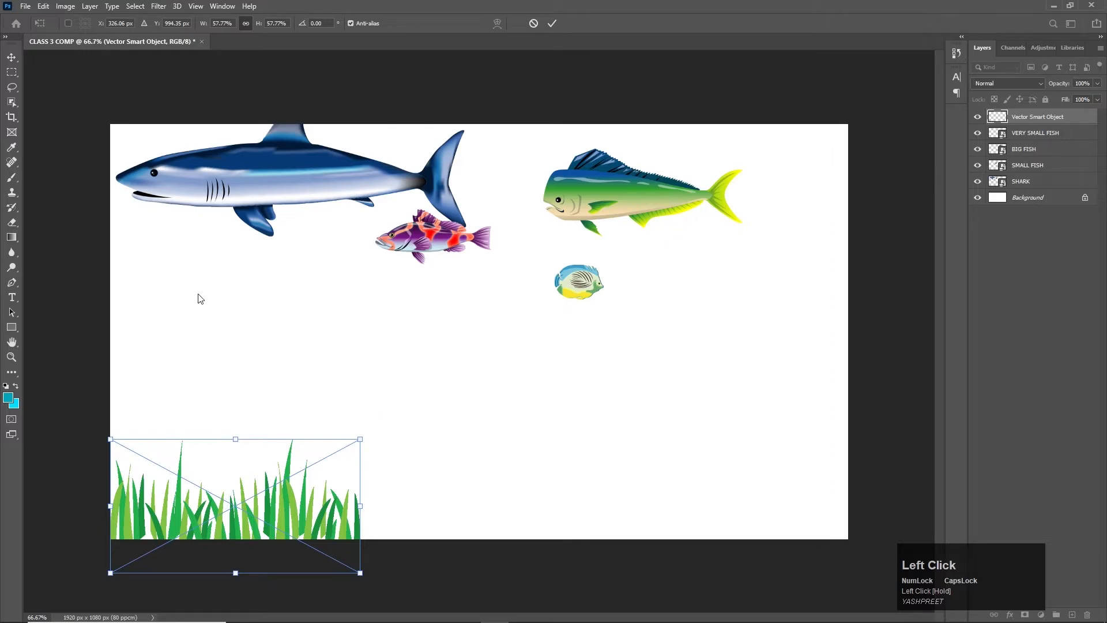
pyautogui.moveTo(366, 449); pyautogui.dragTo(338, 475)
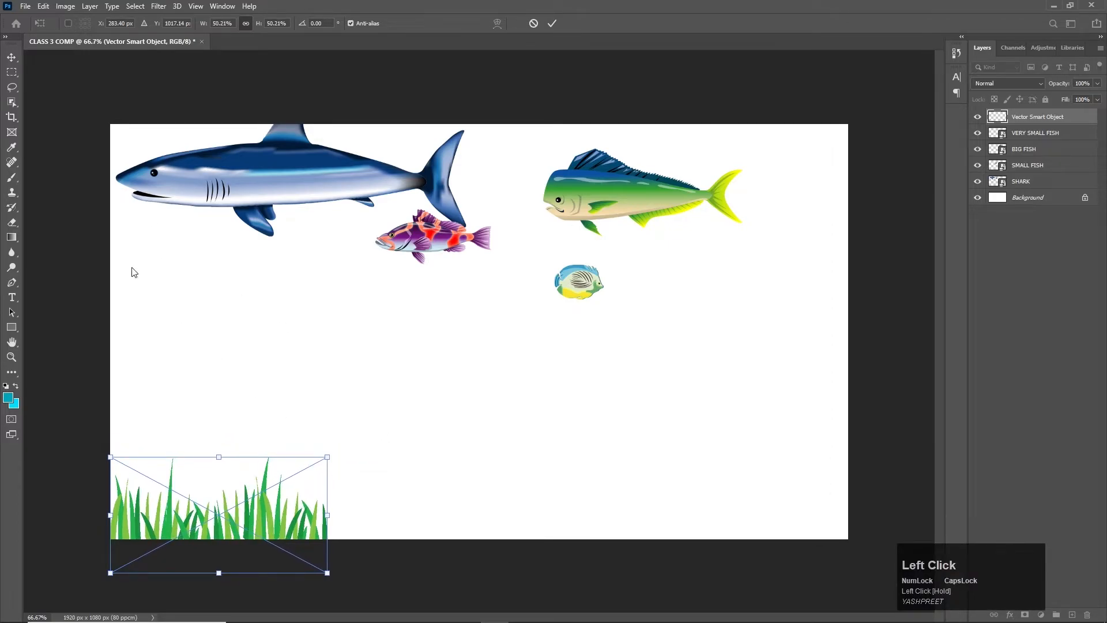
pyautogui.click(17, 59)
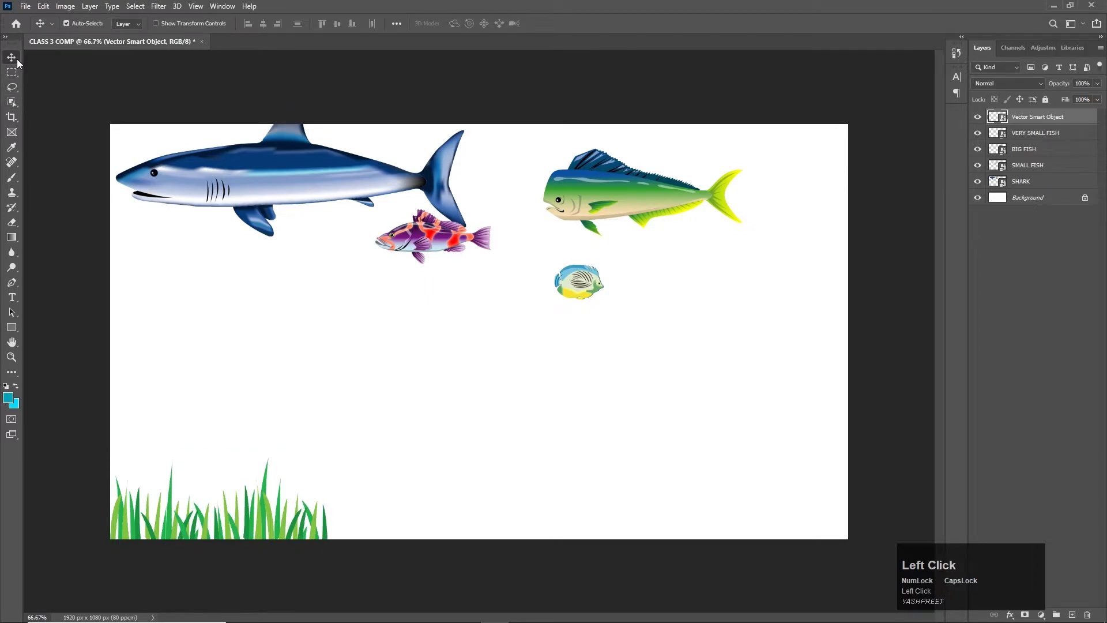
# Step: Rename the grass strip's layer as GRASS 1
pyautogui.click(207, 525)
pyautogui.press('alt')
pyautogui.press('alt')
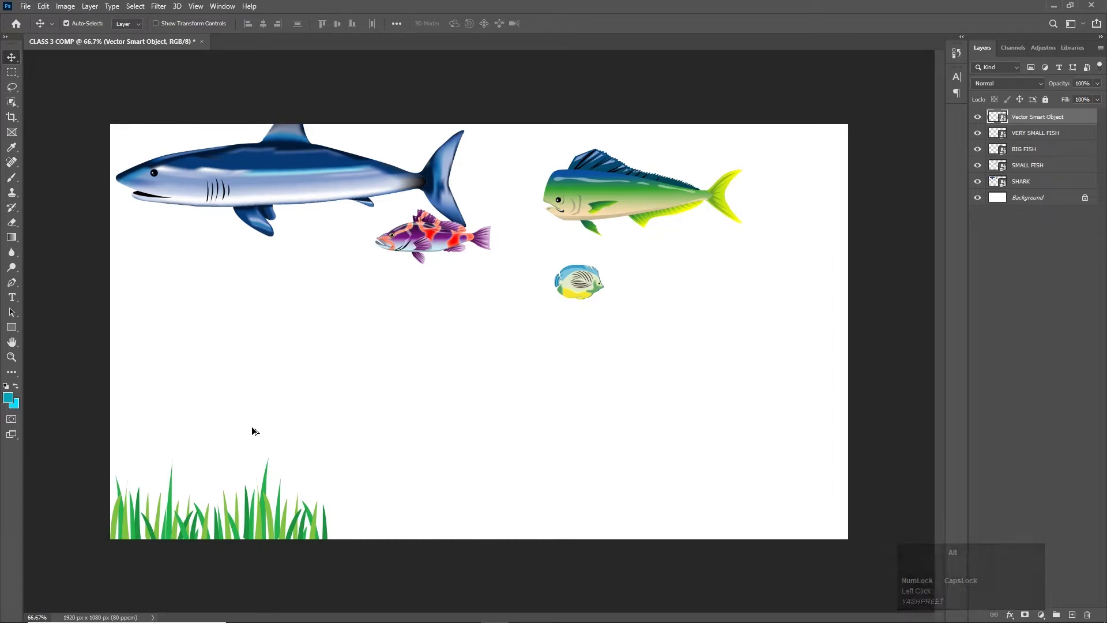
pyautogui.moveTo(1035, 112); pyautogui.dragTo(1054, 130)
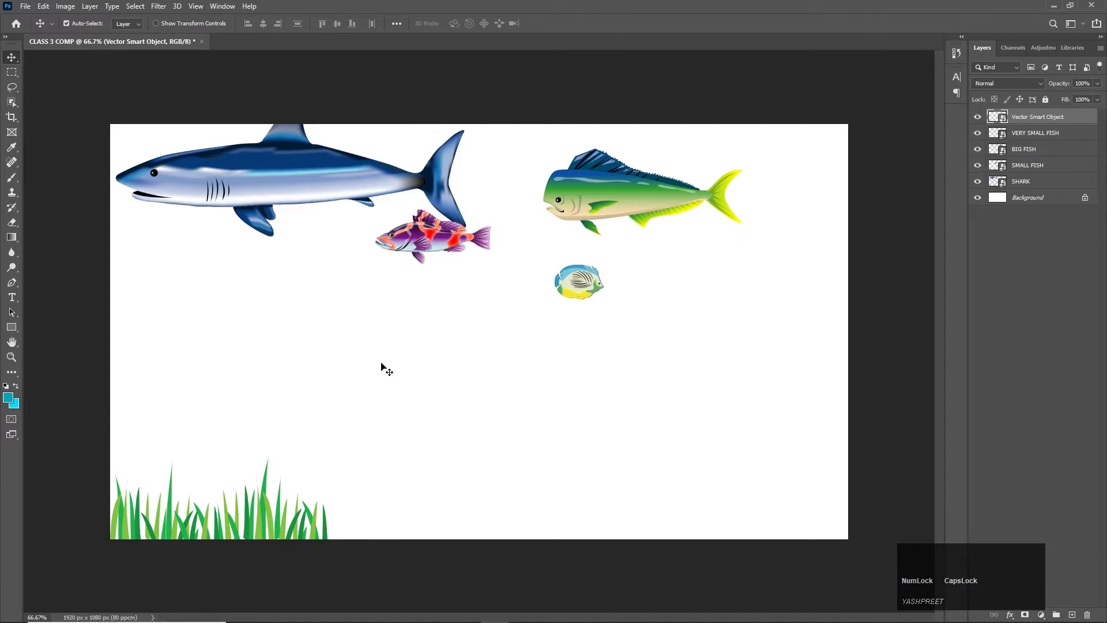
pyautogui.doubleClick(1025, 118)
pyautogui.press('BackSpace')
pyautogui.write('GRASS 1')
pyautogui.click(992, 307)
# Step: Duplicate GRASS 1 three times in a row to the right so grass covers the canvas's entire lower edge
pyautogui.click(233, 532)
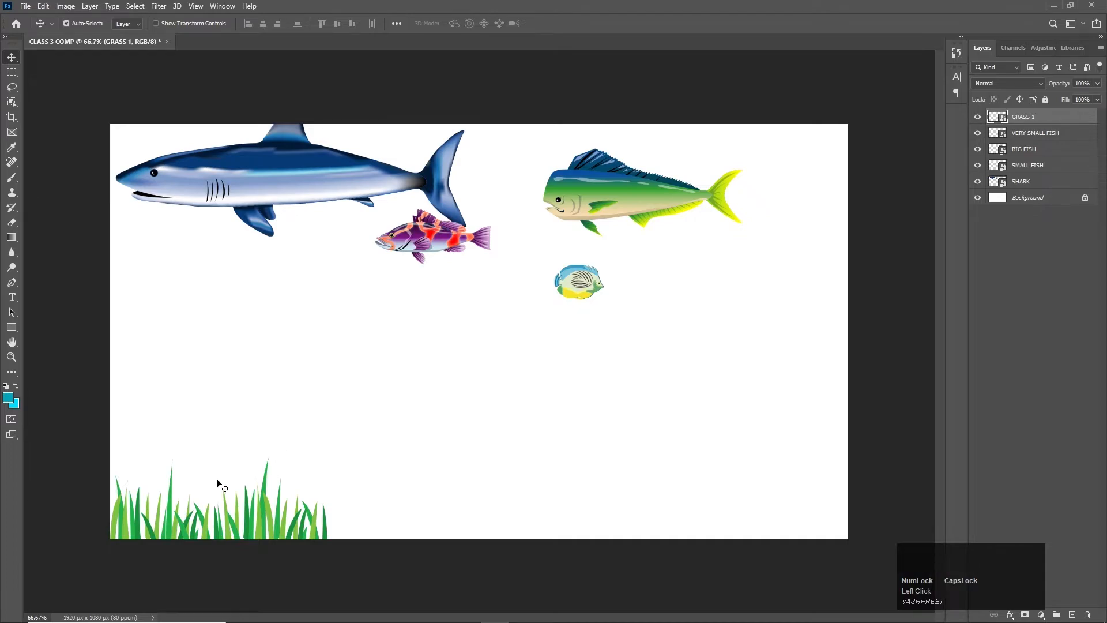
pyautogui.hotkey('ctrl', 'z')
pyautogui.moveTo(229, 538); pyautogui.dragTo(867, 531)
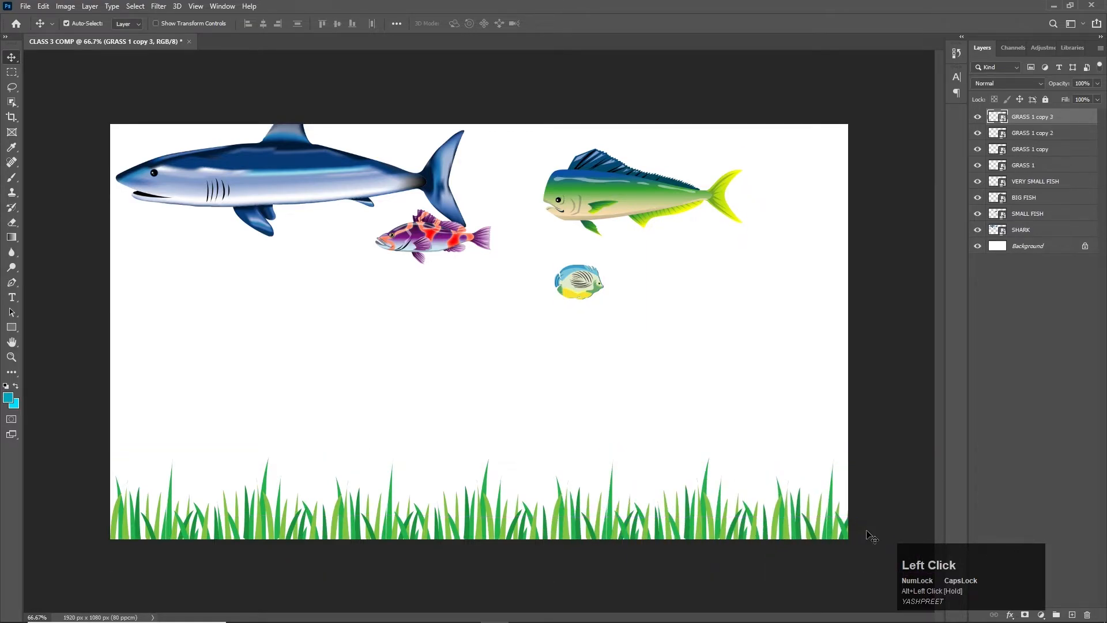
pyautogui.click(760, 437)
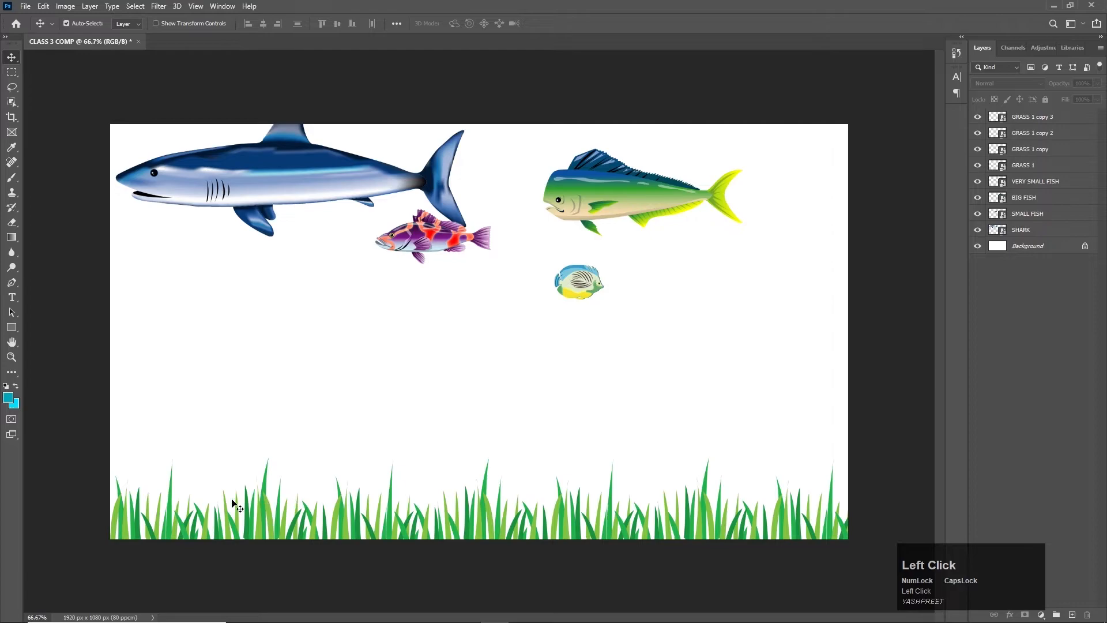
# Step: Shift the grass strips slightly left along the lower edge, keeping the row of grass continuous
pyautogui.moveTo(203, 525); pyautogui.dragTo(185, 521)
pyautogui.moveTo(375, 525); pyautogui.dragTo(570, 522)
pyautogui.moveTo(800, 523); pyautogui.dragTo(776, 524)
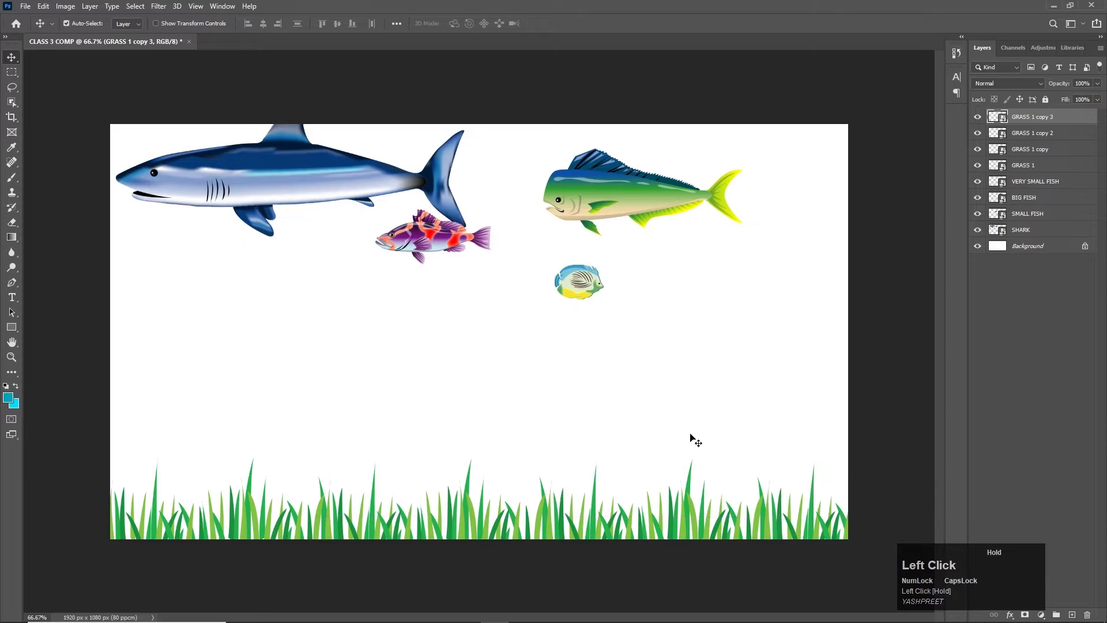
pyautogui.click(653, 408)
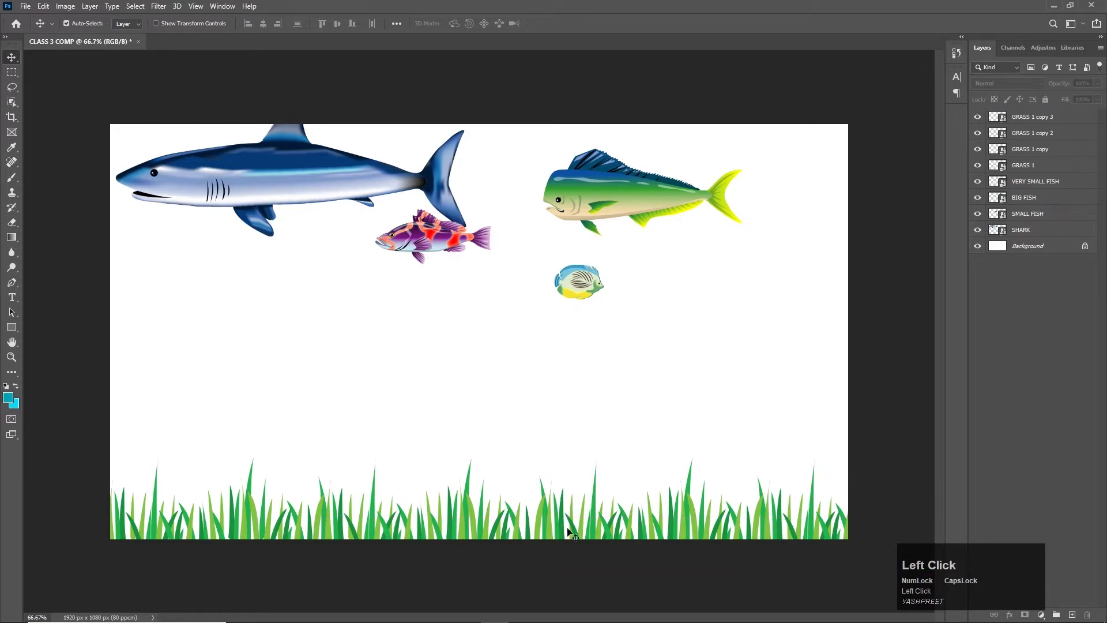
pyautogui.click(1057, 151)
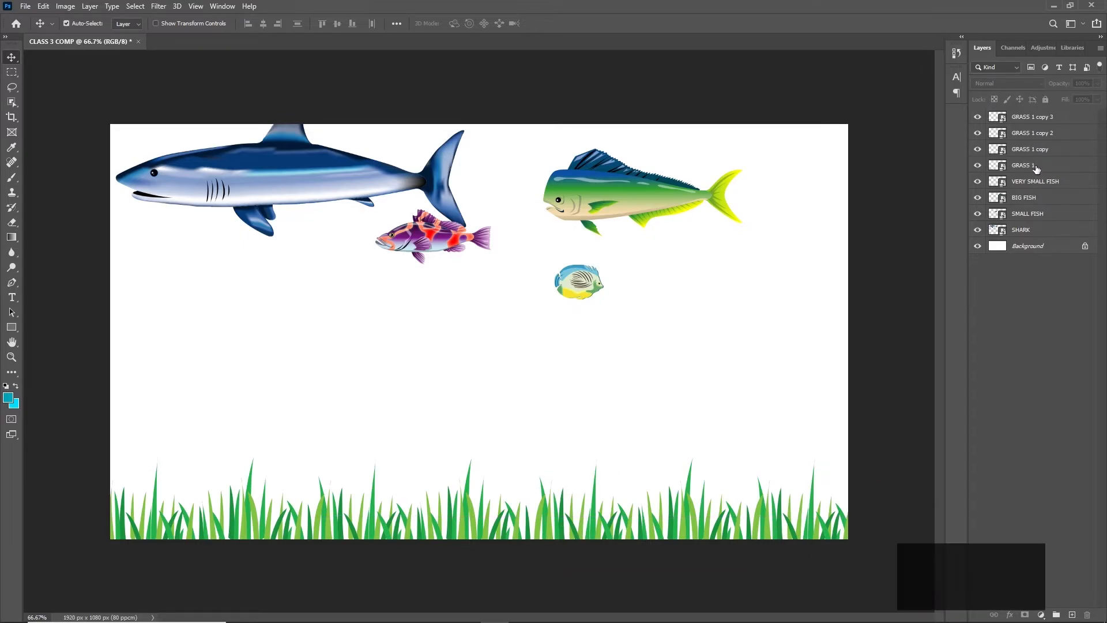
pyautogui.click(1064, 135)
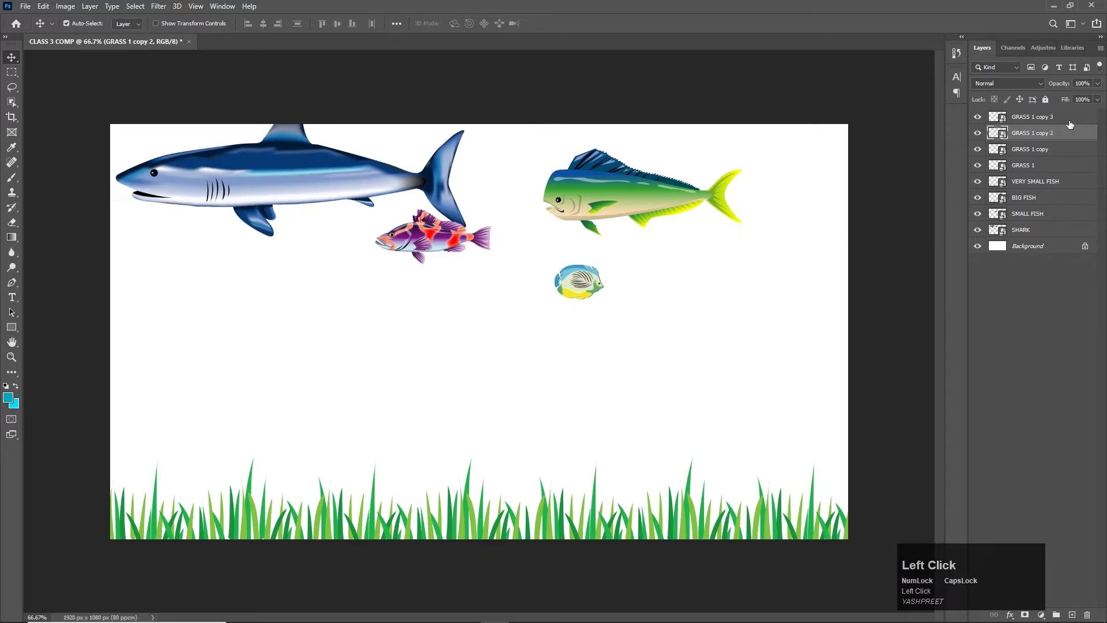
pyautogui.click(1069, 120)
pyautogui.click(1058, 167)
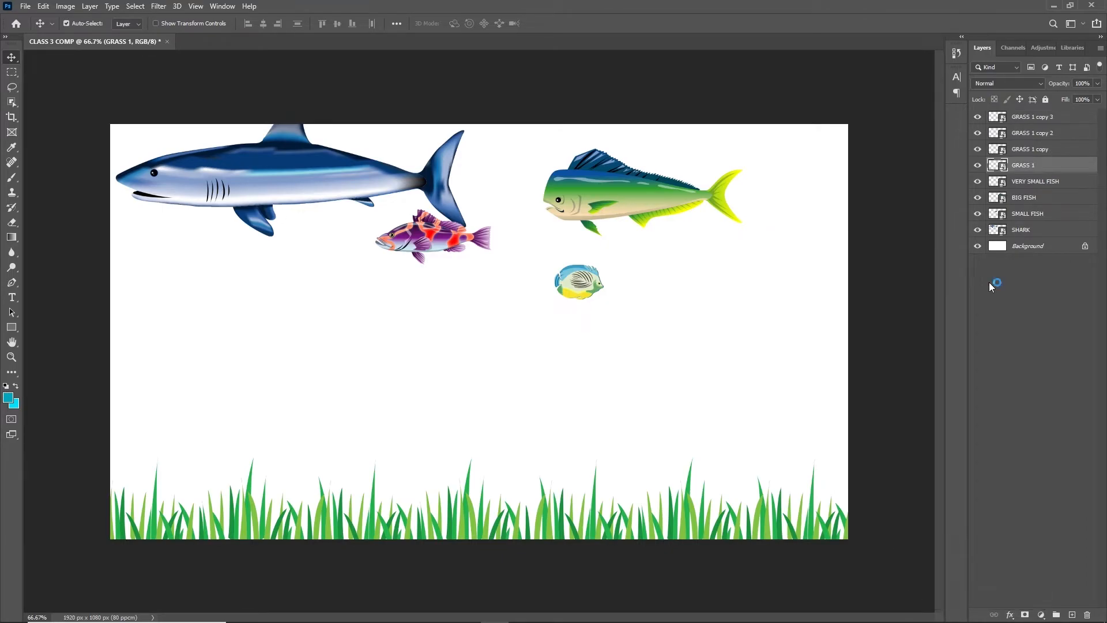
pyautogui.click(982, 300)
# Step: Copy the broad-bladed grass tuft from the Illustrator artboard and paste it into the Photoshop composition as a Smart Object
pyautogui.hotkey('alt', 'Tab')
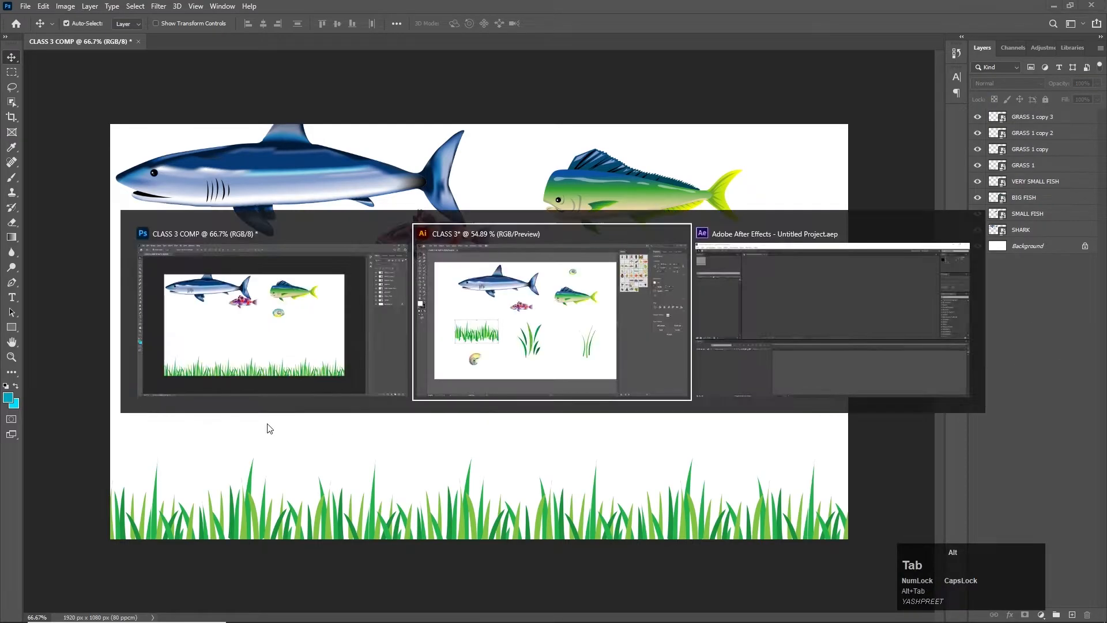
pyautogui.click(450, 405)
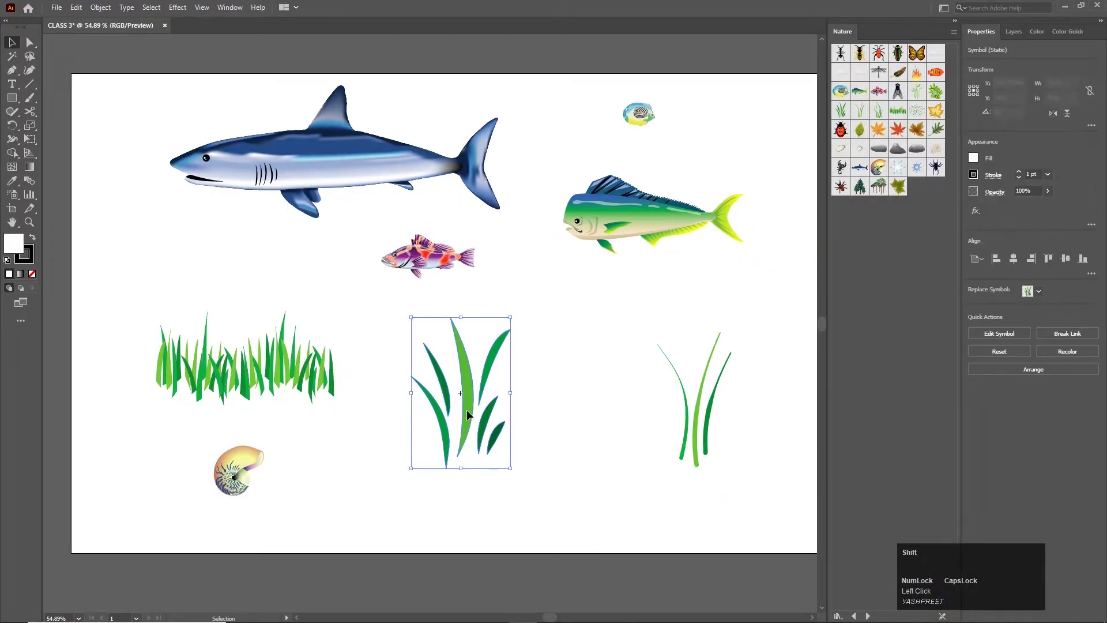
pyautogui.hotkey('ctrl', 'c')
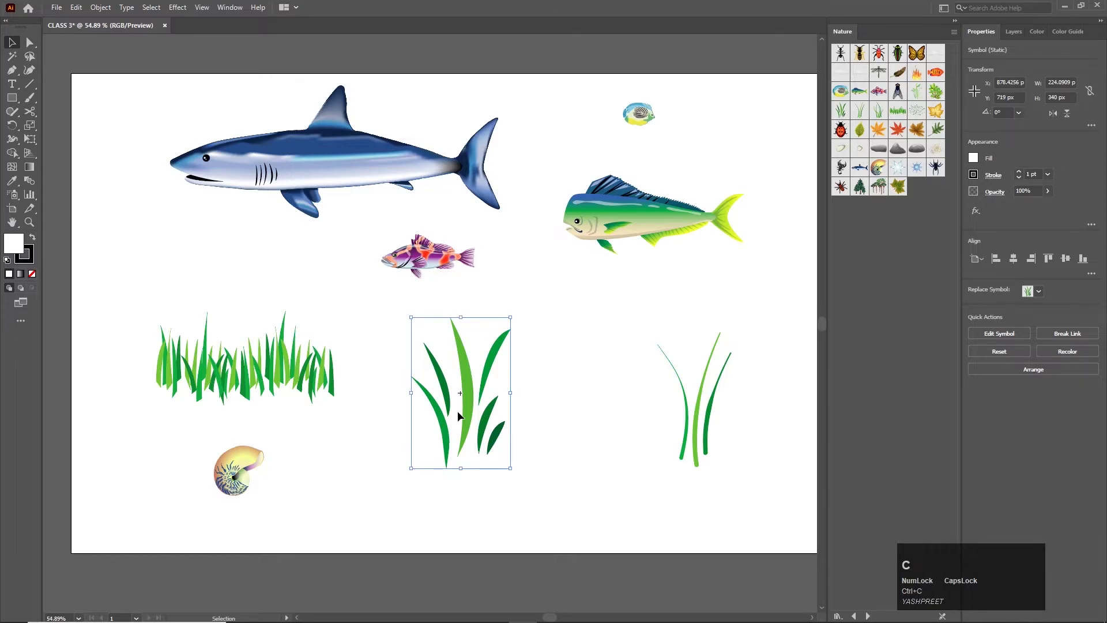
pyautogui.hotkey('alt', 'Tab')
pyautogui.hotkey('ctrl', 'v')
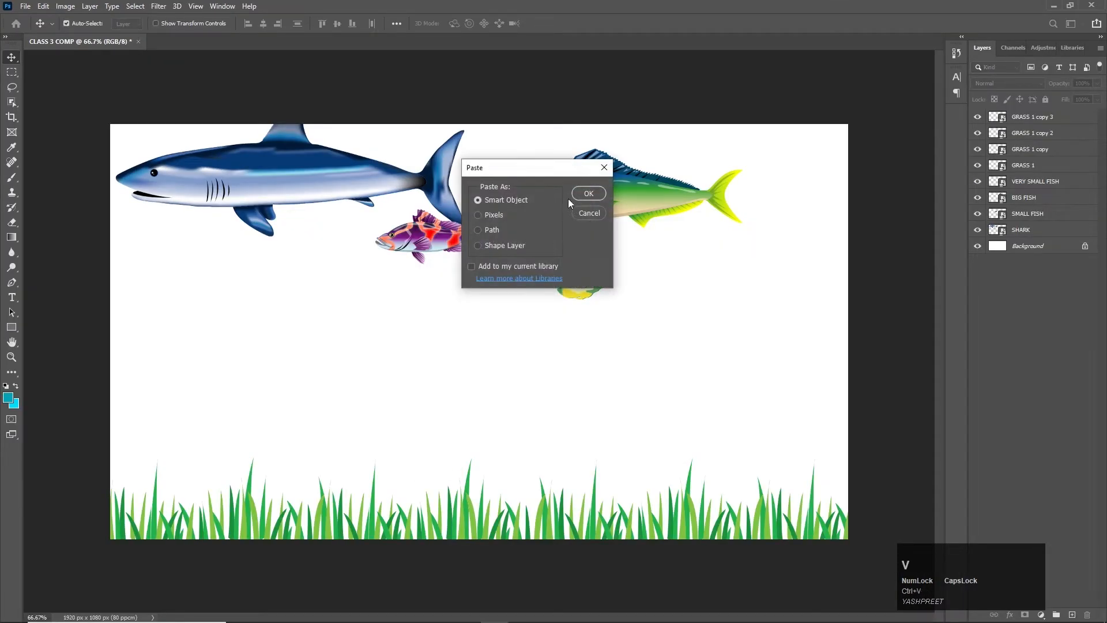
pyautogui.click(589, 194)
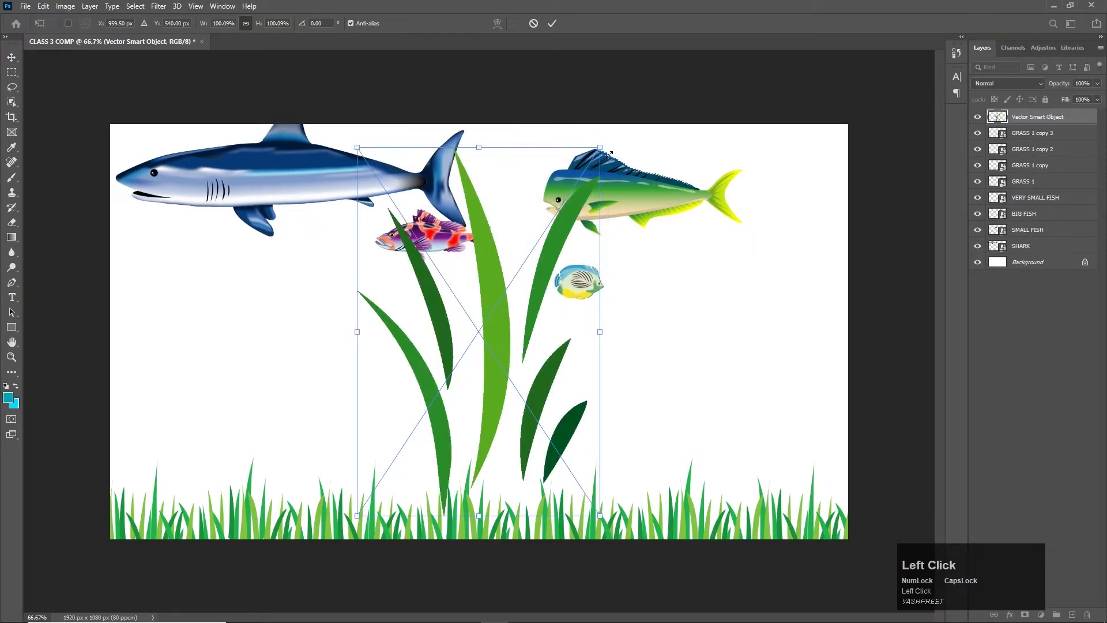
# Step: Scale the pasted broad-bladed tuft to about 36% and place it at the lower-left corner of the canvas
pyautogui.moveTo(603, 153); pyautogui.dragTo(441, 371)
pyautogui.moveTo(451, 447); pyautogui.dragTo(220, 511)
pyautogui.moveTo(230, 422); pyautogui.dragTo(218, 506)
pyautogui.moveTo(206, 524); pyautogui.dragTo(199, 501)
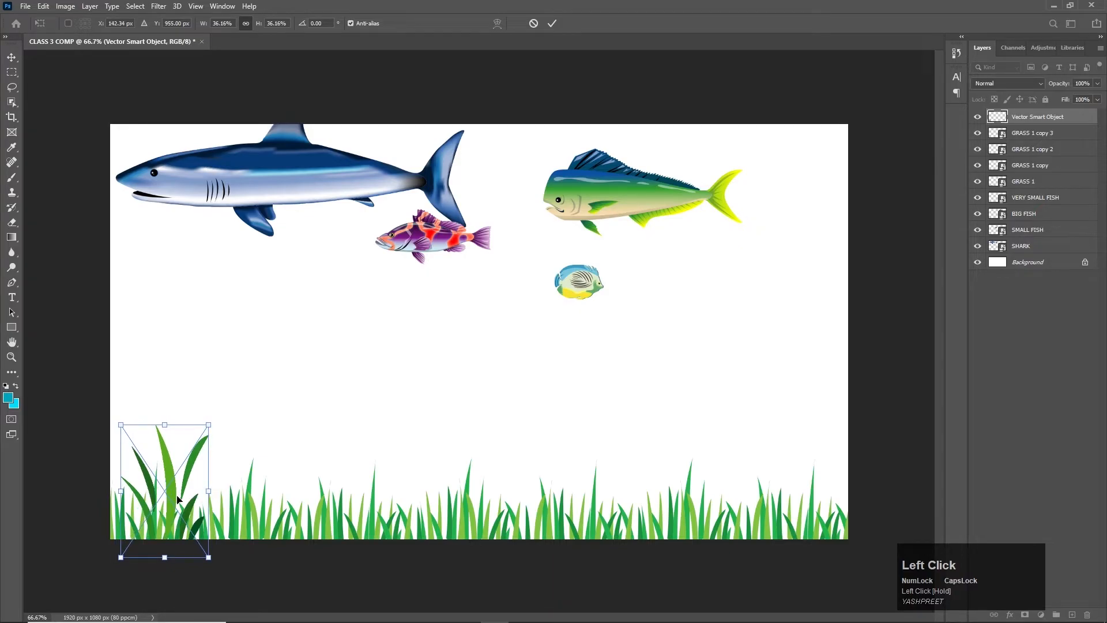
pyautogui.press('alt')
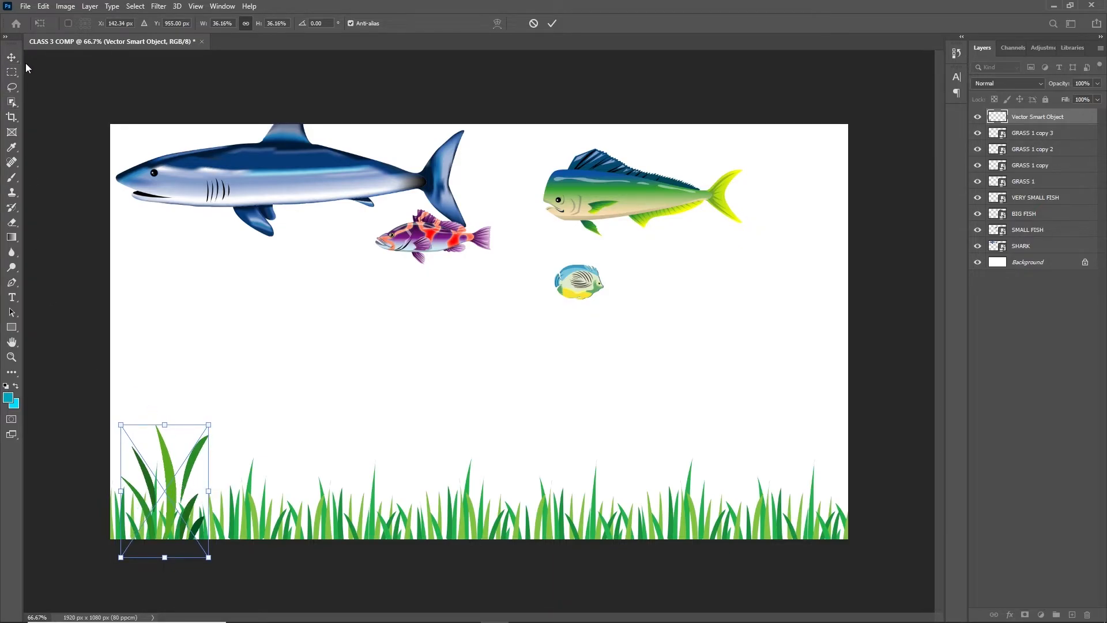
pyautogui.hotkey('alt', 'space')
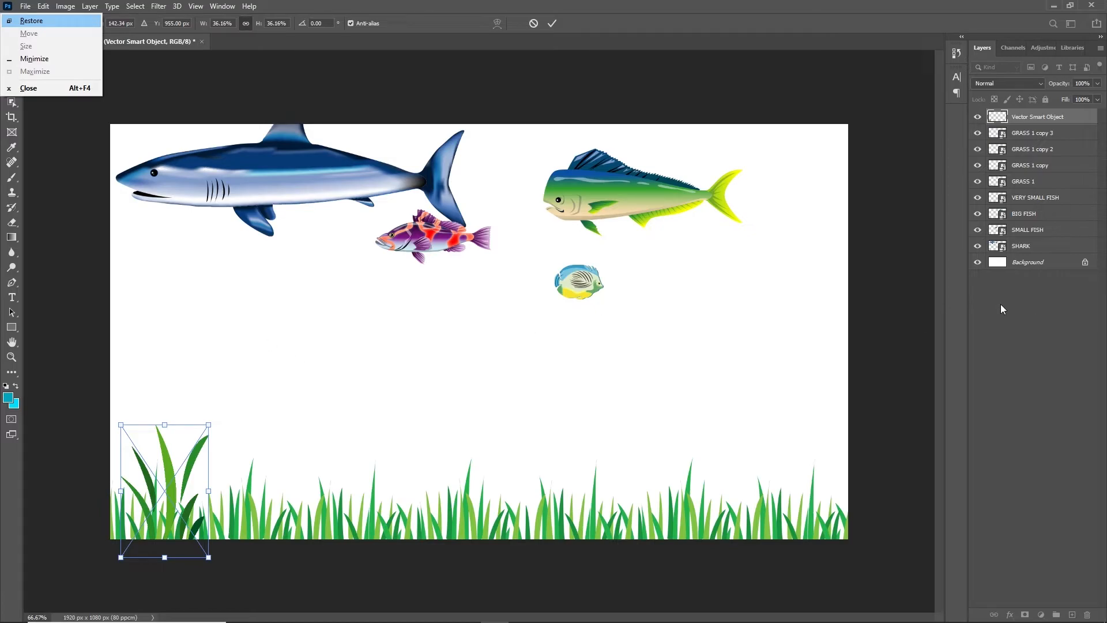
pyautogui.click(739, 296)
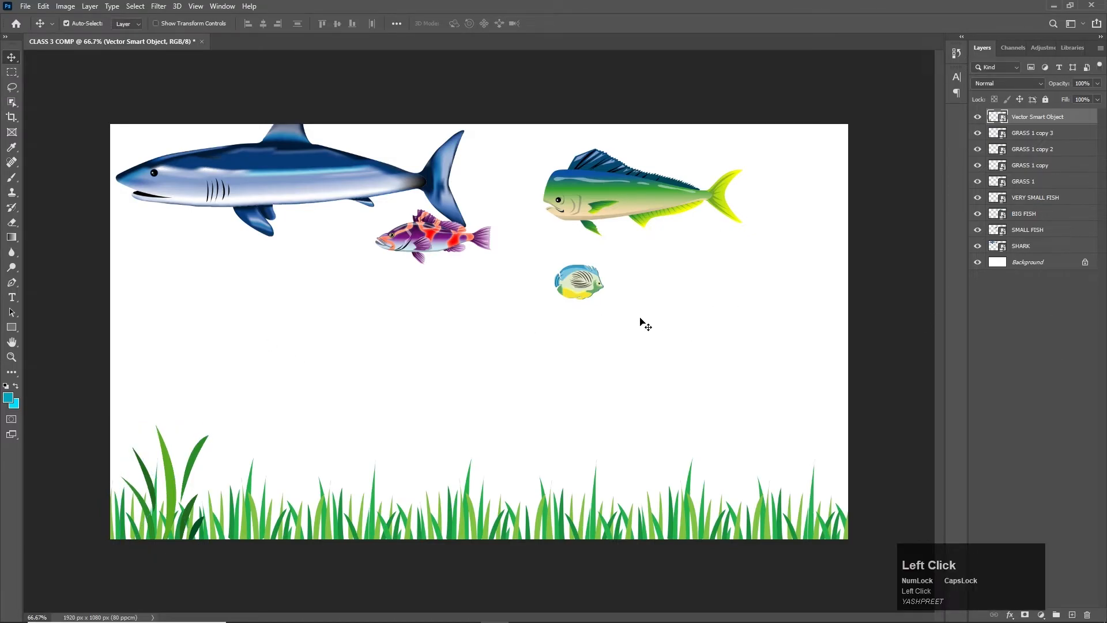
# Step: Rename the broad-bladed tuft's layer as GRASS 2
pyautogui.click(161, 490)
pyautogui.doubleClick(1022, 120)
pyautogui.write('GRASS 2')
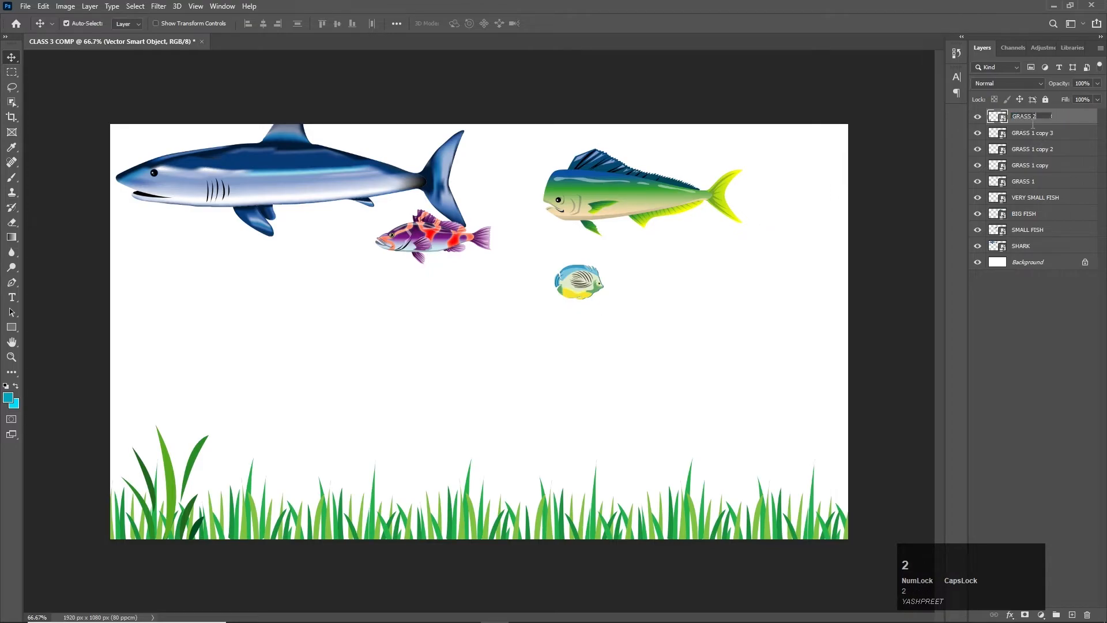
pyautogui.click(978, 358)
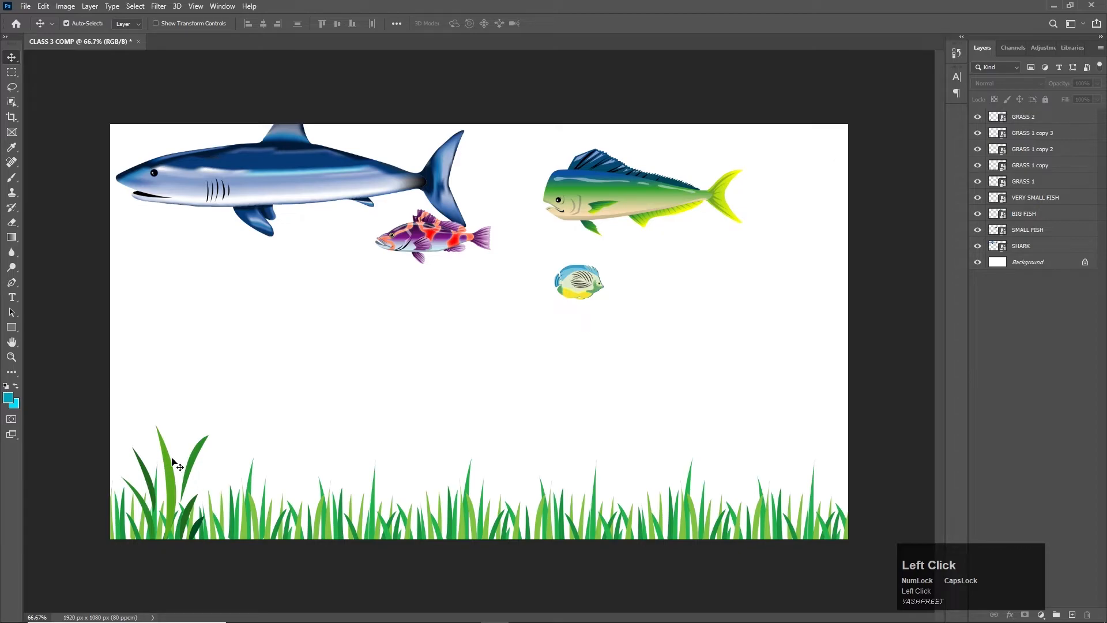
# Step: Duplicate GRASS 2 four times to the right, spacing the tufts evenly along the canvas's lower edge
pyautogui.moveTo(173, 474); pyautogui.dragTo(450, 501)
pyautogui.press('alt')
pyautogui.press('alt')
pyautogui.moveTo(460, 500); pyautogui.dragTo(744, 501)
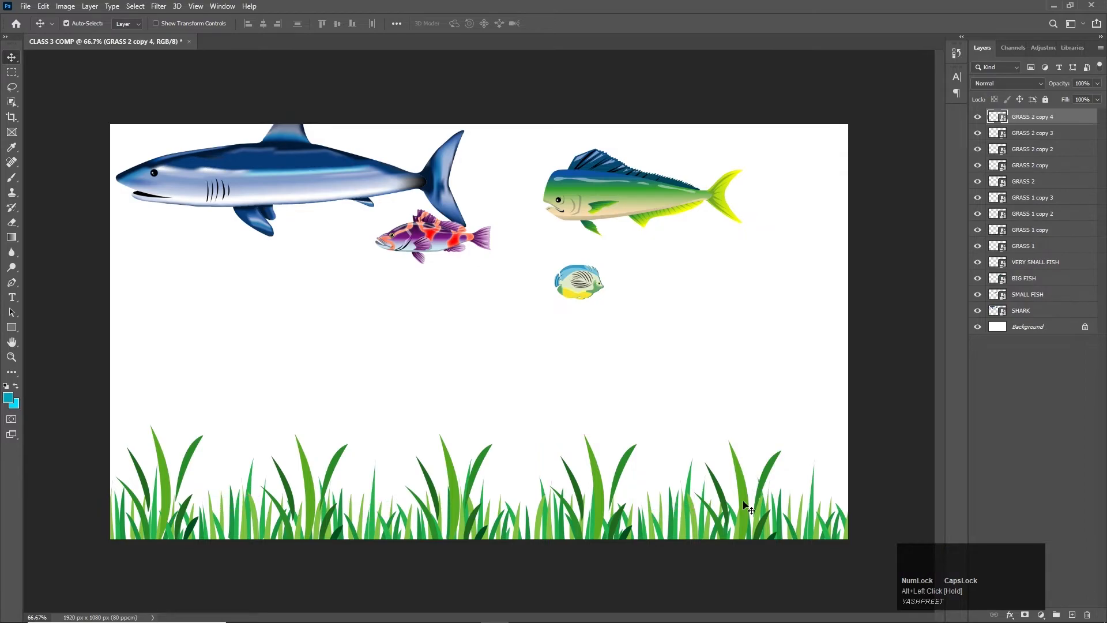
pyautogui.moveTo(139, 398); pyautogui.dragTo(770, 456)
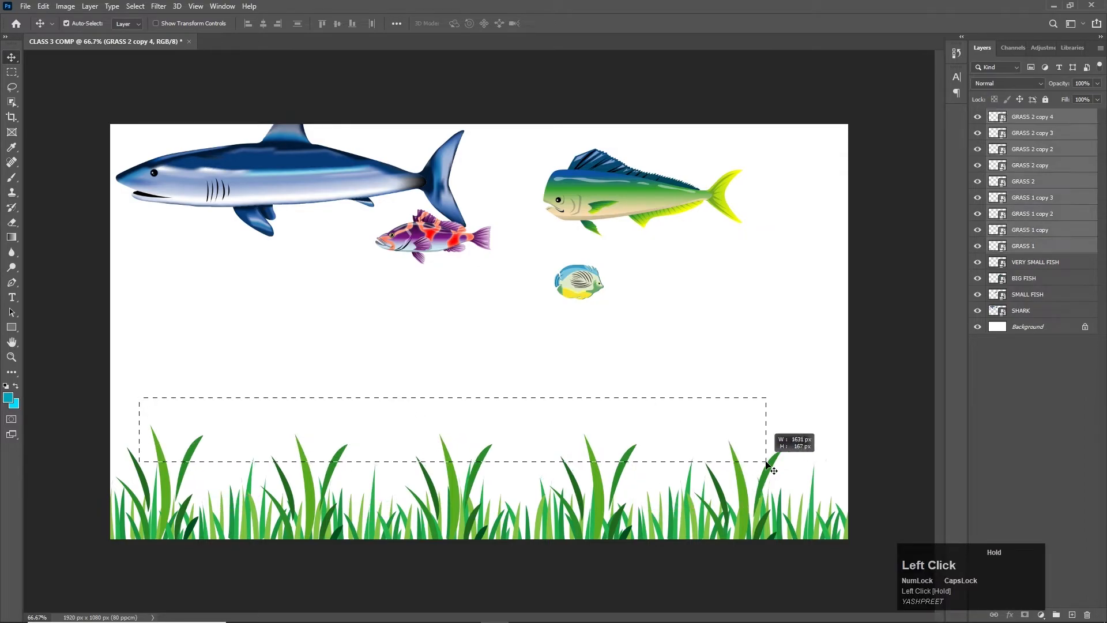
pyautogui.moveTo(458, 498); pyautogui.dragTo(469, 500)
pyautogui.hotkey('ctrl', 'z')
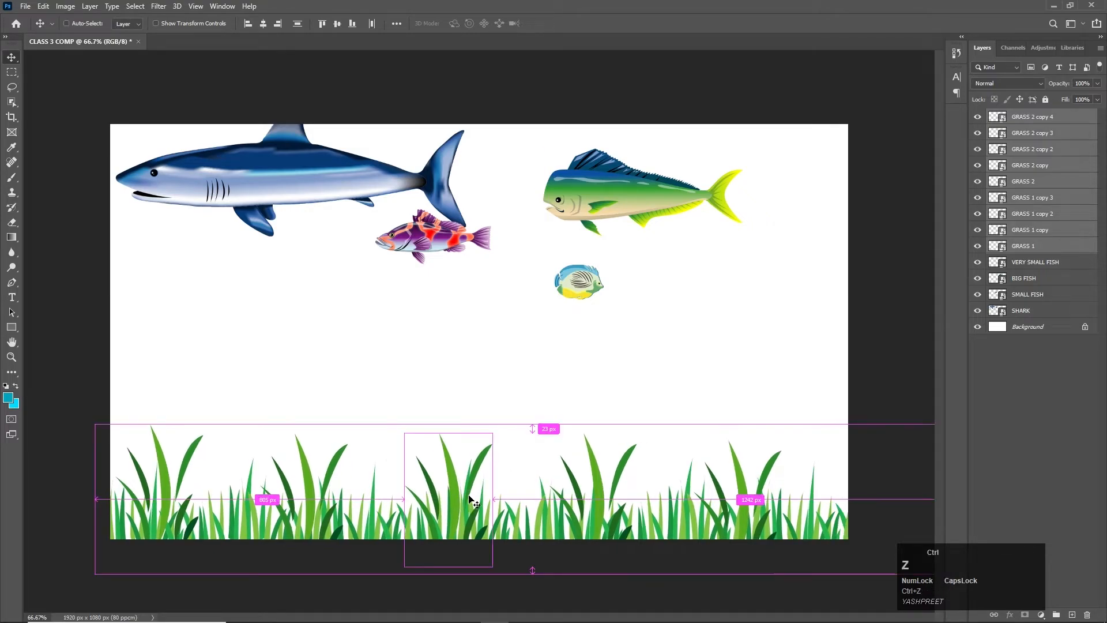
# Step: Shift GRASS 2 and its four copies together slightly to the right along the grass row
pyautogui.click(1045, 167)
pyautogui.click(1052, 307)
pyautogui.click(1065, 361)
pyautogui.click(1042, 184)
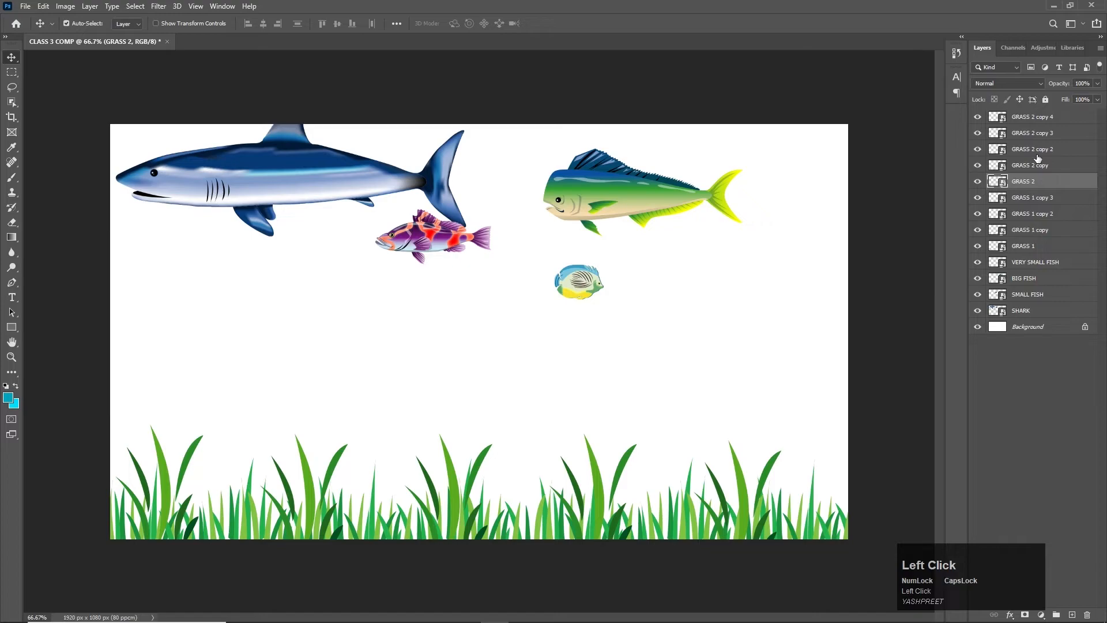
pyautogui.keyDown('shift'); pyautogui.click(1039, 119); pyautogui.keyUp('shift')
pyautogui.moveTo(449, 470); pyautogui.dragTo(472, 470)
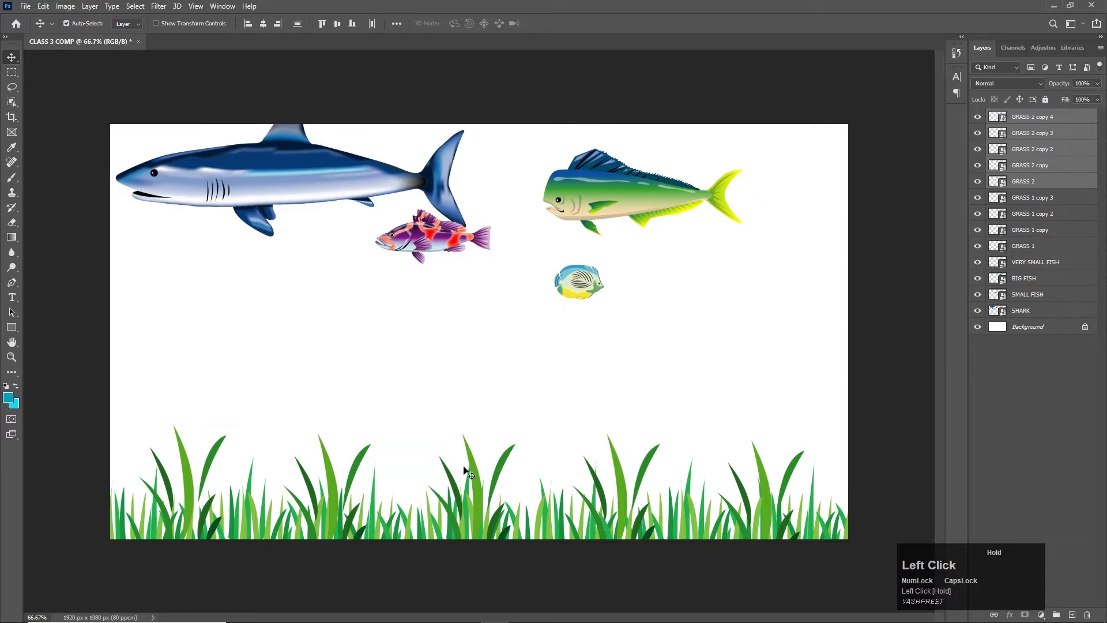
pyautogui.click(61, 380)
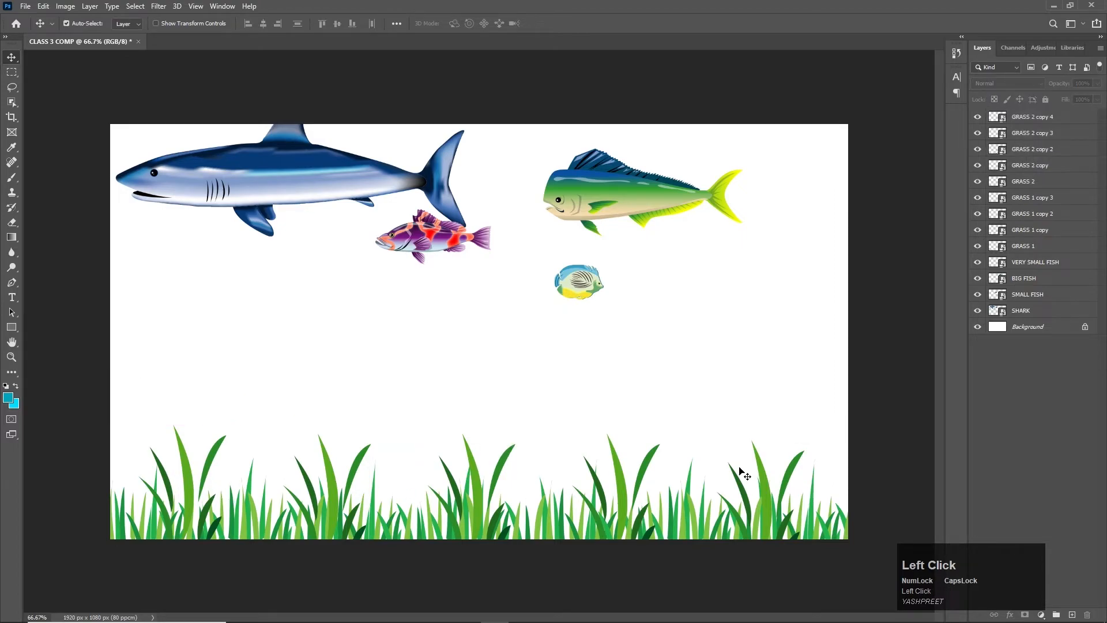
# Step: Copy the thin-bladed grass tuft from the Illustrator artboard and paste it into the Photoshop composition as a Smart Object
pyautogui.hotkey('alt', 'Tab')
pyautogui.click(690, 416)
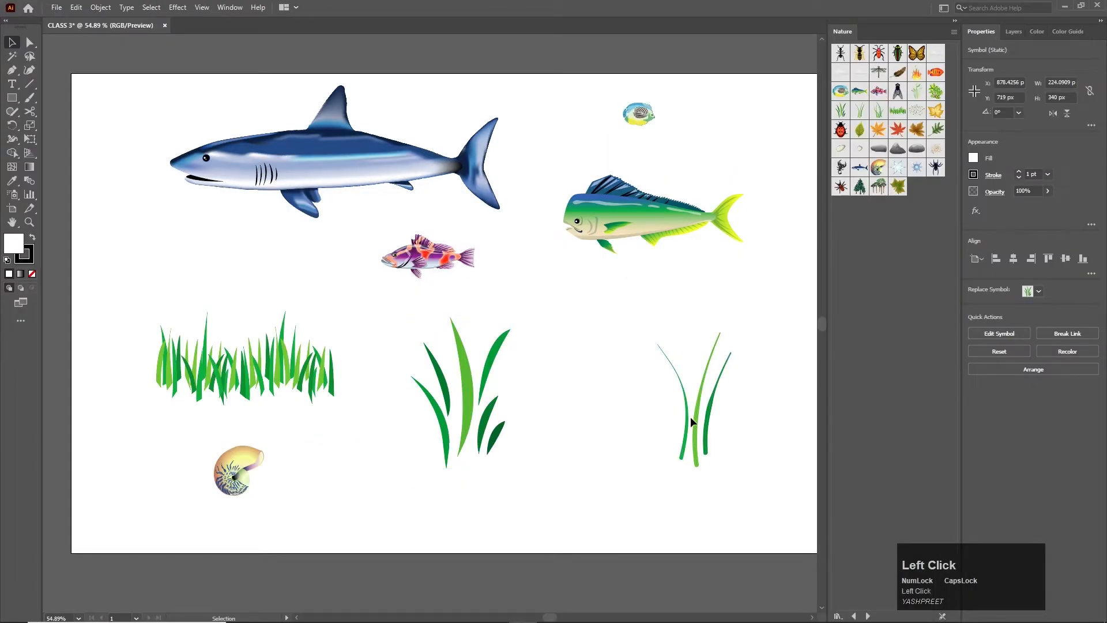
pyautogui.moveTo(692, 416); pyautogui.dragTo(766, 466)
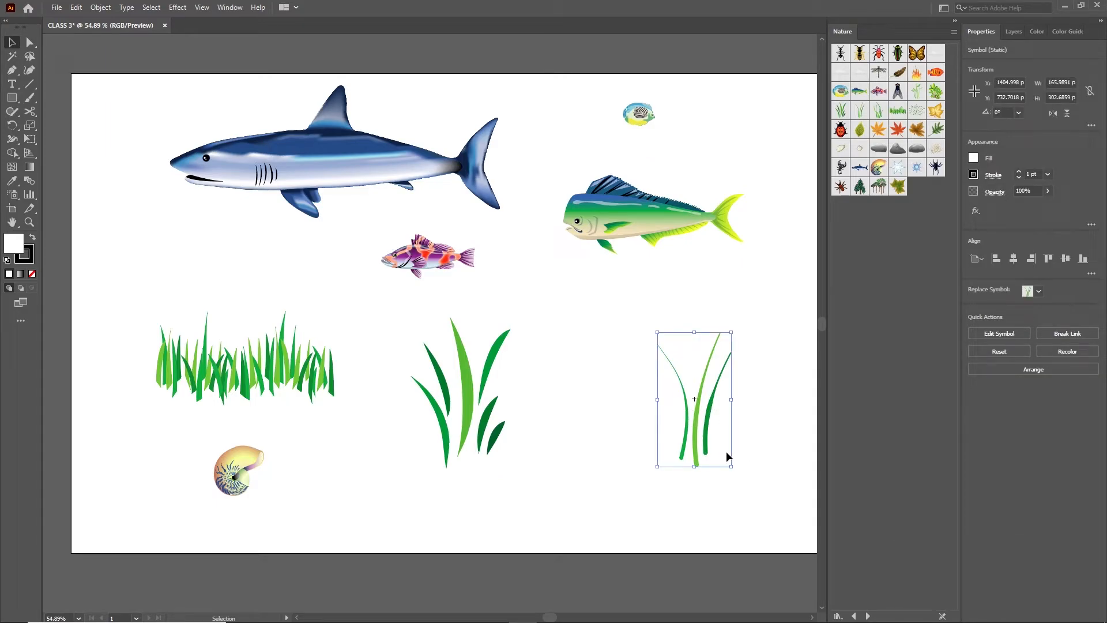
pyautogui.hotkey('ctrl', 'c')
pyautogui.hotkey('alt', 'Tab')
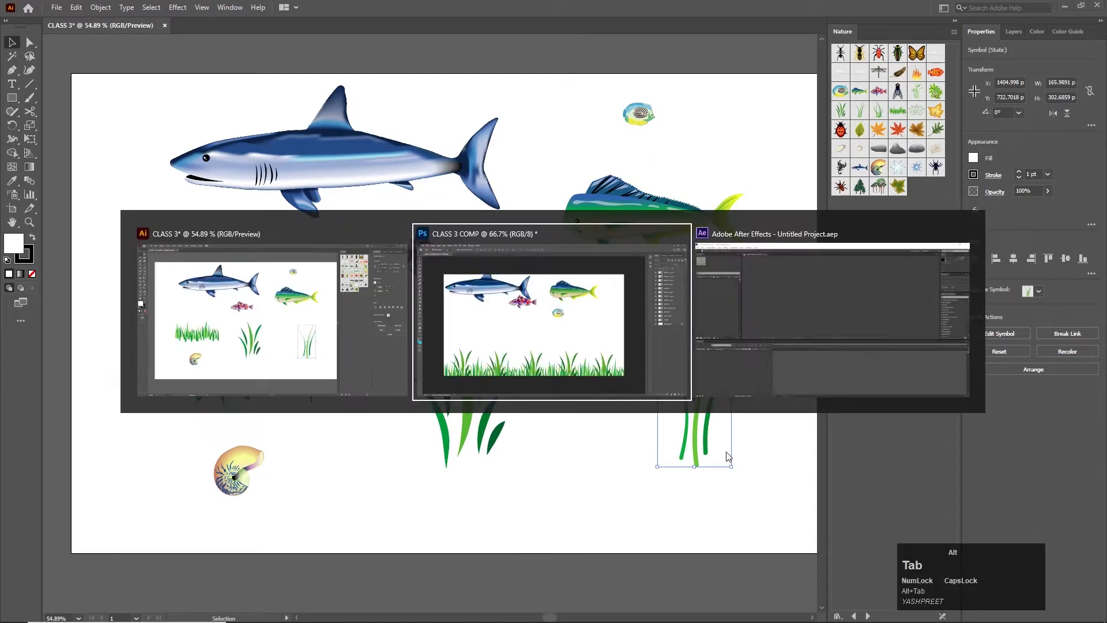
pyautogui.click(418, 385)
pyautogui.hotkey('ctrl', 'v')
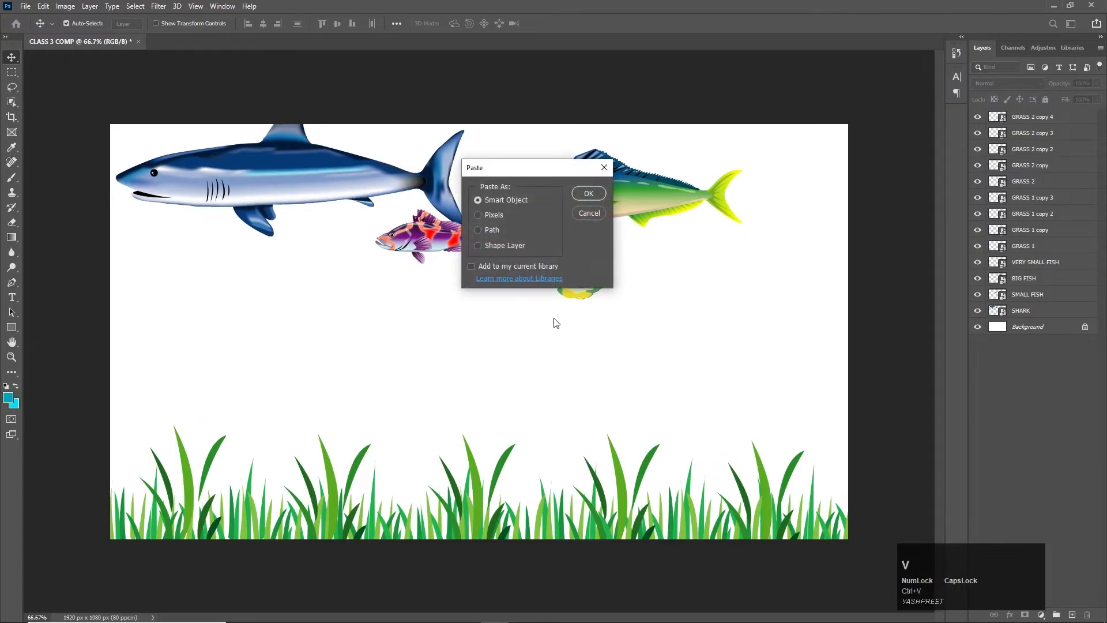
pyautogui.click(589, 194)
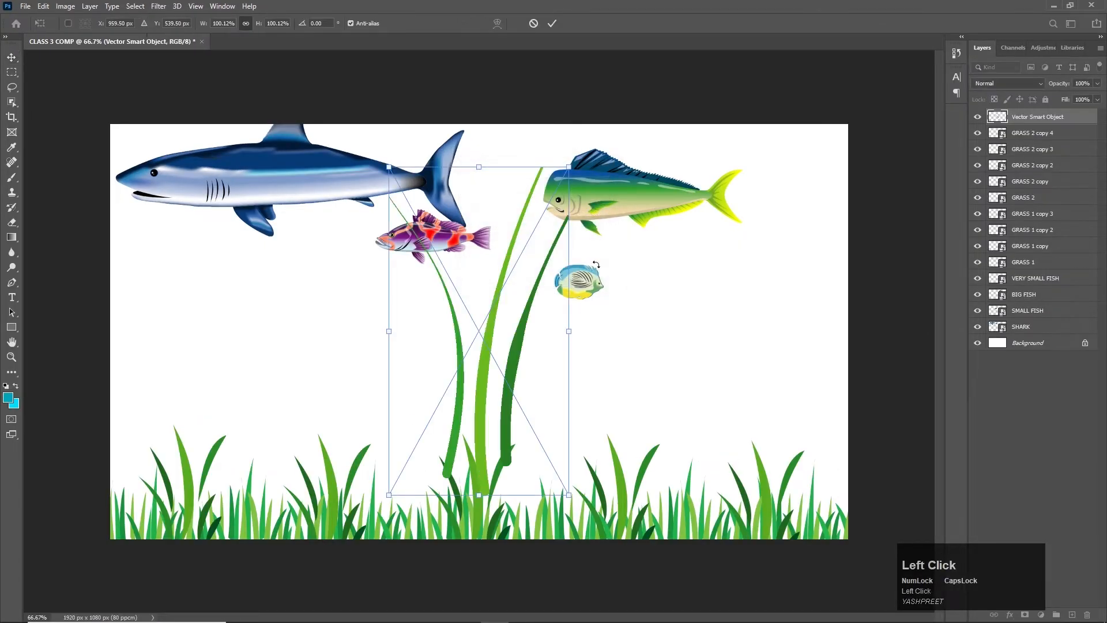
# Step: Rename the thin-bladed tuft's layer as GRASS 3
pyautogui.doubleClick(1055, 118)
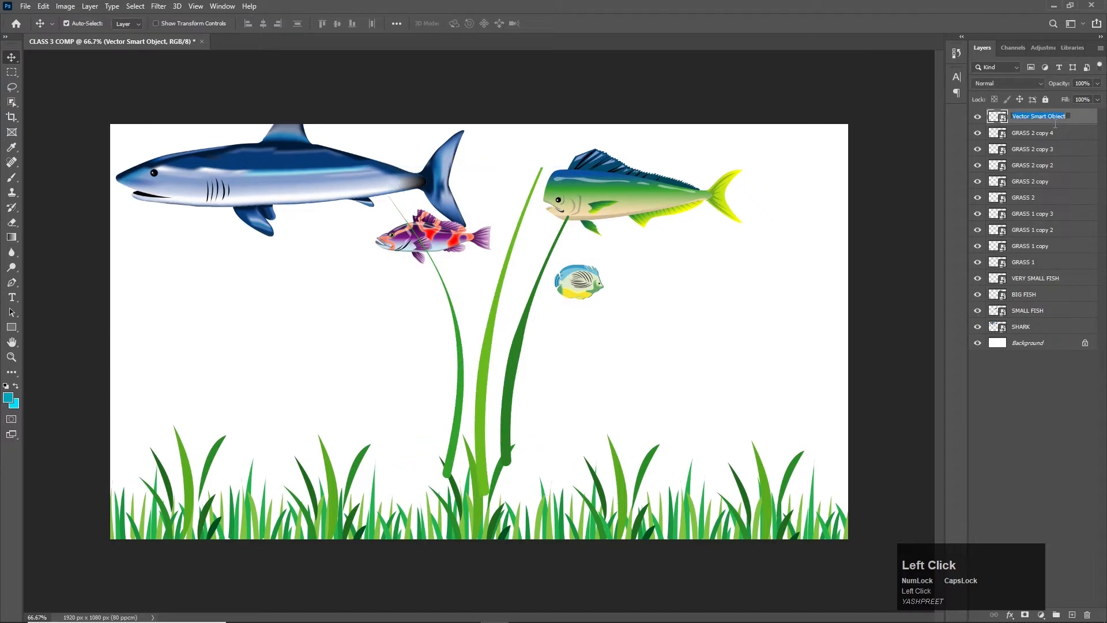
pyautogui.write('GRASS 3')
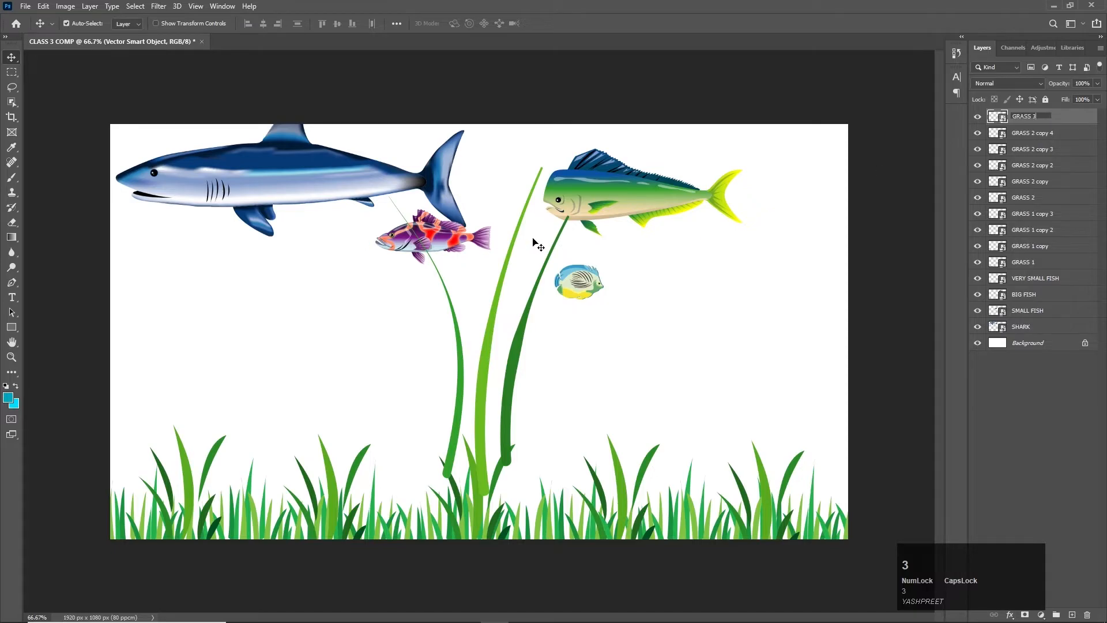
pyautogui.click(485, 381)
# Step: Scale GRASS 3 to about 43% and place it on the lower edge between the first two broad-bladed tufts
pyautogui.hotkey('ctrl', 't')
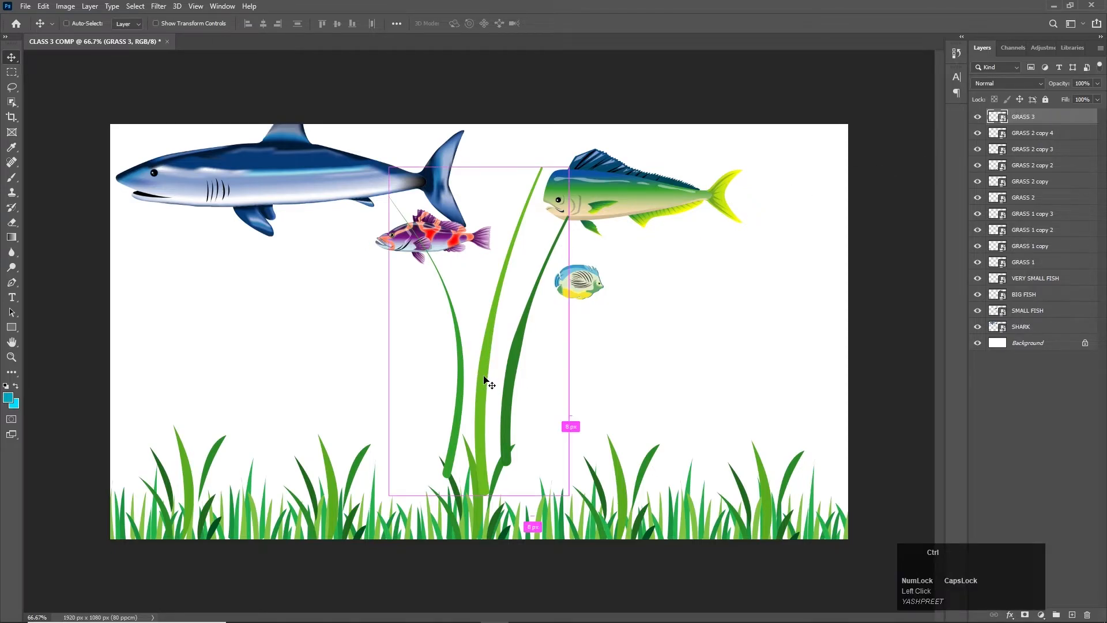
pyautogui.moveTo(570, 168); pyautogui.dragTo(465, 356)
pyautogui.moveTo(406, 467); pyautogui.dragTo(288, 505)
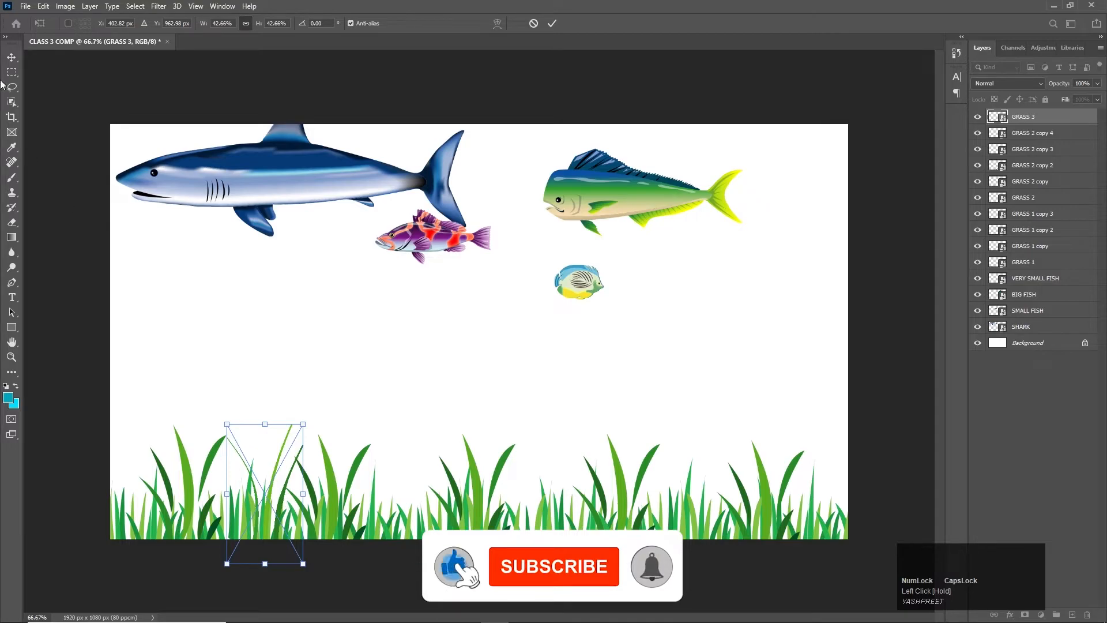
pyautogui.click(11, 60)
# Step: Duplicate GRASS 3 three times to the right between the broad-bladed tufts and once to the canvas's left edge
pyautogui.moveTo(272, 502); pyautogui.dragTo(419, 498)
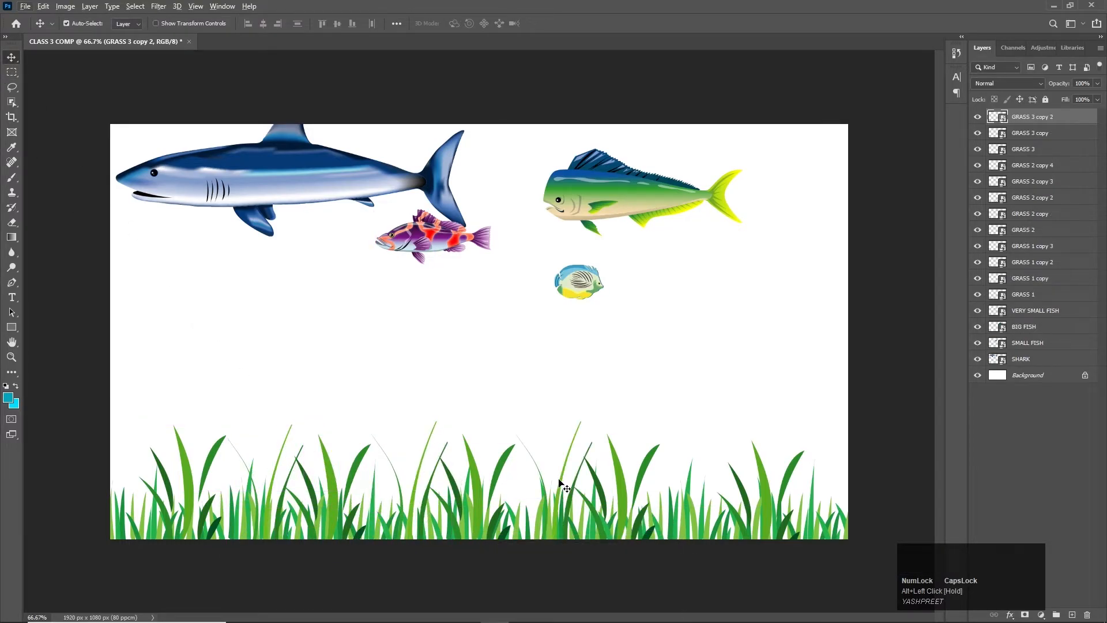
pyautogui.moveTo(558, 486)
pyautogui.mouseDown()
pyautogui.moveTo(714, 494)
pyautogui.moveTo(567, 486)
pyautogui.mouseUp()
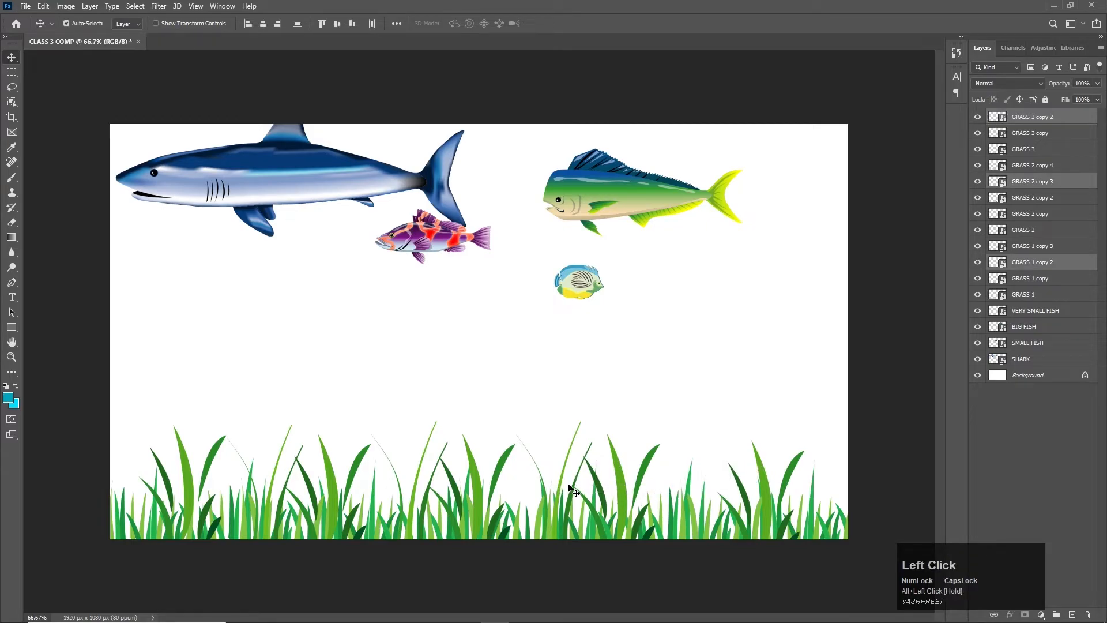
pyautogui.click(580, 355)
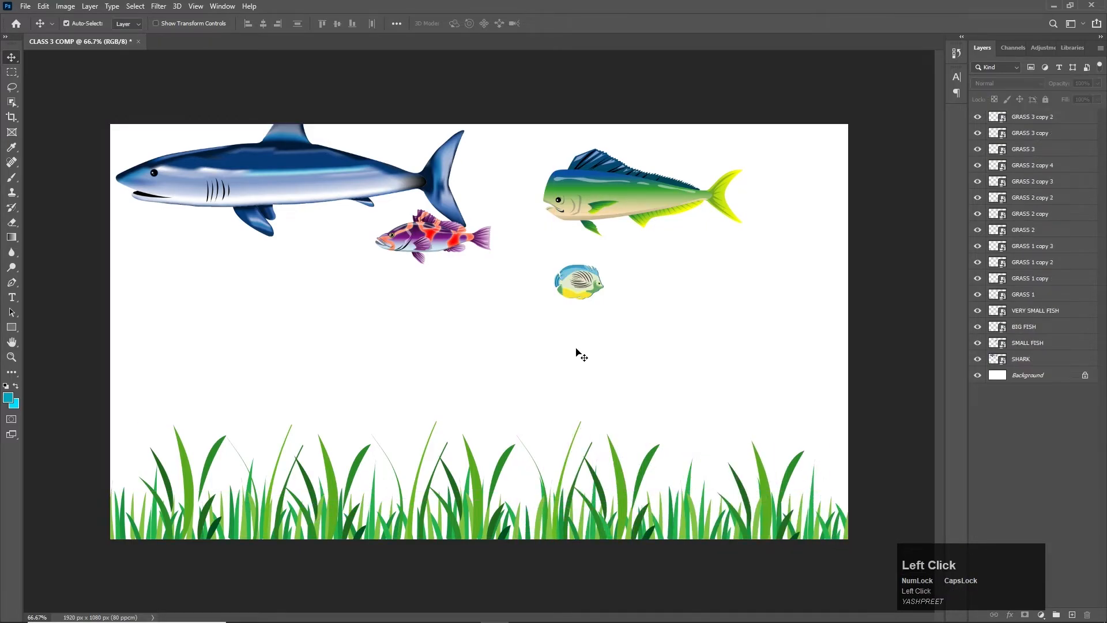
pyautogui.click(561, 494)
pyautogui.moveTo(561, 494); pyautogui.dragTo(702, 491)
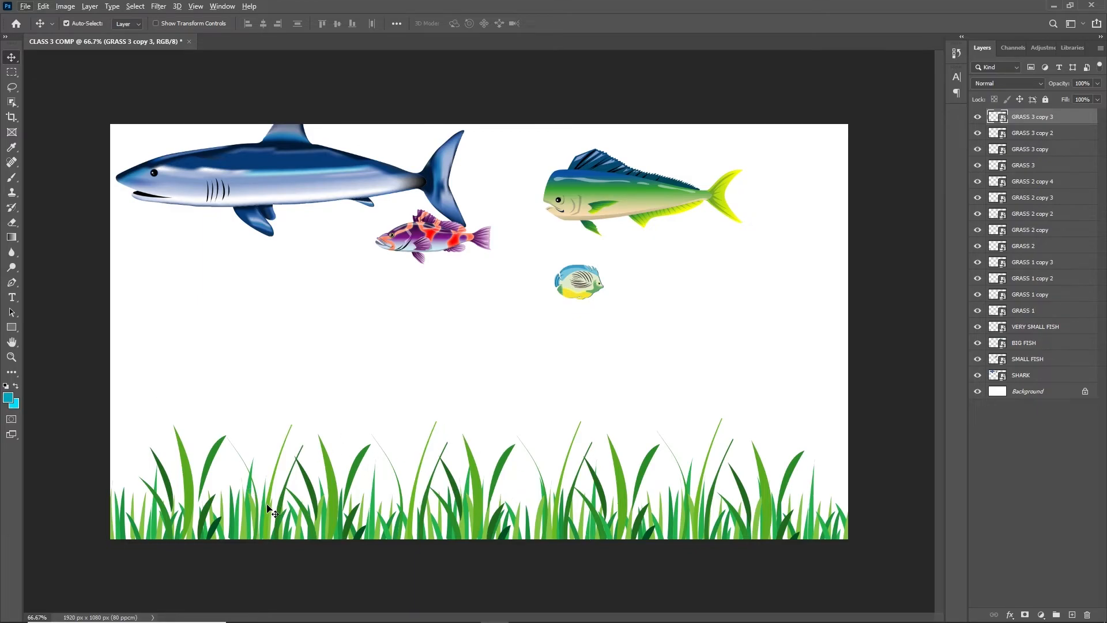
pyautogui.press('alt')
pyautogui.moveTo(270, 499); pyautogui.dragTo(120, 500)
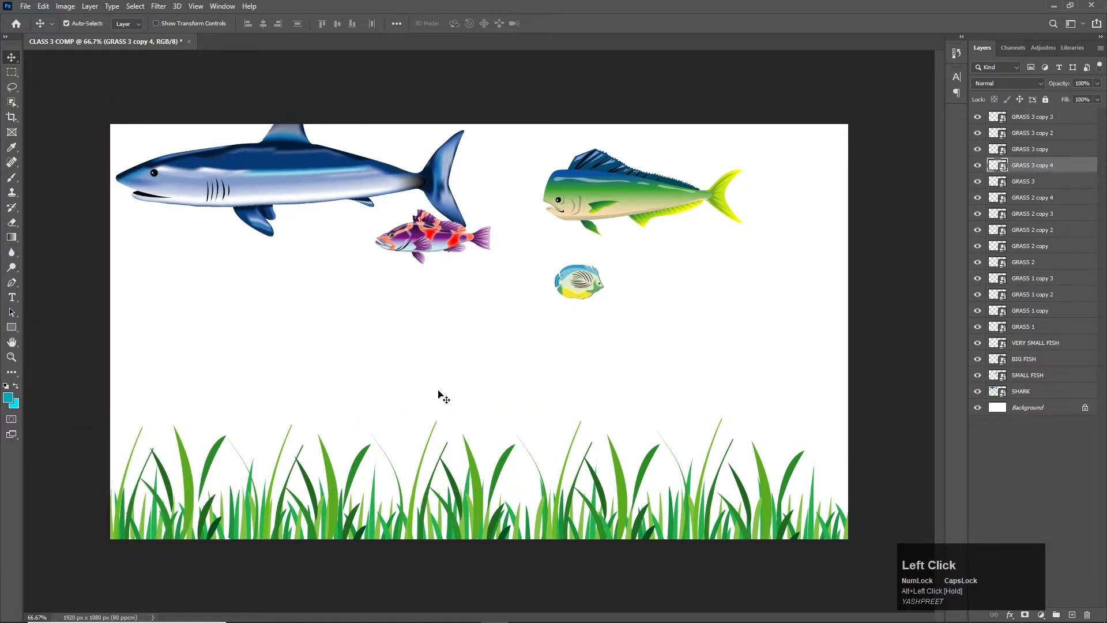
pyautogui.press('alt')
pyautogui.moveTo(703, 508); pyautogui.dragTo(786, 507)
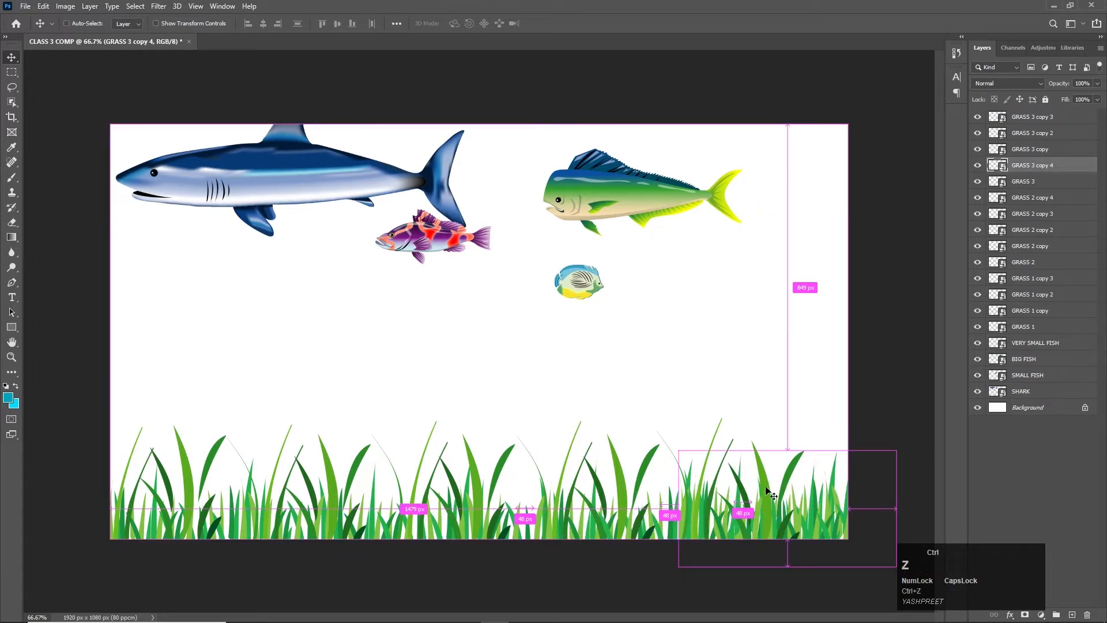
pyautogui.hotkey('ctrl', 'z')
pyautogui.press('alt')
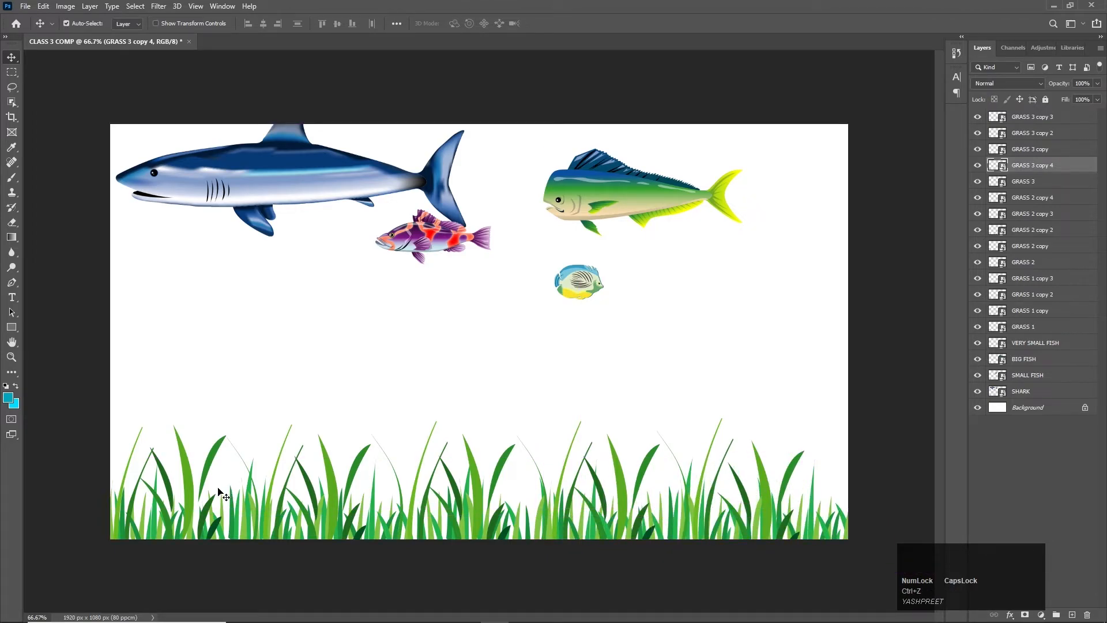
# Step: Duplicate the rightmost thin-bladed tuft (GRASS 3 copy 3) to the canvas's right edge
pyautogui.click(721, 437)
pyautogui.press('alt')
pyautogui.moveTo(702, 501); pyautogui.dragTo(731, 478)
pyautogui.click(709, 455)
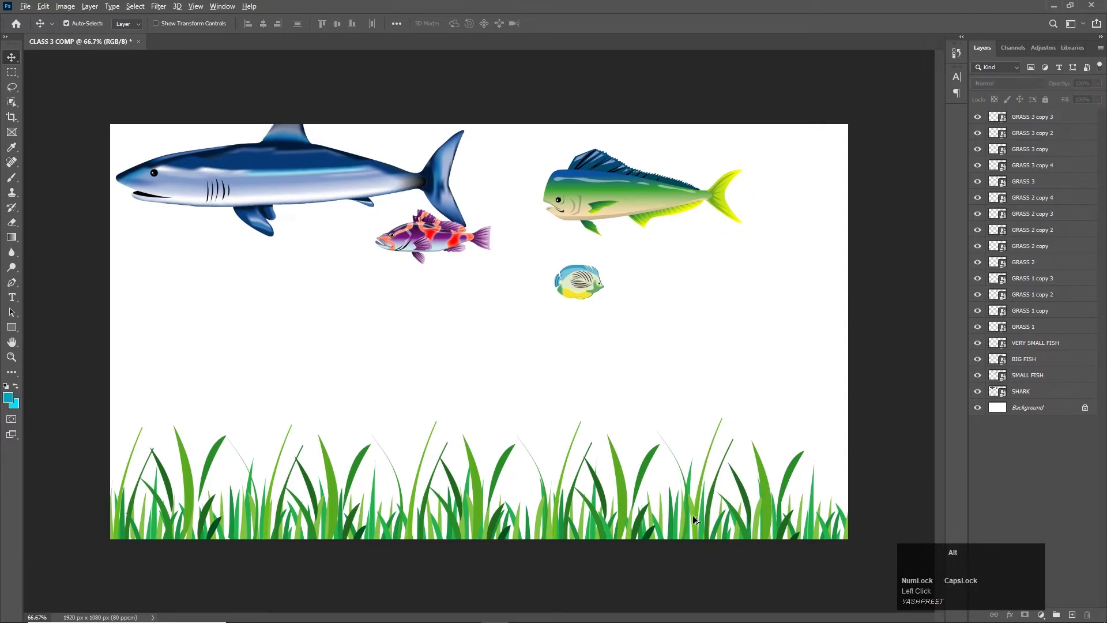
pyautogui.click(709, 460)
pyautogui.press('alt')
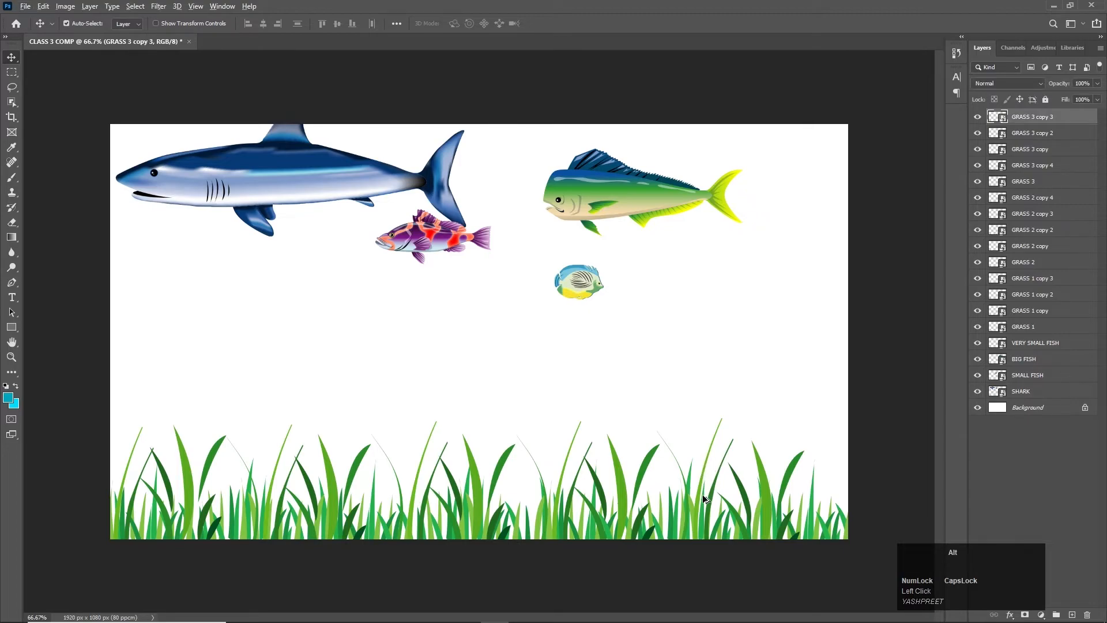
pyautogui.moveTo(703, 508); pyautogui.dragTo(843, 508)
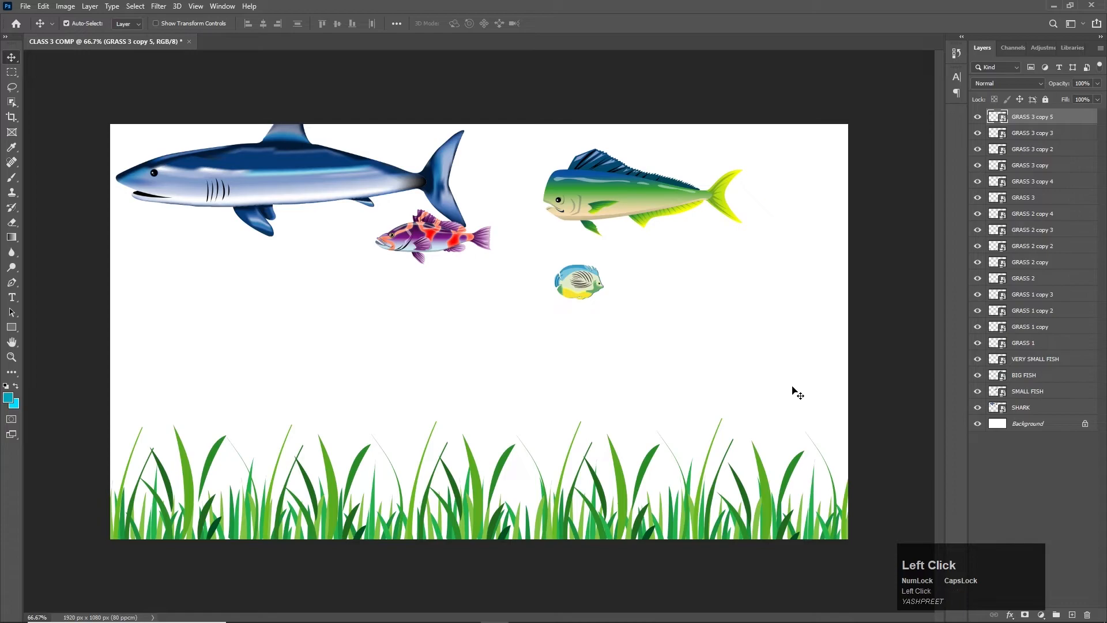
pyautogui.click(790, 391)
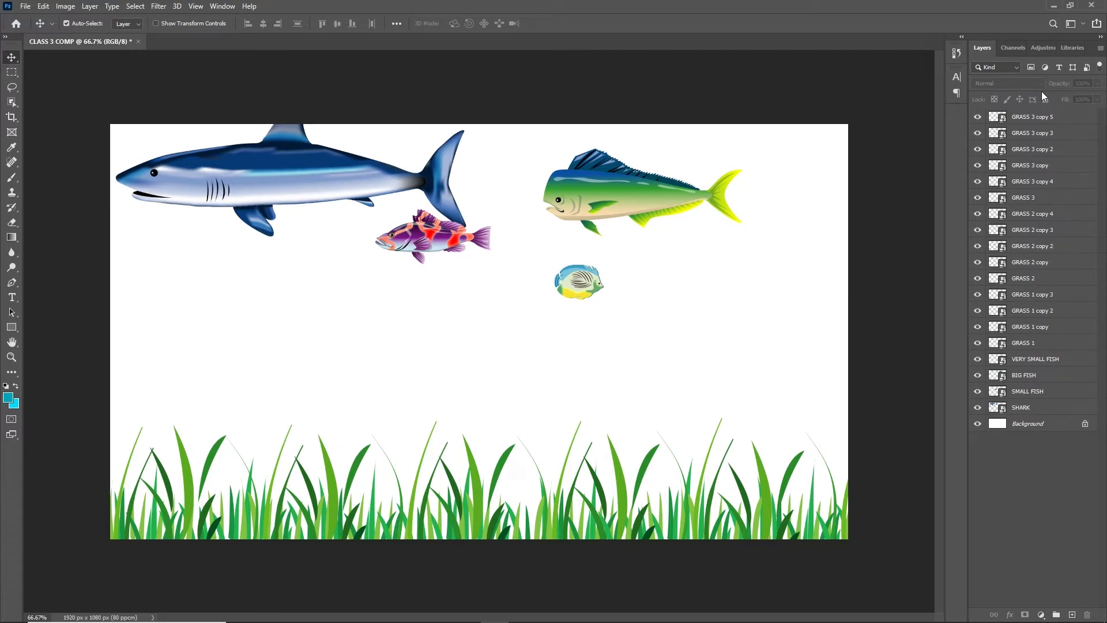
# Step: Move the leftmost broad-bladed tuft above the grass row and undo that move
pyautogui.moveTo(191, 476); pyautogui.dragTo(222, 342)
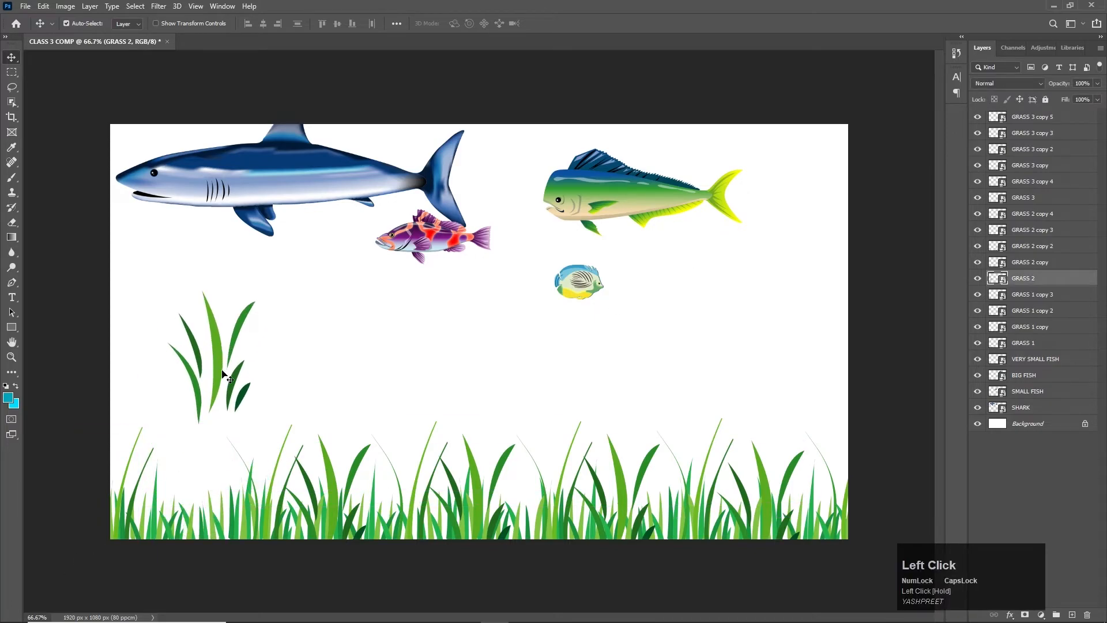
pyautogui.hotkey('ctrl', 'z')
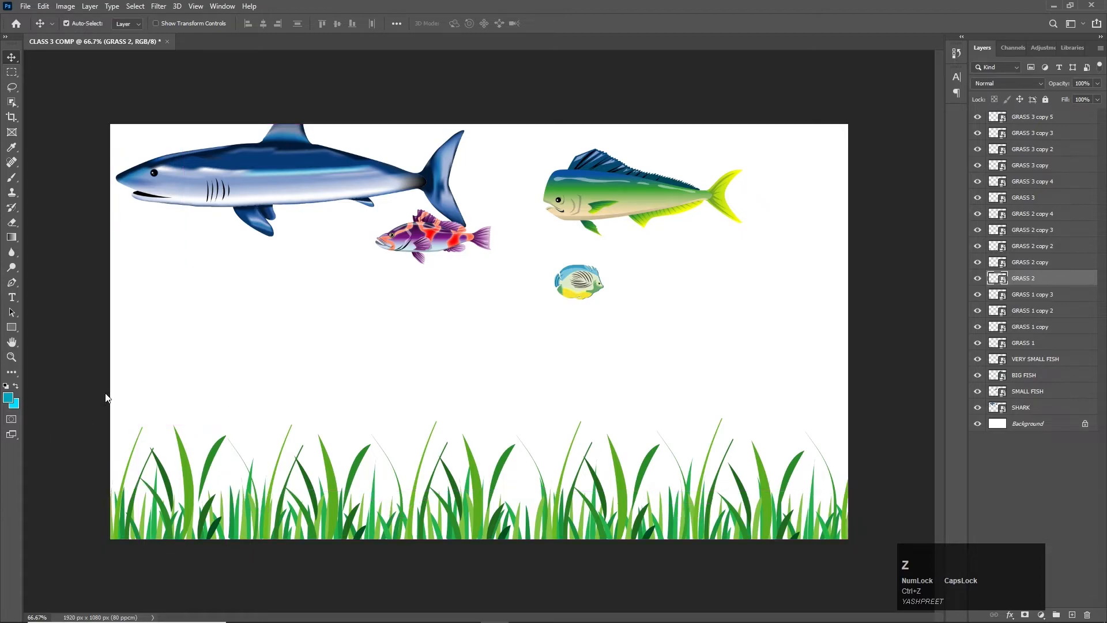
pyautogui.click(317, 587)
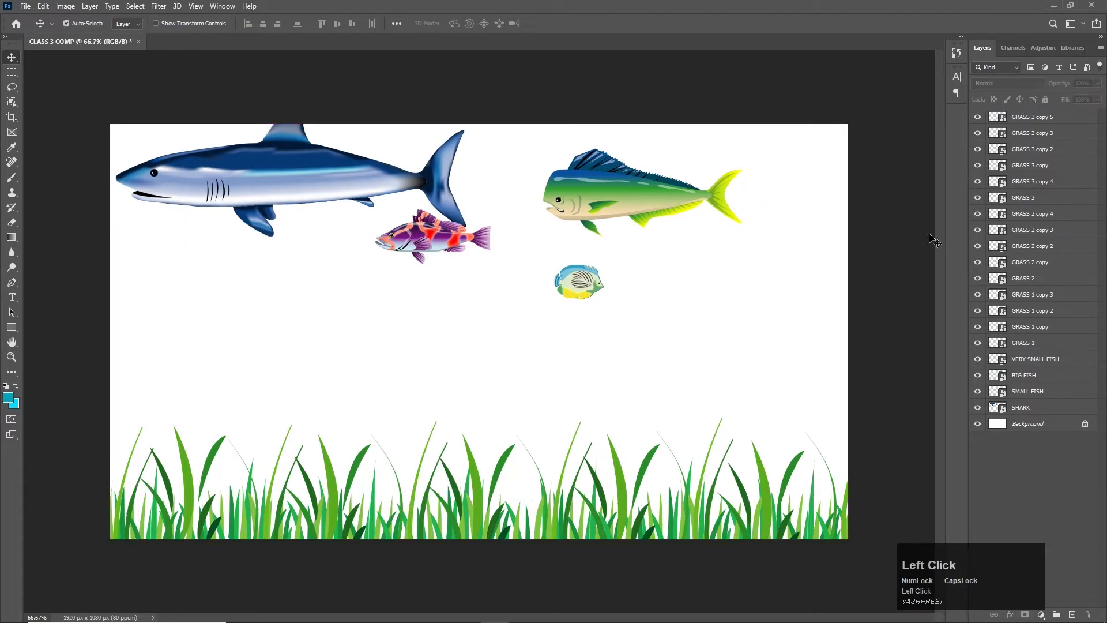
# Step: Merge all the grass layers, from GRASS 3 copy 5 down to GRASS 1, into a single layer
pyautogui.click(1041, 125)
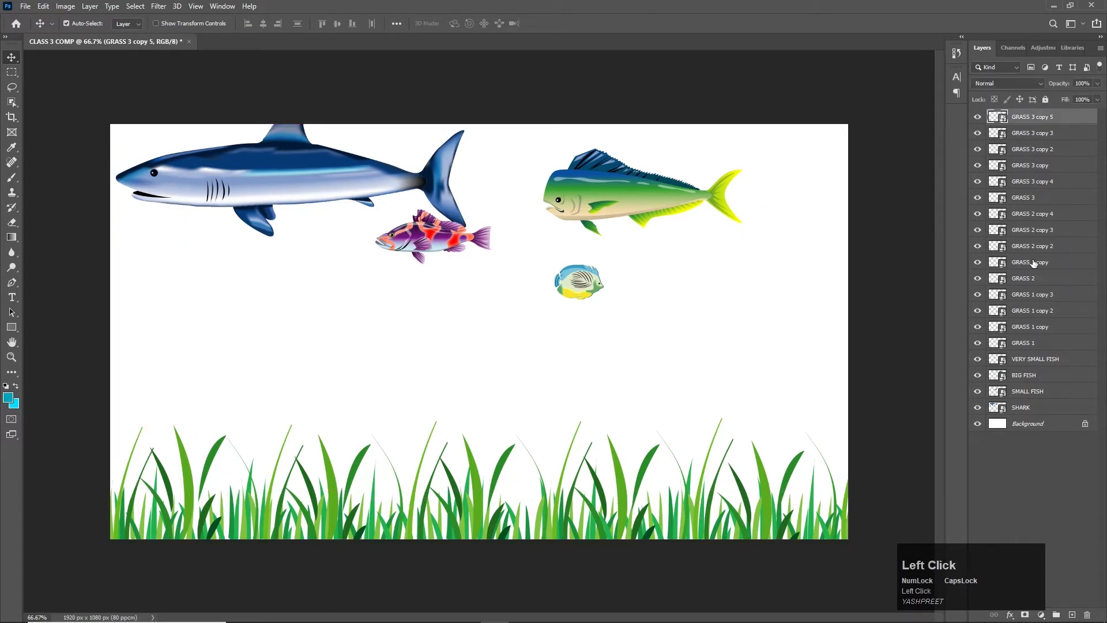
pyautogui.keyDown('shift'); pyautogui.click(1035, 350); pyautogui.keyUp('shift')
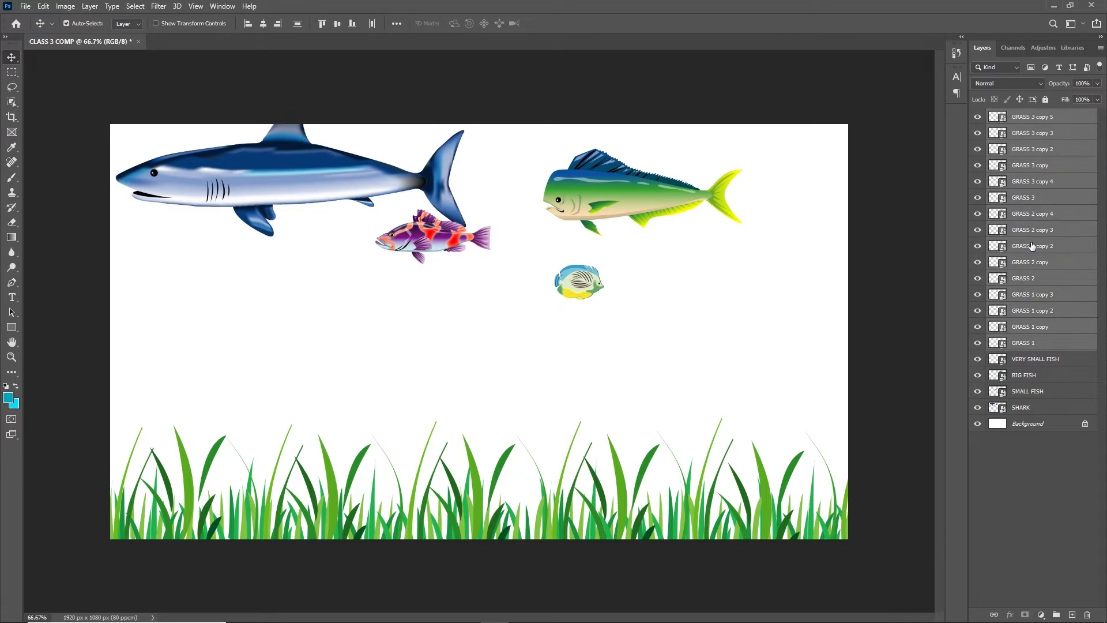
pyautogui.rightClick(1033, 246)
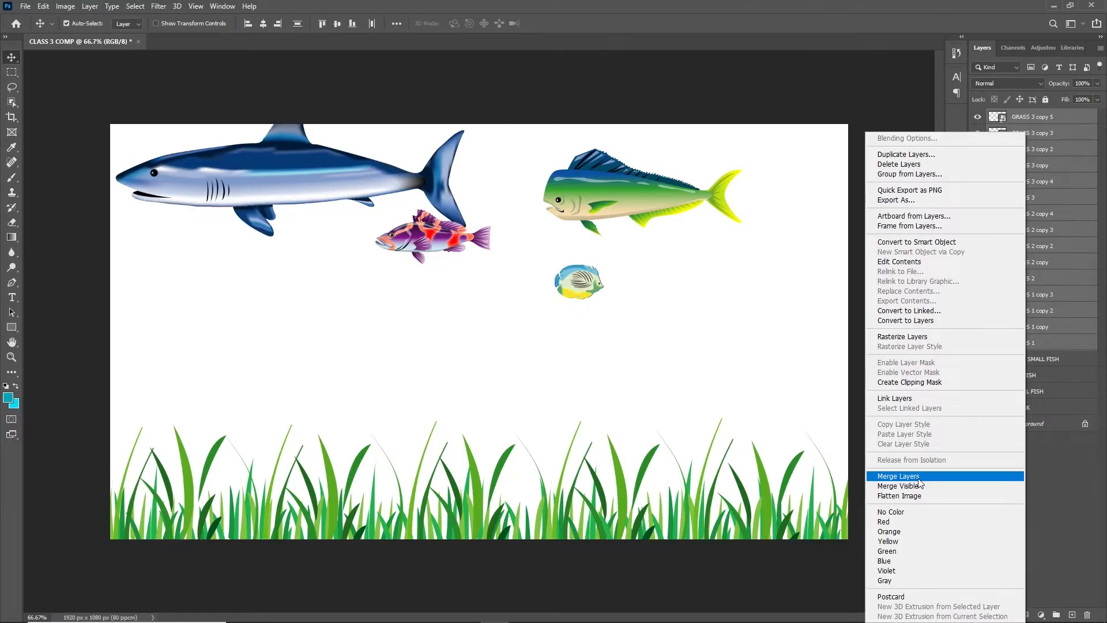
pyautogui.click(674, 300)
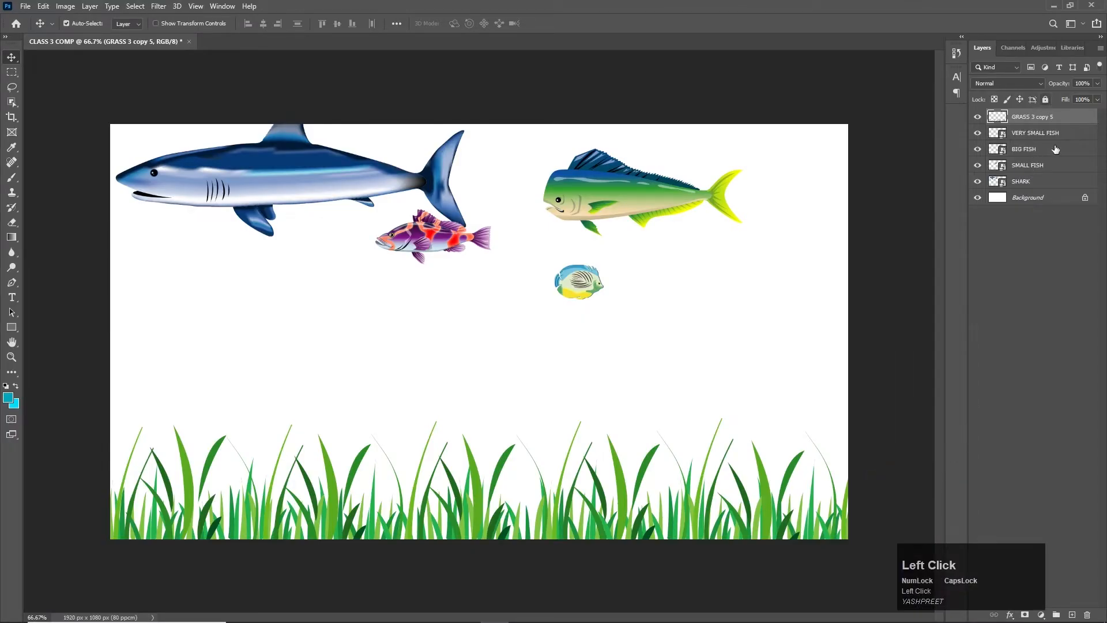
# Step: Rename the merged grass layer as GRASS
pyautogui.click(1055, 322)
pyautogui.doubleClick(1041, 119)
pyautogui.moveTo(1056, 117); pyautogui.dragTo(1039, 131)
pyautogui.press('BackSpace')
pyautogui.click(1034, 267)
# Step: Try moving the whole merged grass strip up and undo that move
pyautogui.moveTo(472, 498); pyautogui.dragTo(515, 435)
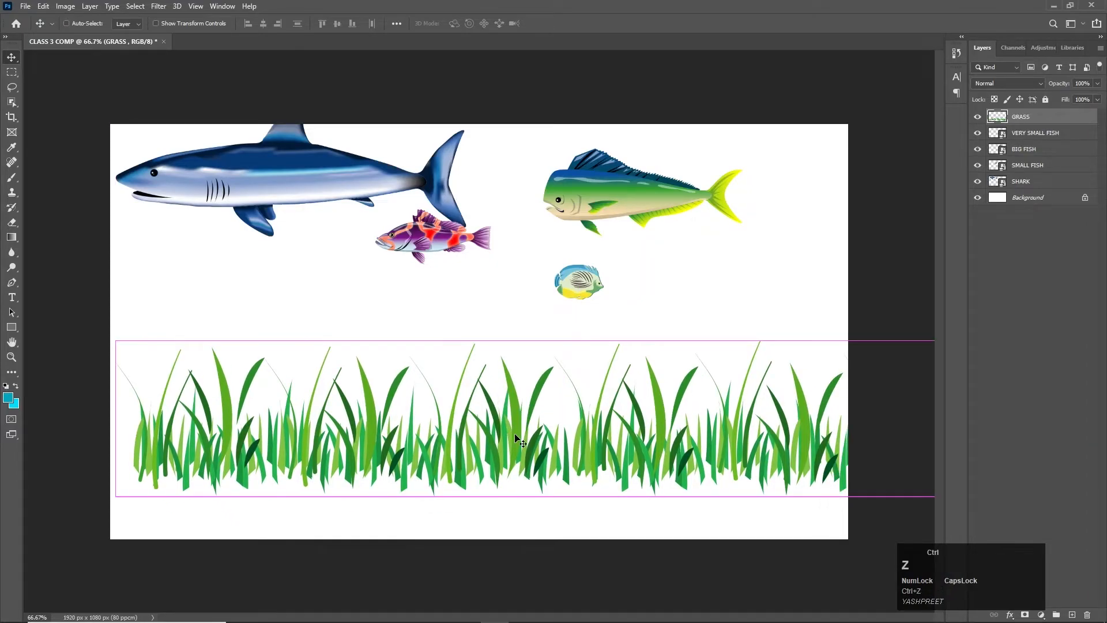
pyautogui.hotkey('ctrl', 'z')
pyautogui.click(372, 372)
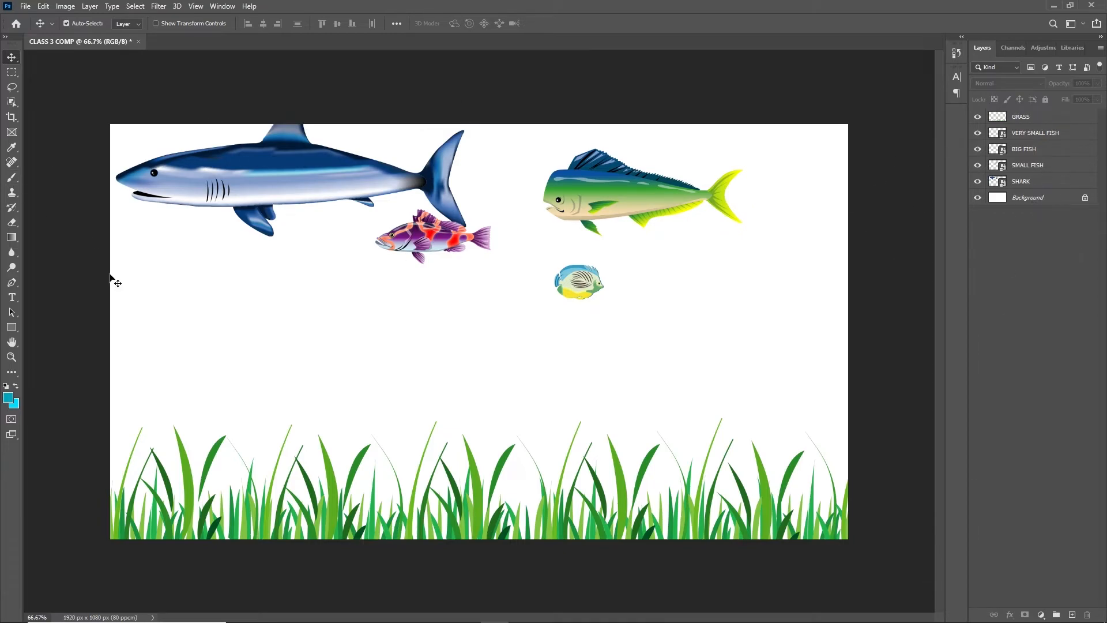
# Step: Move the shark down fully into the canvas and place the small purple fish below its tail
pyautogui.moveTo(291, 202); pyautogui.dragTo(292, 240)
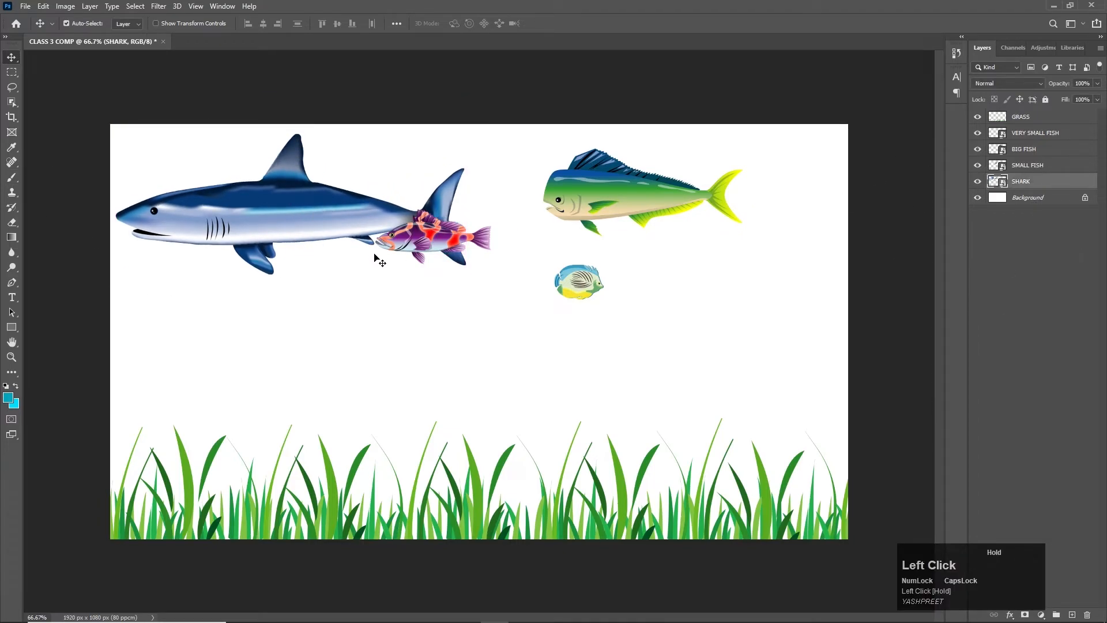
pyautogui.moveTo(431, 254); pyautogui.dragTo(433, 321)
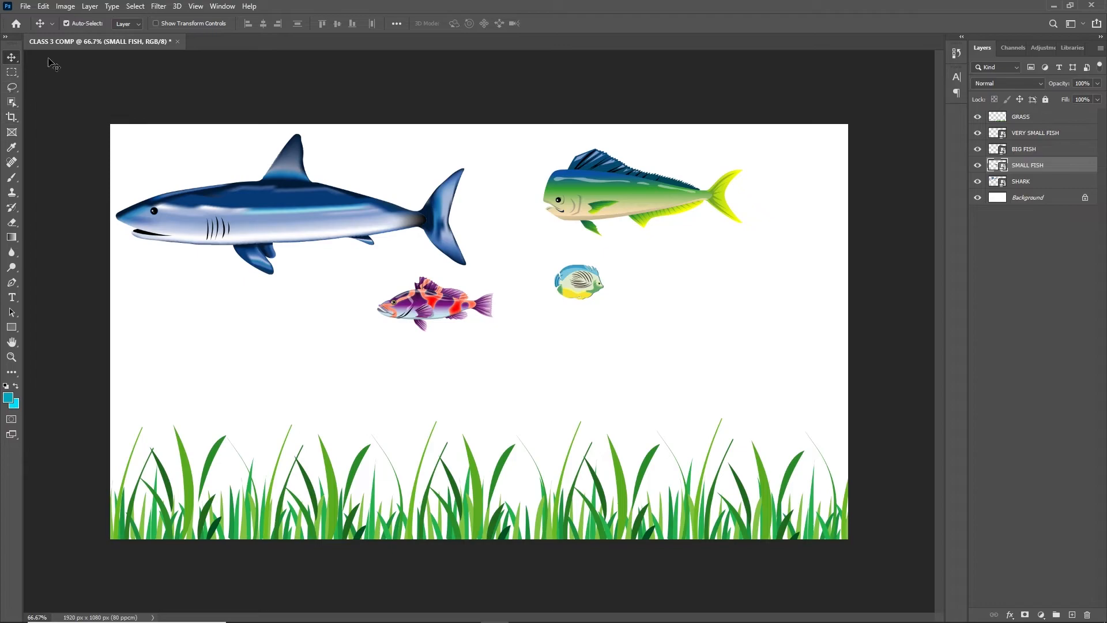
pyautogui.click(11, 72)
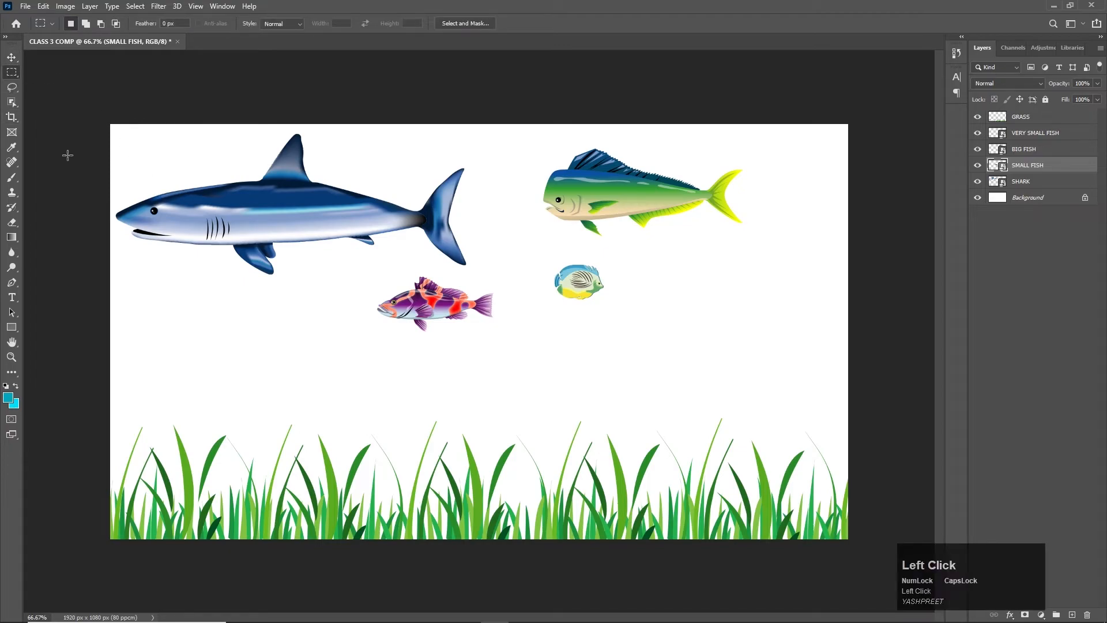
pyautogui.click(12, 58)
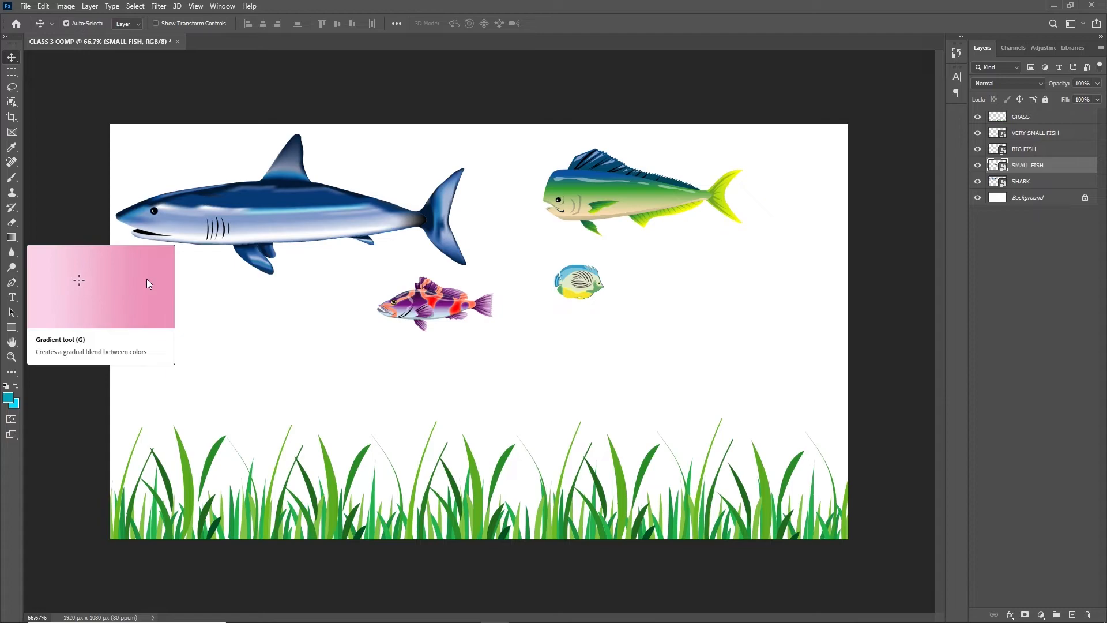
pyautogui.click(87, 446)
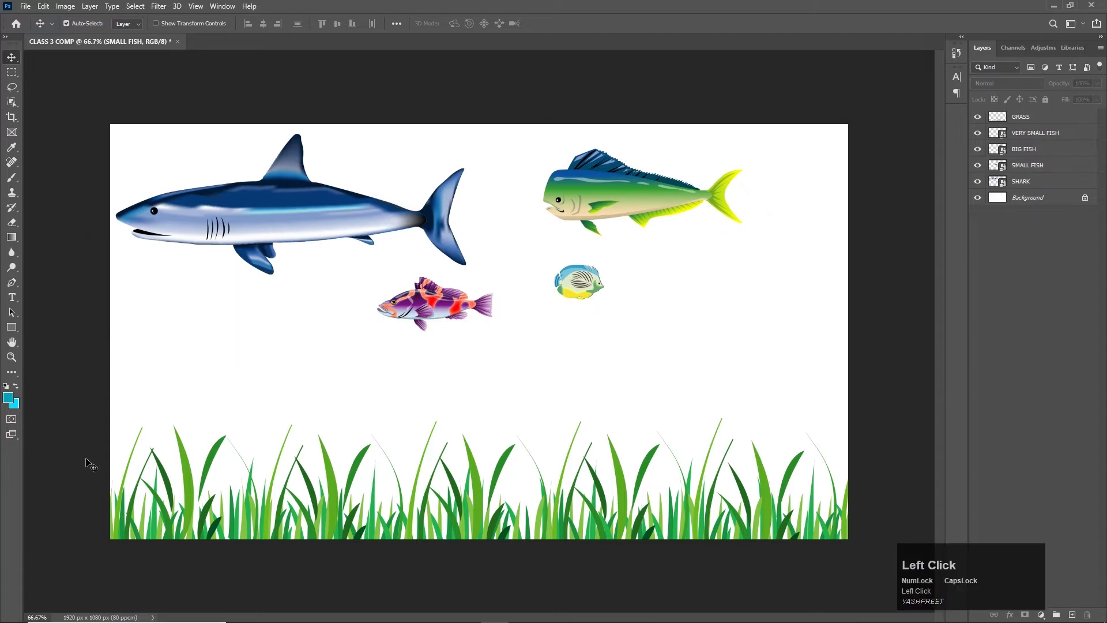
# Step: Inspect the foreground and background colours in the Color Picker, keeping both as they are
pyautogui.click(8, 397)
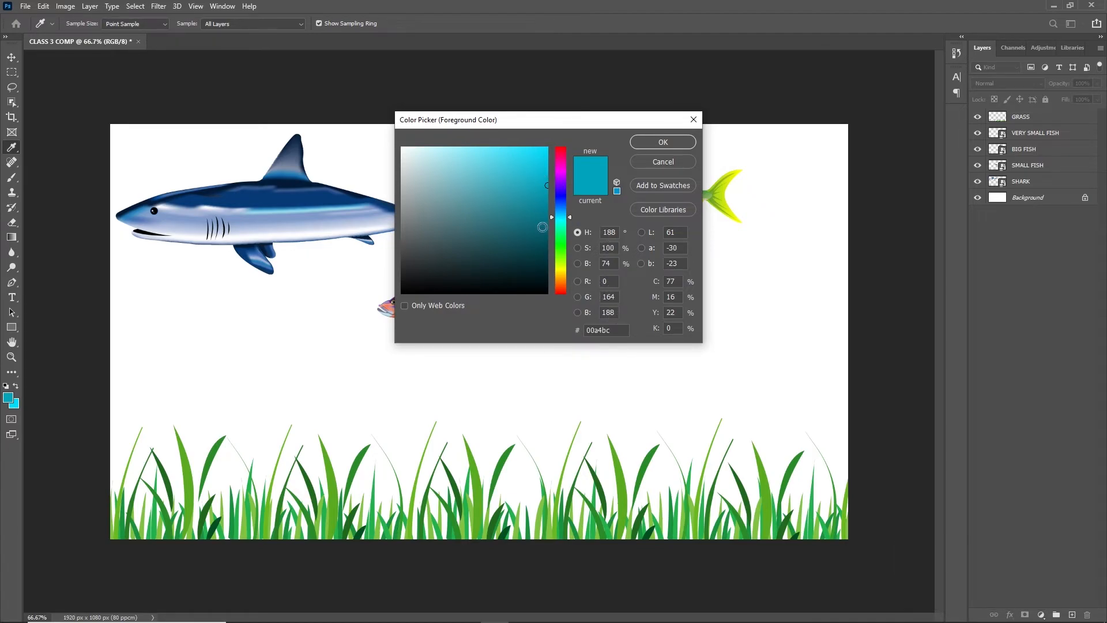
pyautogui.click(678, 147)
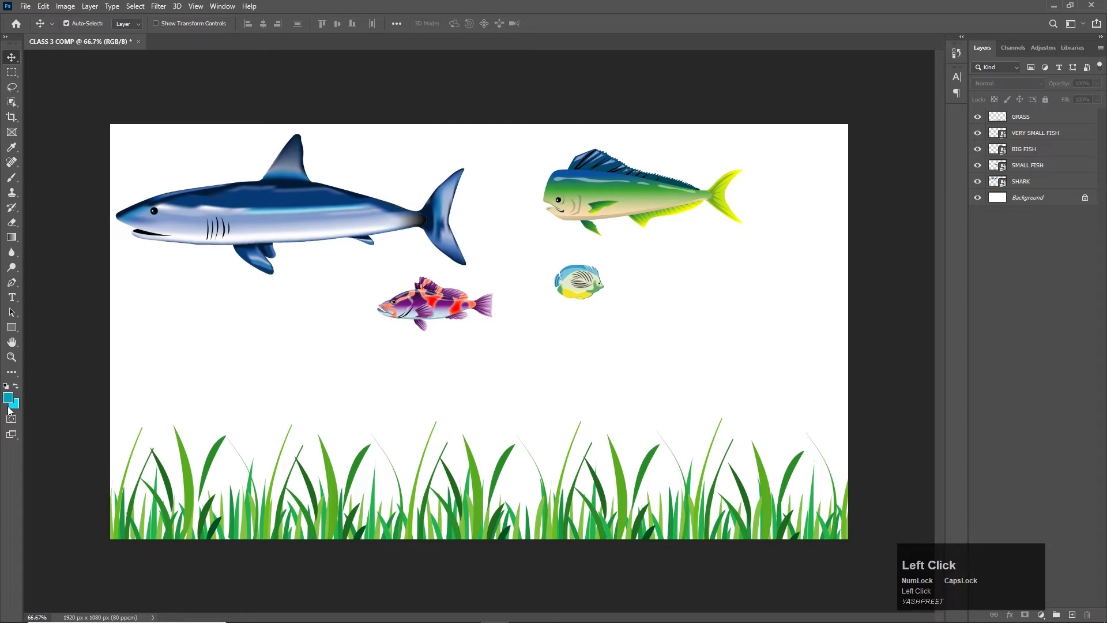
pyautogui.click(11, 406)
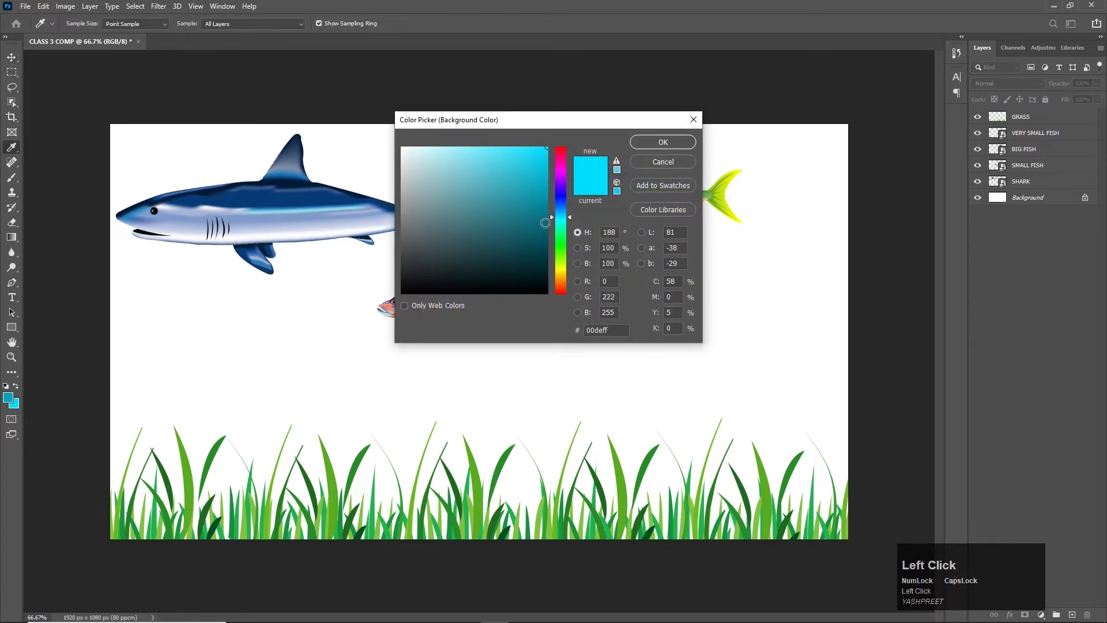
pyautogui.moveTo(551, 225); pyautogui.dragTo(552, 135)
pyautogui.click(657, 163)
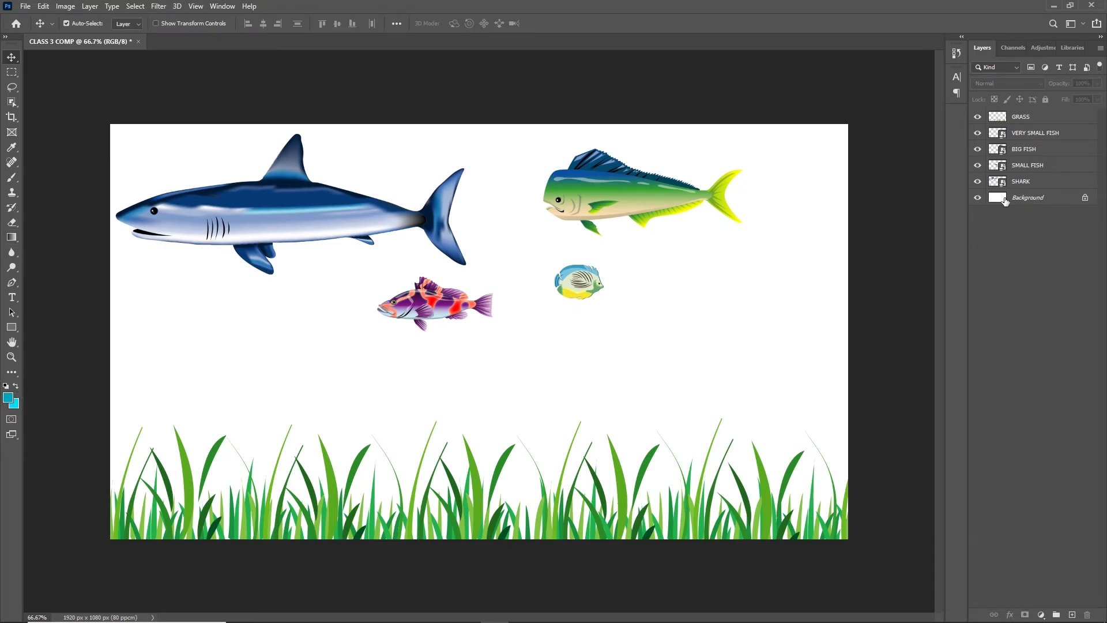
# Step: Convert the locked Background into a regular layer named BACKGROUND
pyautogui.click(1008, 200)
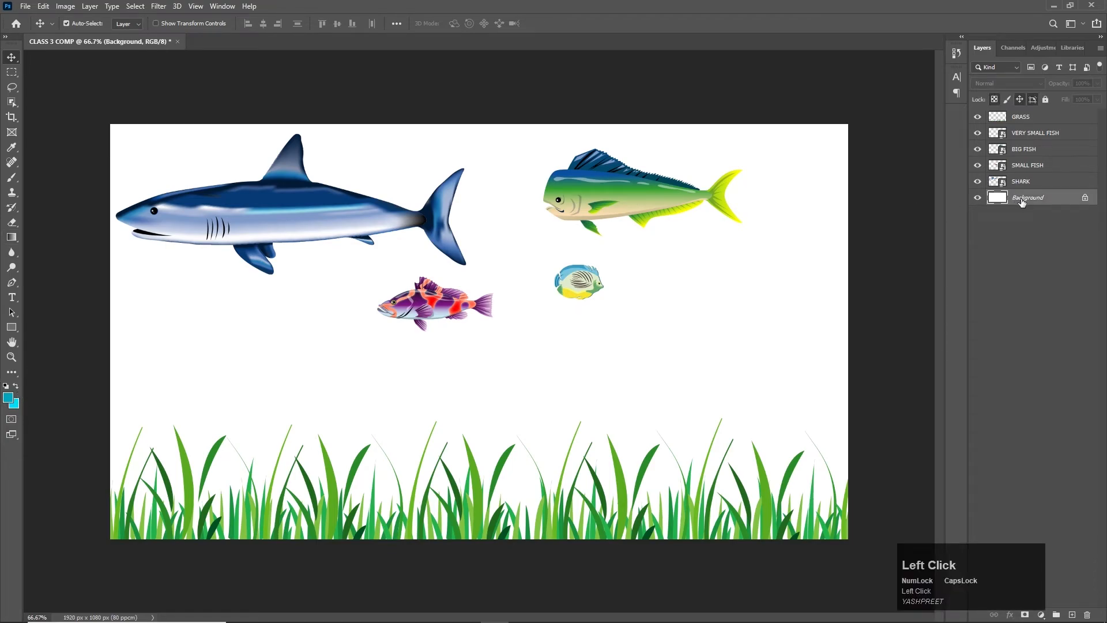
pyautogui.doubleClick(1068, 202)
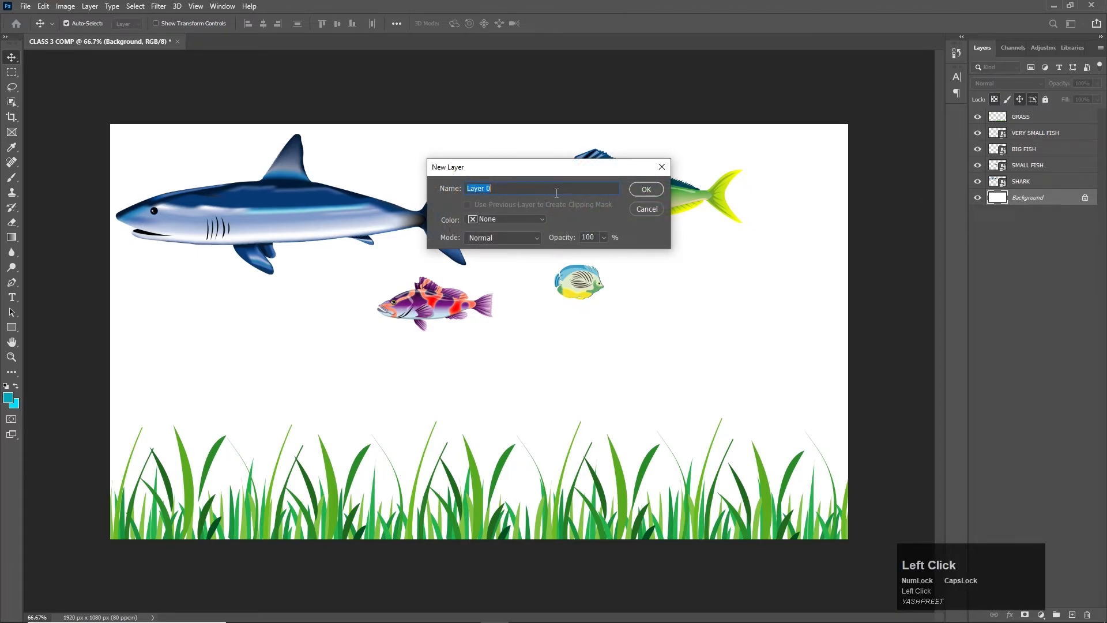
pyautogui.write('b')
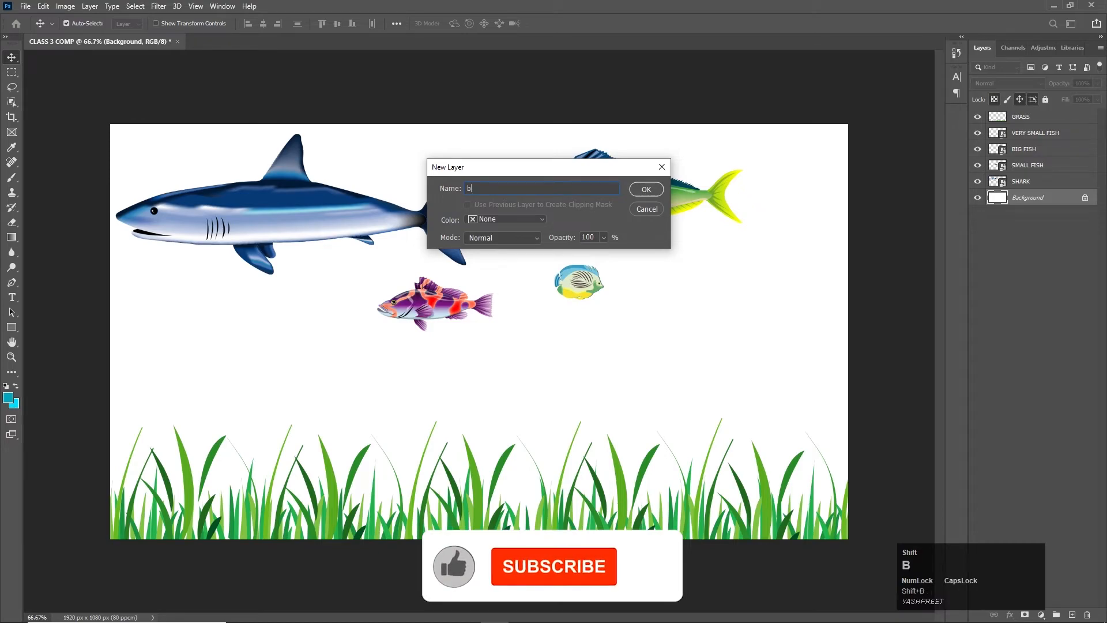
pyautogui.write('ACK')
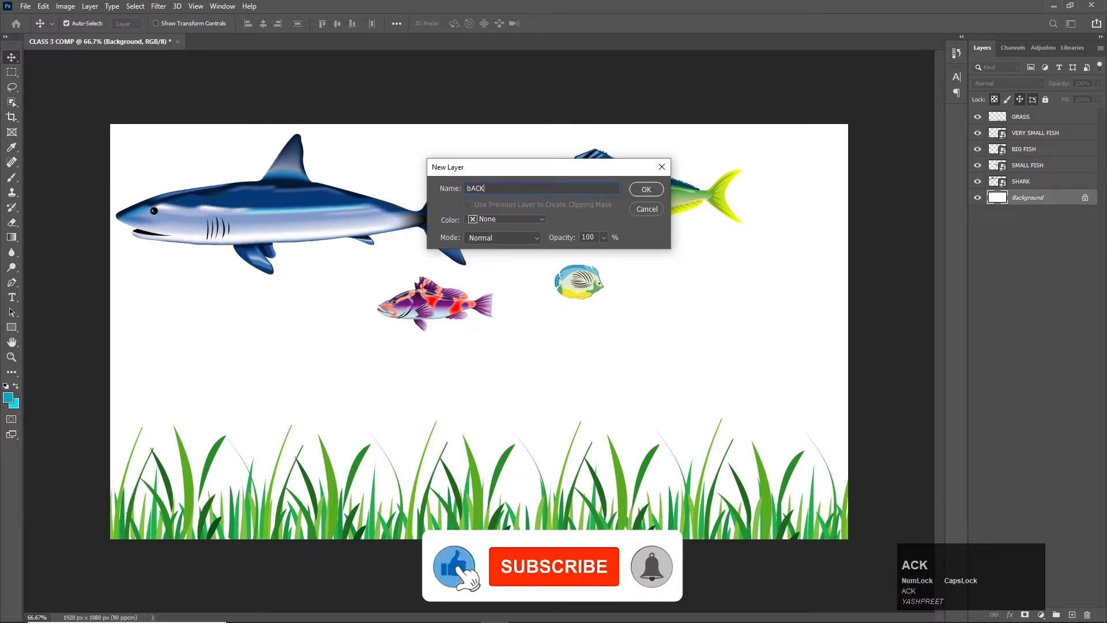
pyautogui.write('GROUND')
pyautogui.press('Home')
pyautogui.press('Delete')
pyautogui.write('B')
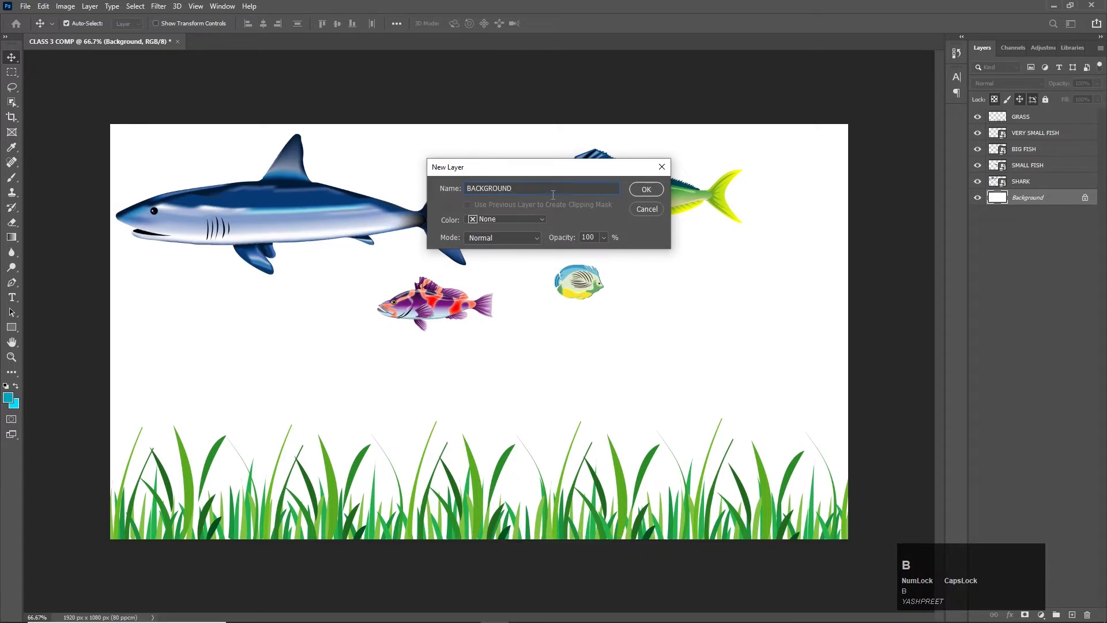
pyautogui.click(657, 194)
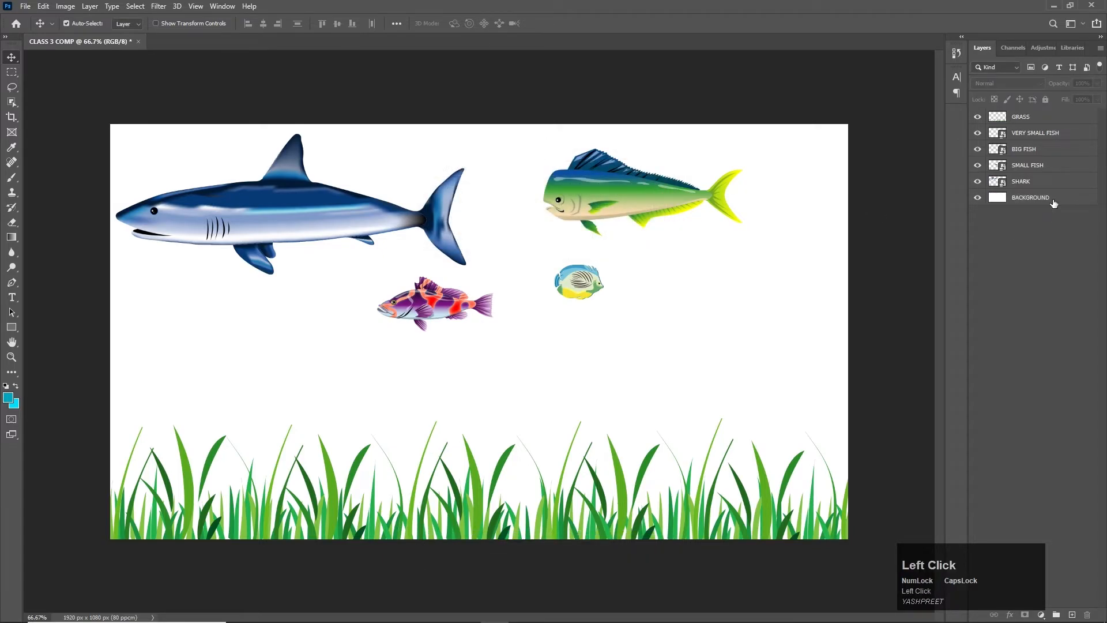
# Step: Fill the BACKGROUND layer with a vertical linear gradient, ending with bright cyan at the top and darker teal at the bottom
pyautogui.click(13, 239)
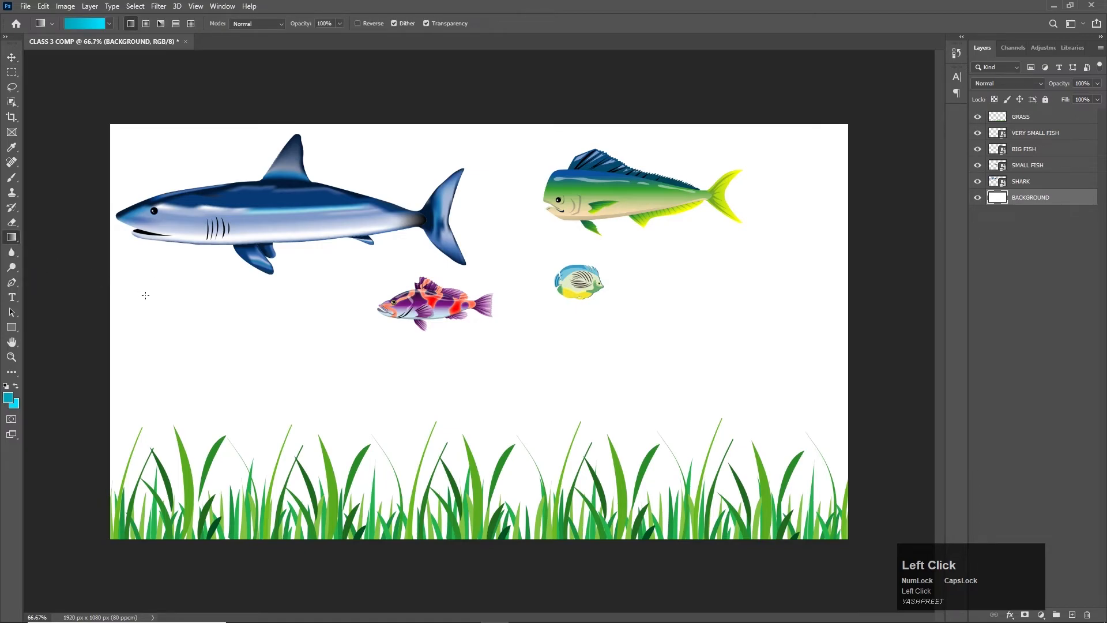
pyautogui.click(994, 233)
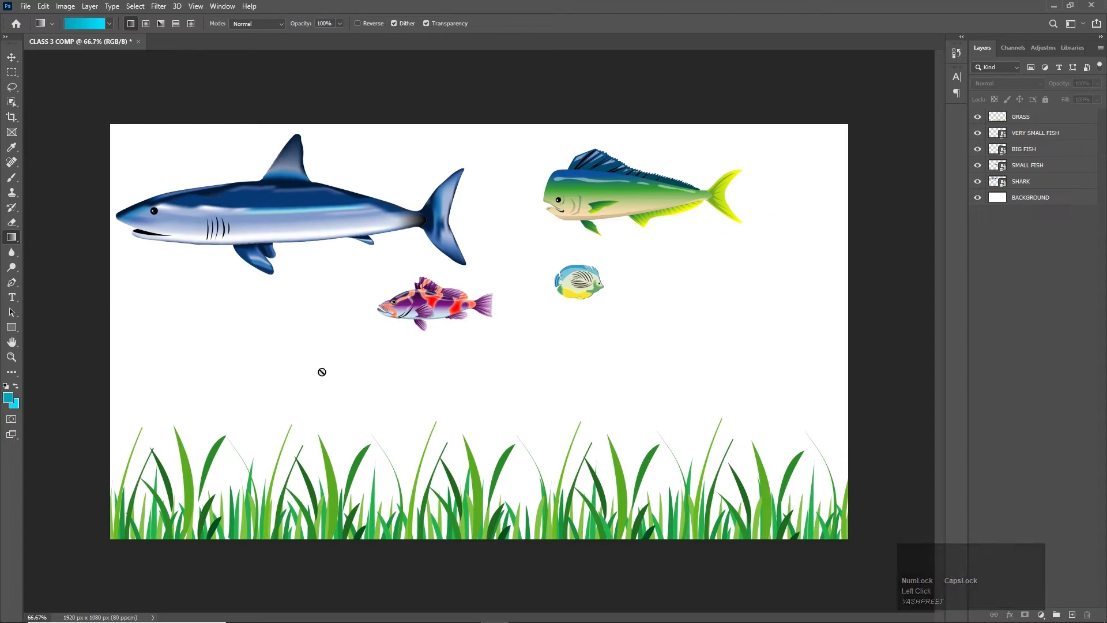
pyautogui.click(1019, 202)
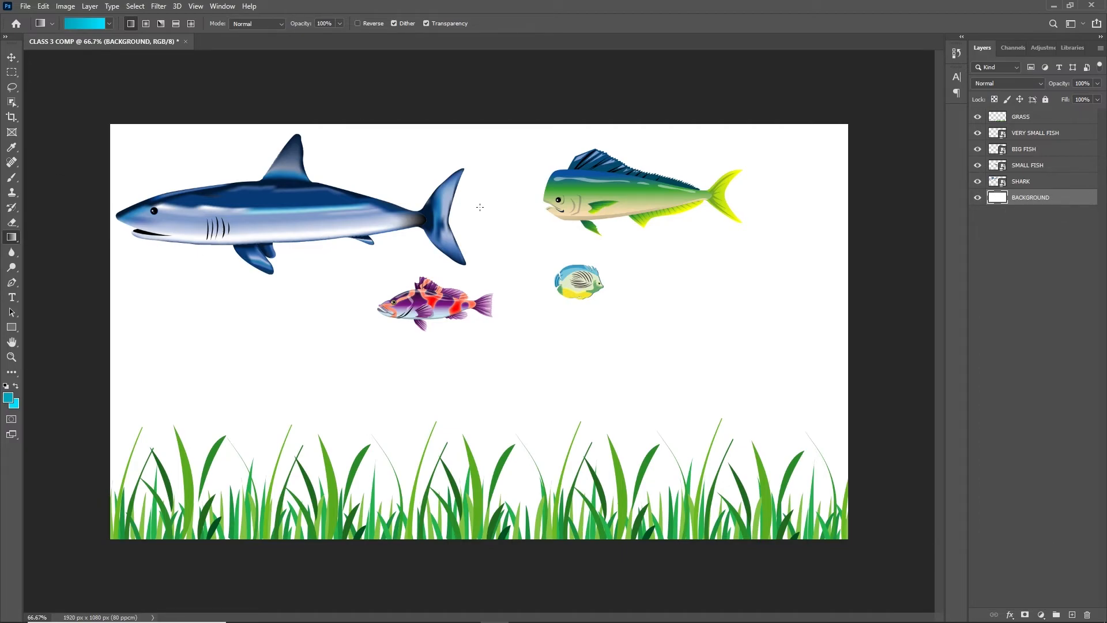
pyautogui.moveTo(484, 166); pyautogui.dragTo(486, 484)
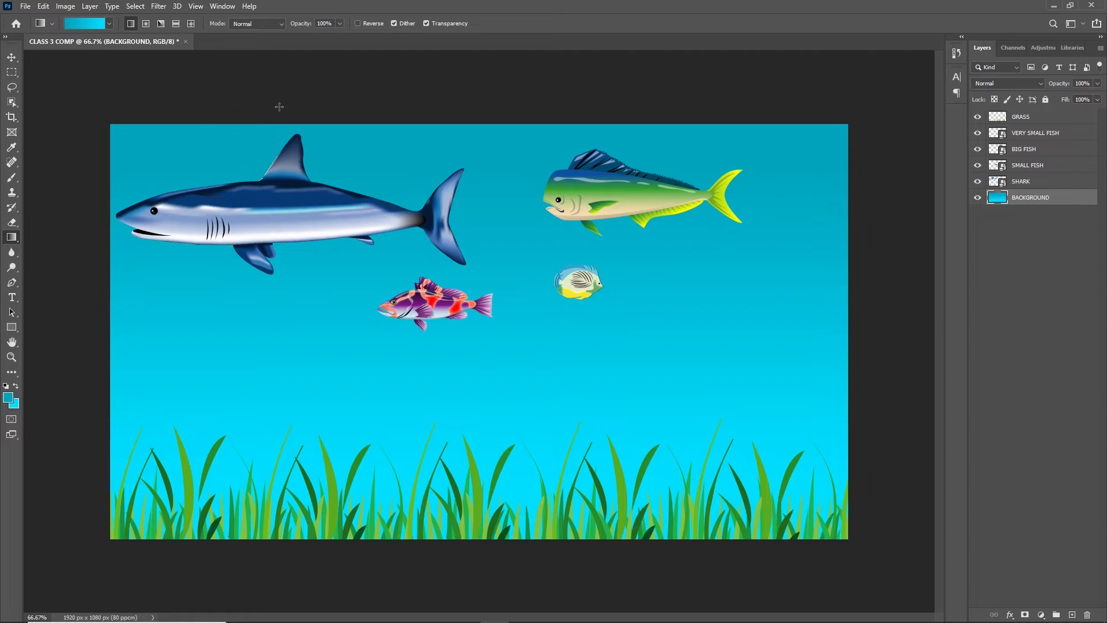
pyautogui.moveTo(465, 484); pyautogui.dragTo(479, 168)
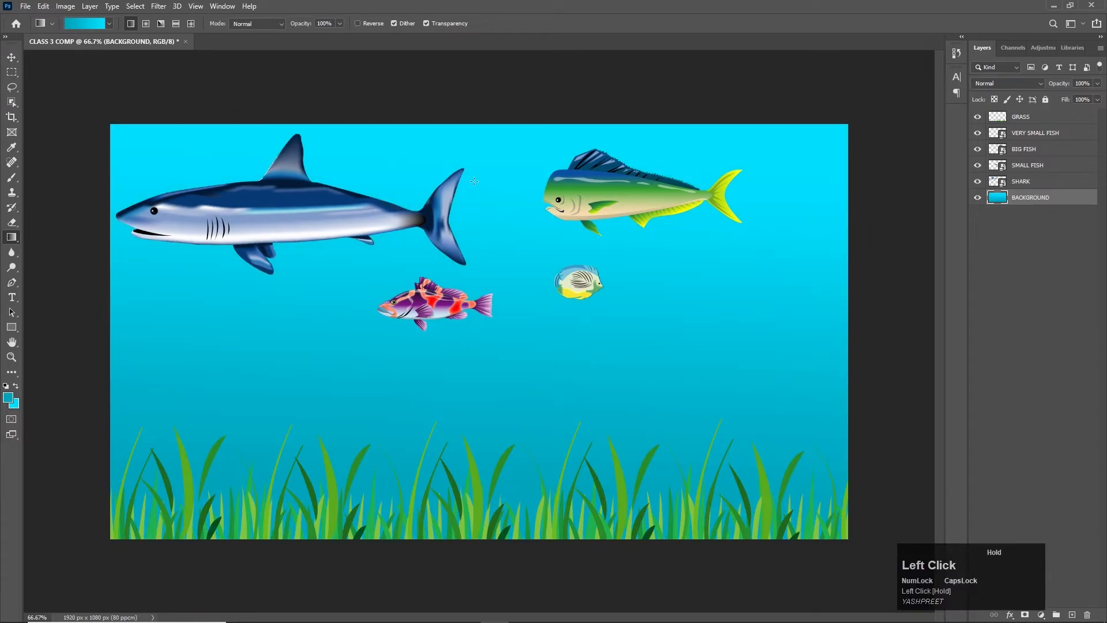
pyautogui.moveTo(465, 502); pyautogui.dragTo(482, 202)
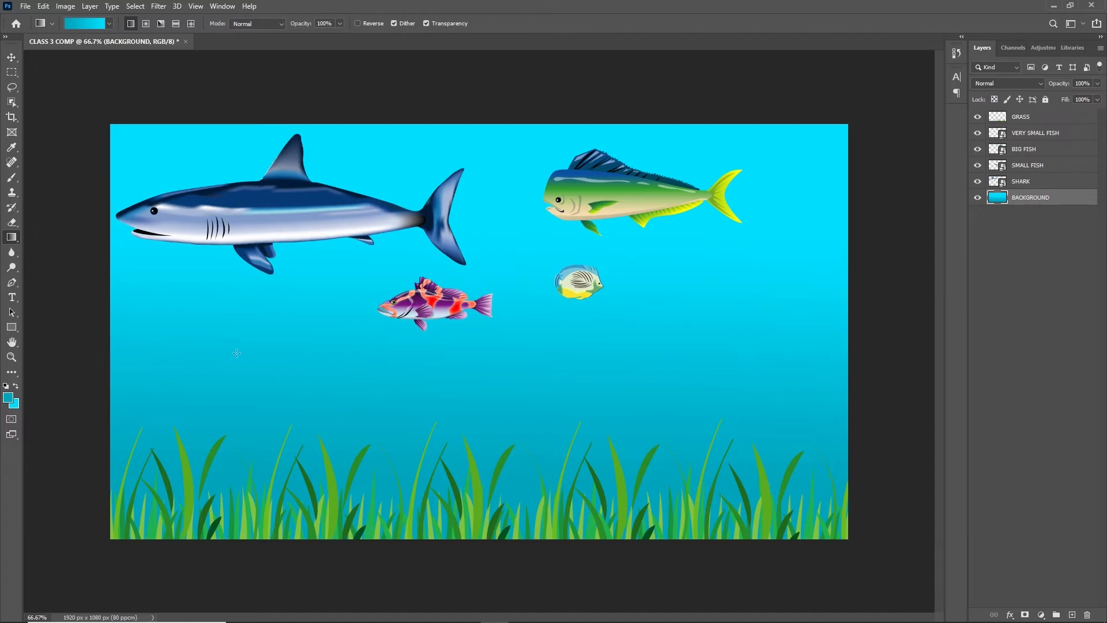
# Step: Try the background gradient in several diagonal directions and finish with a vertical one running from dark teal at the bottom to bright cyan above
pyautogui.moveTo(169, 172); pyautogui.dragTo(607, 379)
pyautogui.moveTo(729, 208); pyautogui.dragTo(247, 402)
pyautogui.moveTo(404, 444); pyautogui.dragTo(432, 232)
pyautogui.moveTo(189, 315); pyautogui.dragTo(664, 384)
pyautogui.moveTo(662, 225); pyautogui.dragTo(359, 437)
pyautogui.moveTo(346, 312); pyautogui.dragTo(538, 453)
pyautogui.moveTo(449, 478); pyautogui.dragTo(443, 266)
# Step: Move the shark slightly up and to the right, with its dorsal fin at the canvas's upper edge
pyautogui.click(12, 57)
pyautogui.moveTo(345, 221); pyautogui.dragTo(358, 204)
# Step: Switch to Illustrator and copy the spiral shell symbol
pyautogui.press('ctrl')
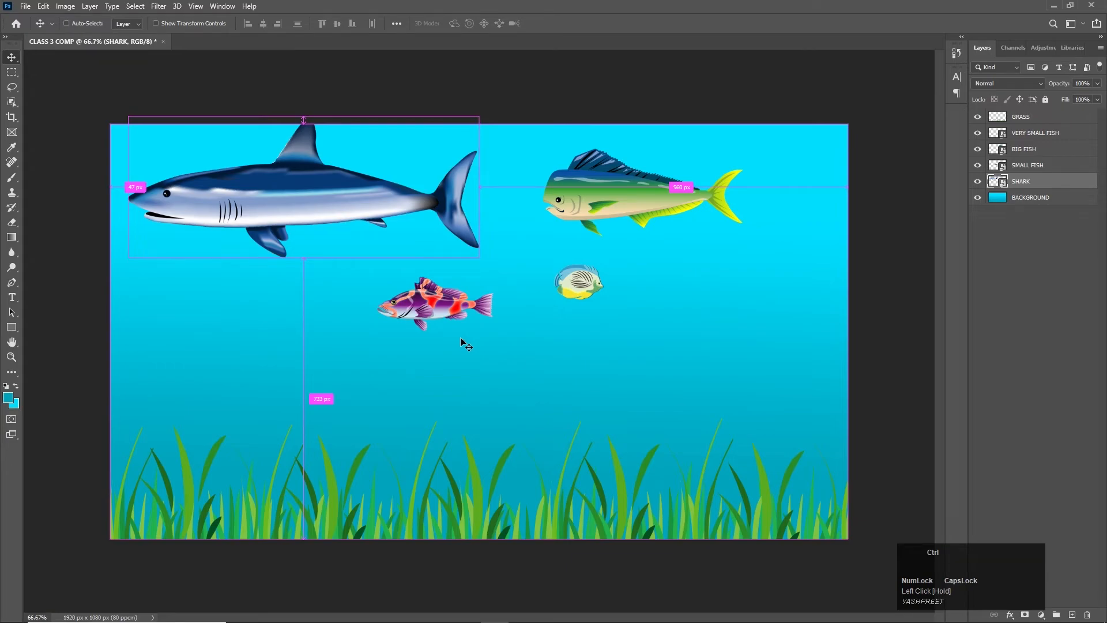
pyautogui.hotkey('alt', 'Tab')
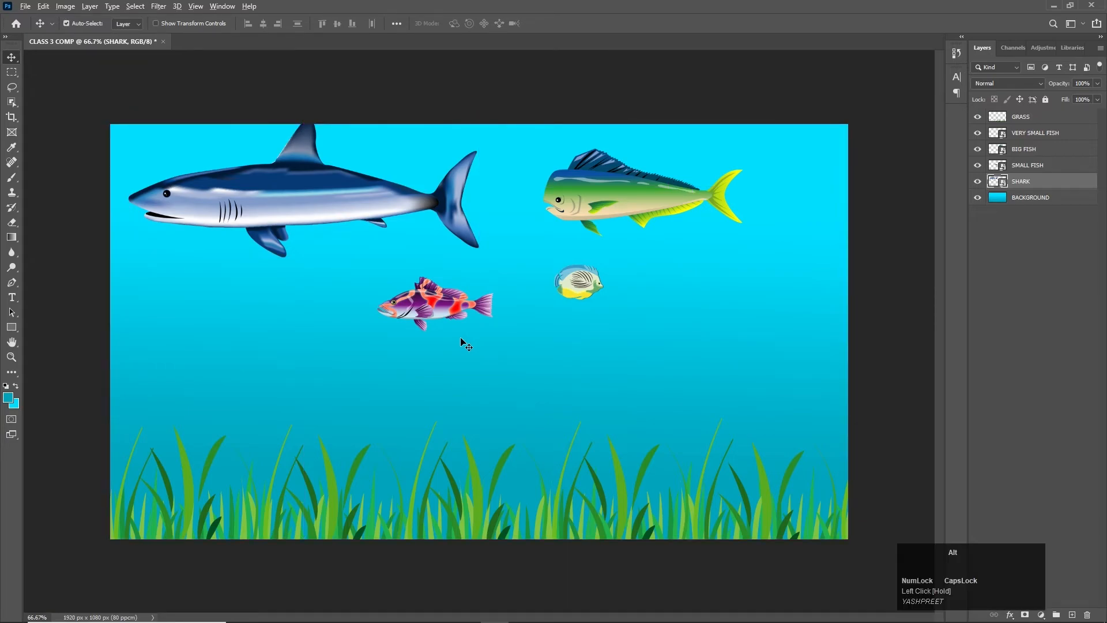
pyautogui.click(265, 461)
pyautogui.press('ctrl')
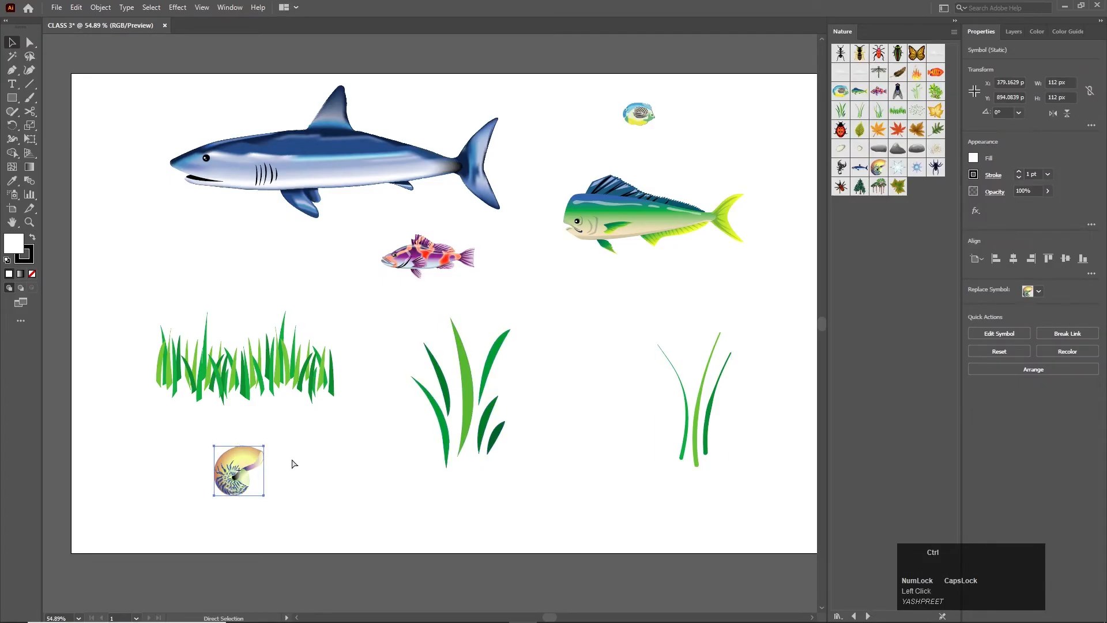
# Step: Switch to Photoshop, paste the shell as a Smart Object, scale it to about 69% and place it below the shark's front half
pyautogui.hotkey('alt', 'Tab')
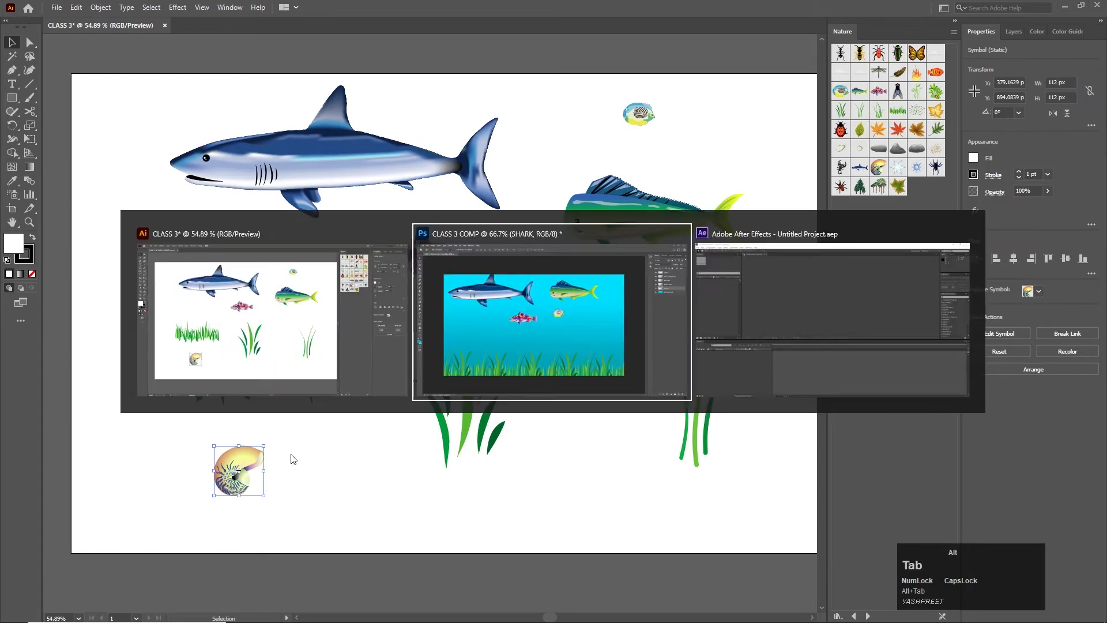
pyautogui.hotkey('ctrl', 'v')
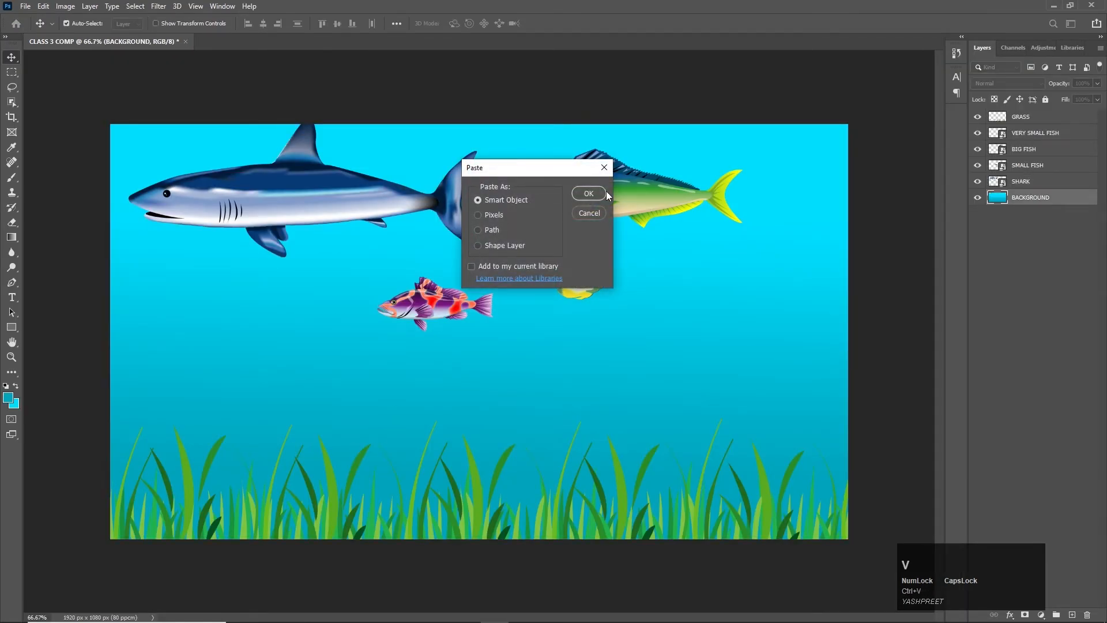
pyautogui.click(603, 191)
pyautogui.moveTo(545, 272); pyautogui.dragTo(502, 307)
pyautogui.moveTo(490, 346); pyautogui.dragTo(282, 346)
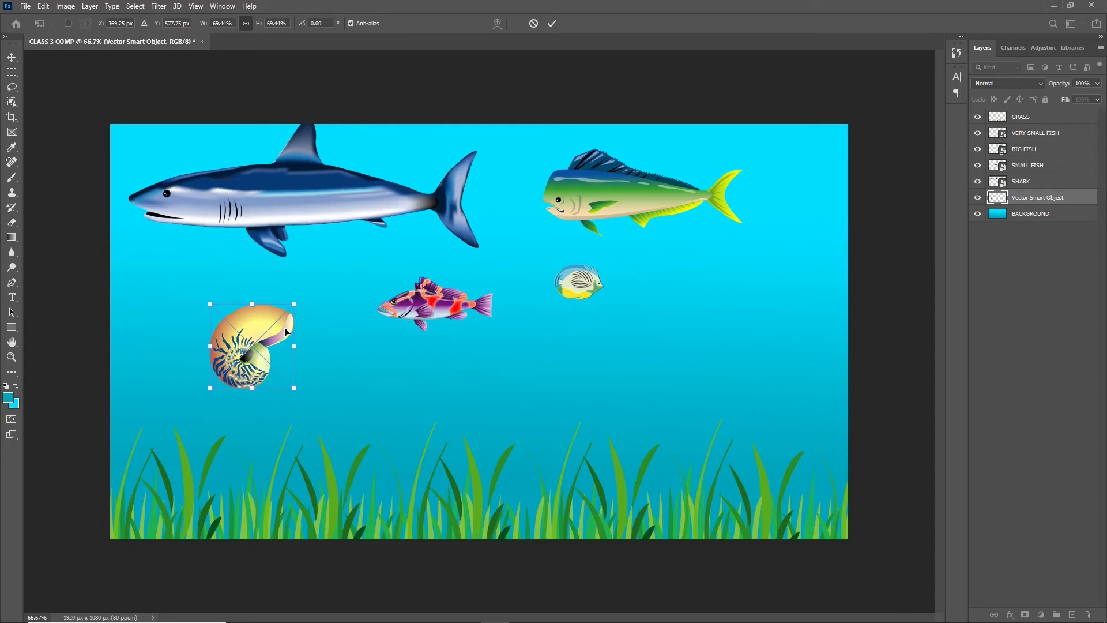
pyautogui.click(12, 57)
pyautogui.click(222, 128)
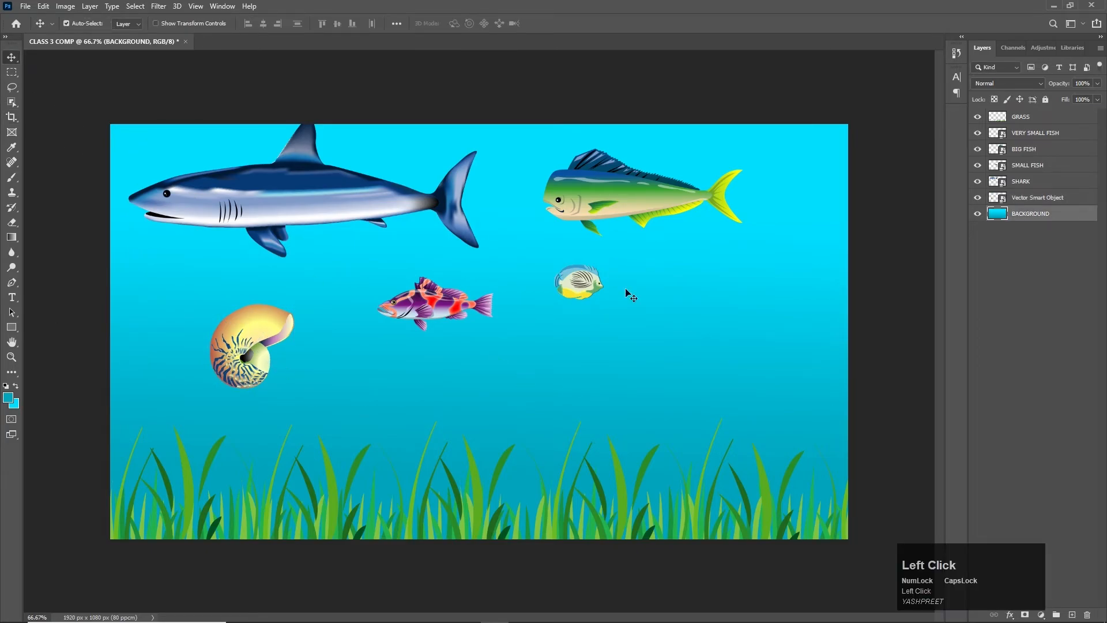
# Step: Move the shark down and slightly right, so its dorsal fin lies fully inside the canvas
pyautogui.moveTo(313, 199)
pyautogui.mouseDown()
pyautogui.moveTo(320, 211)
pyautogui.moveTo(299, 193)
pyautogui.mouseUp()
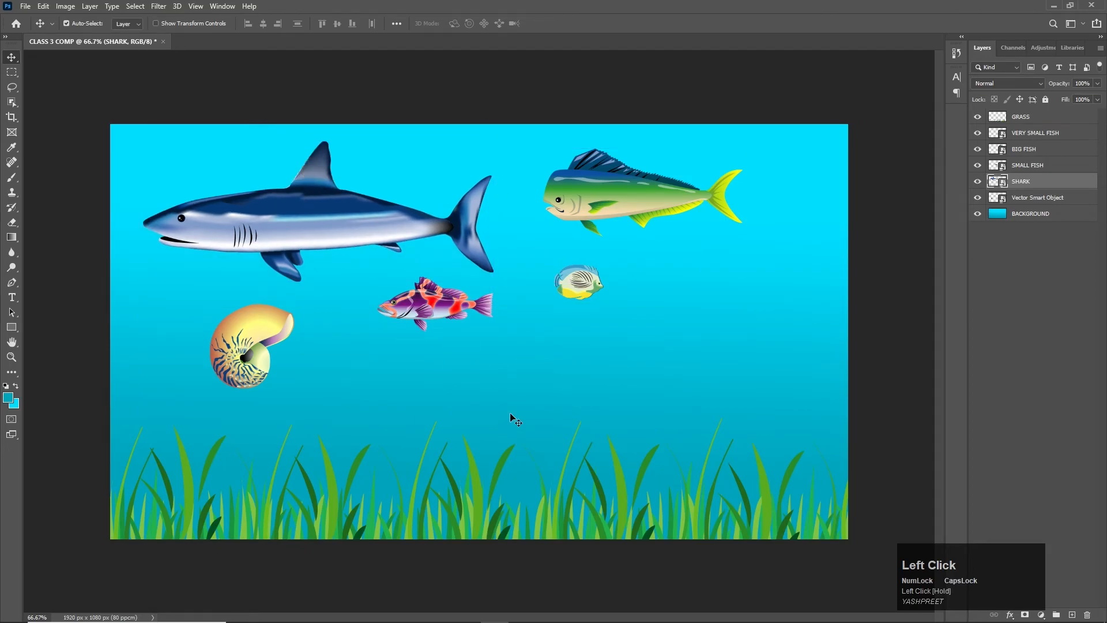
# Step: Start saving the document on the computer, choosing the After effect folder inside the Music library as the location
pyautogui.click(213, 106)
pyautogui.hotkey('ctrl', 's')
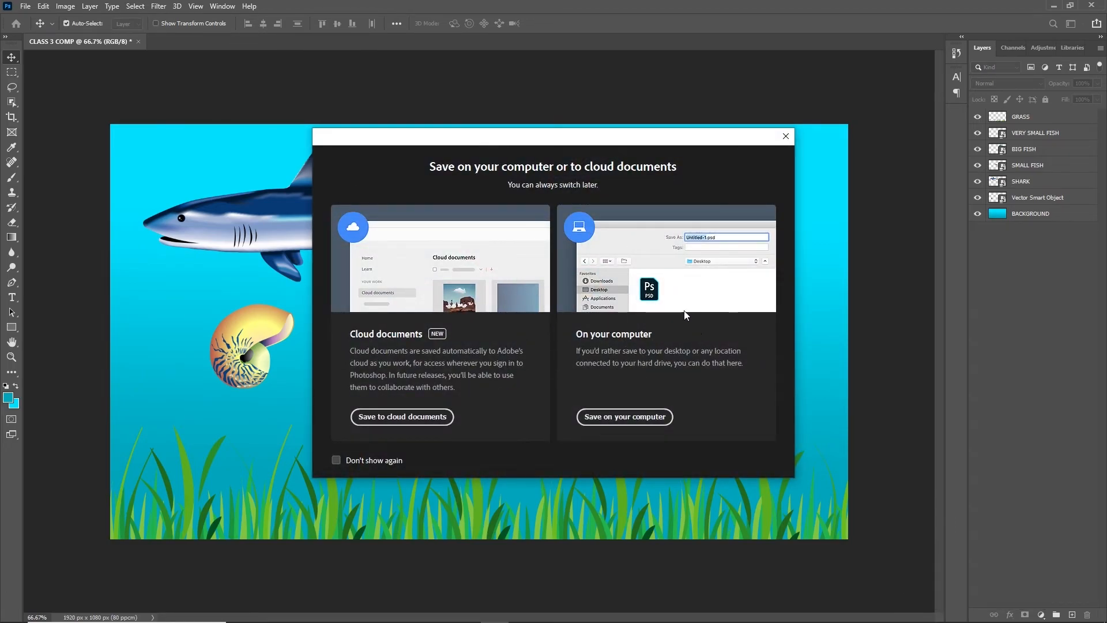
pyautogui.click(631, 424)
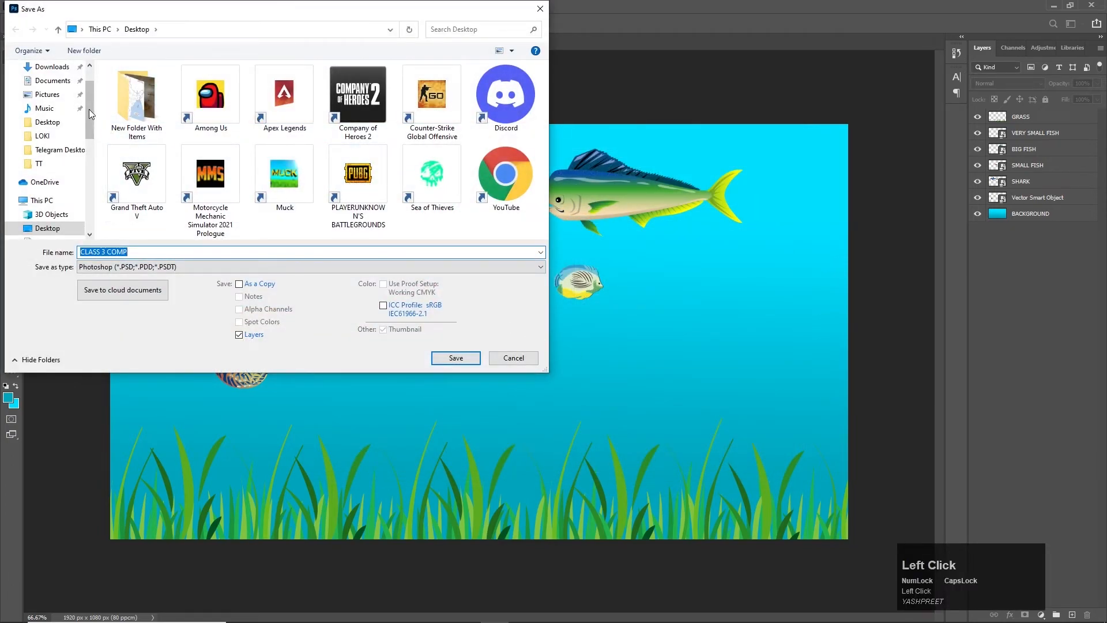
pyautogui.click(44, 108)
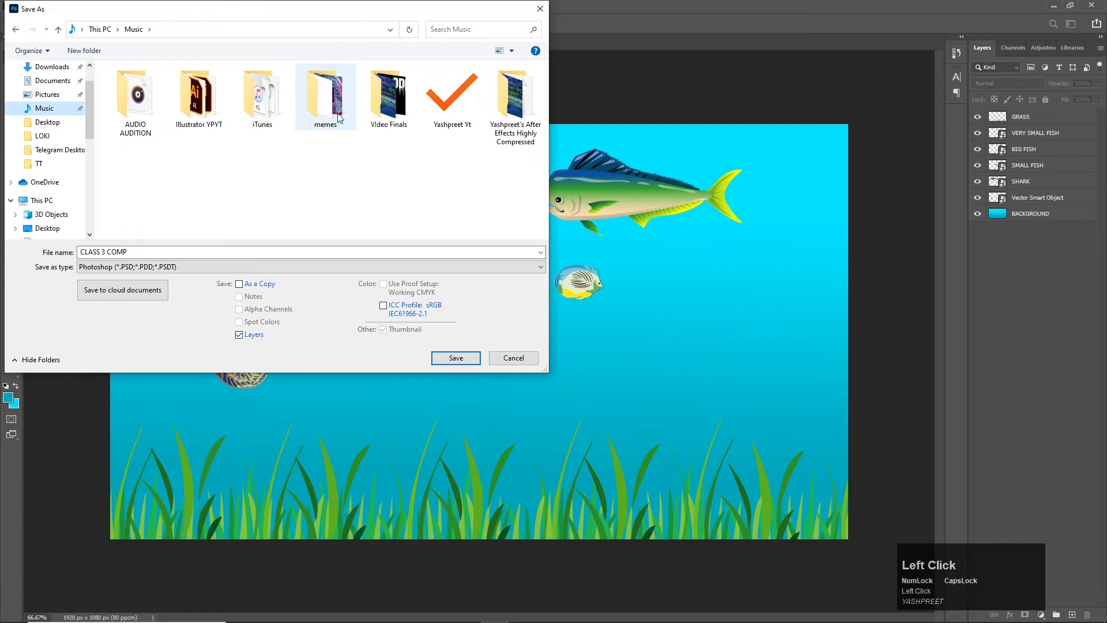
pyautogui.doubleClick(451, 99)
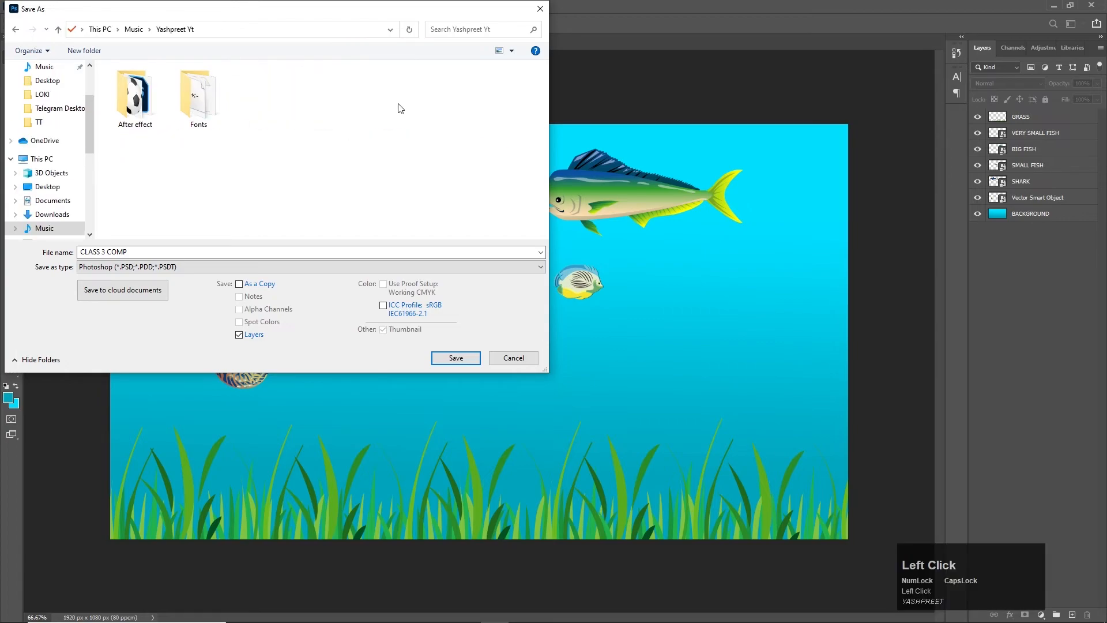
pyautogui.doubleClick(135, 97)
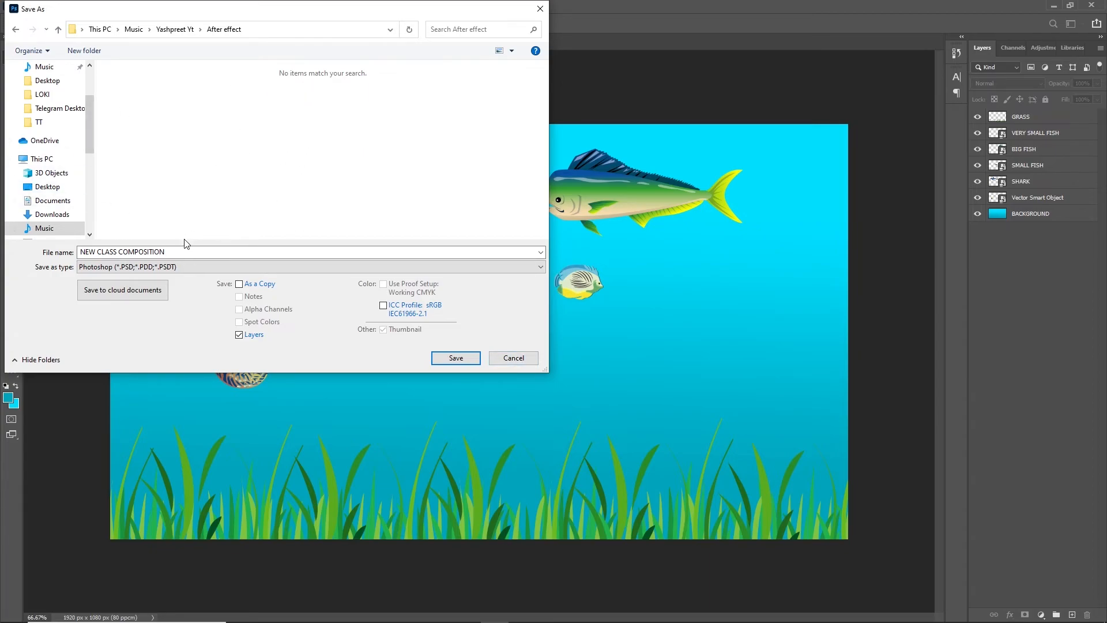
# Step: Name the file CLASS 3 COMP PHOTOSHOP and save it in Photoshop format with layers and Maximize Compatibility on
pyautogui.moveTo(185, 252); pyautogui.dragTo(72, 255)
pyautogui.press('BackSpace')
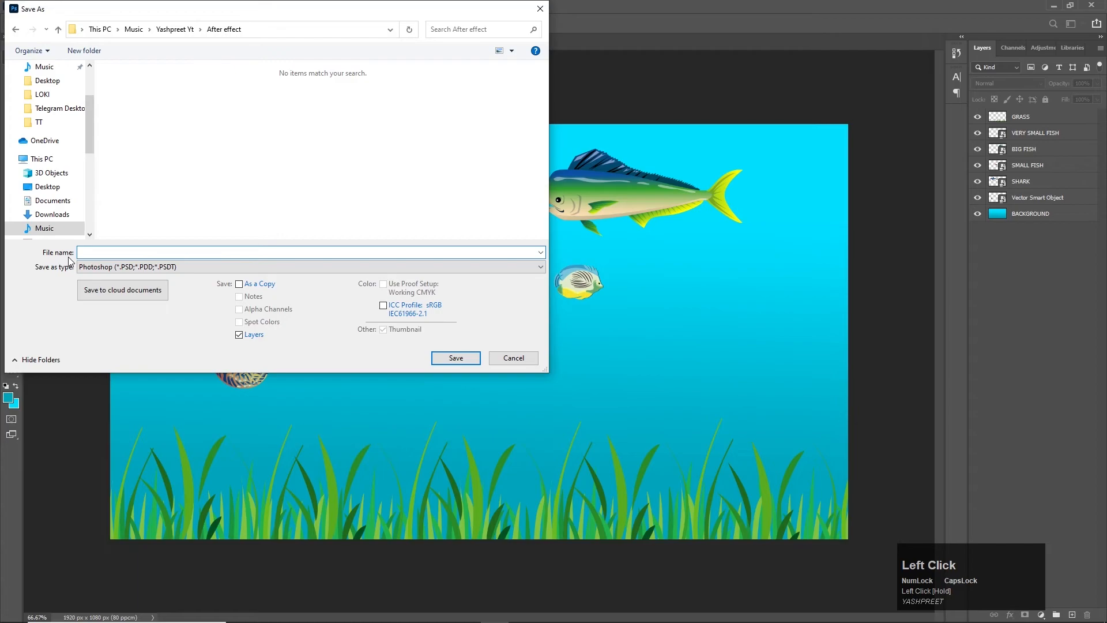
pyautogui.write('CLASS 3 COMP')
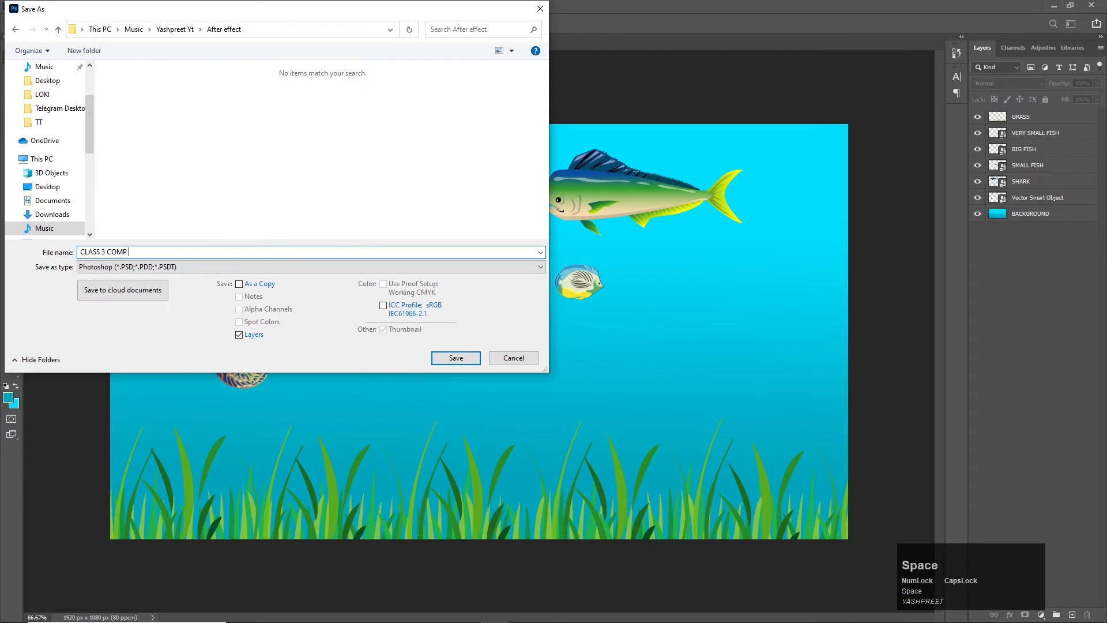
pyautogui.write(' PHOTOSHOP')
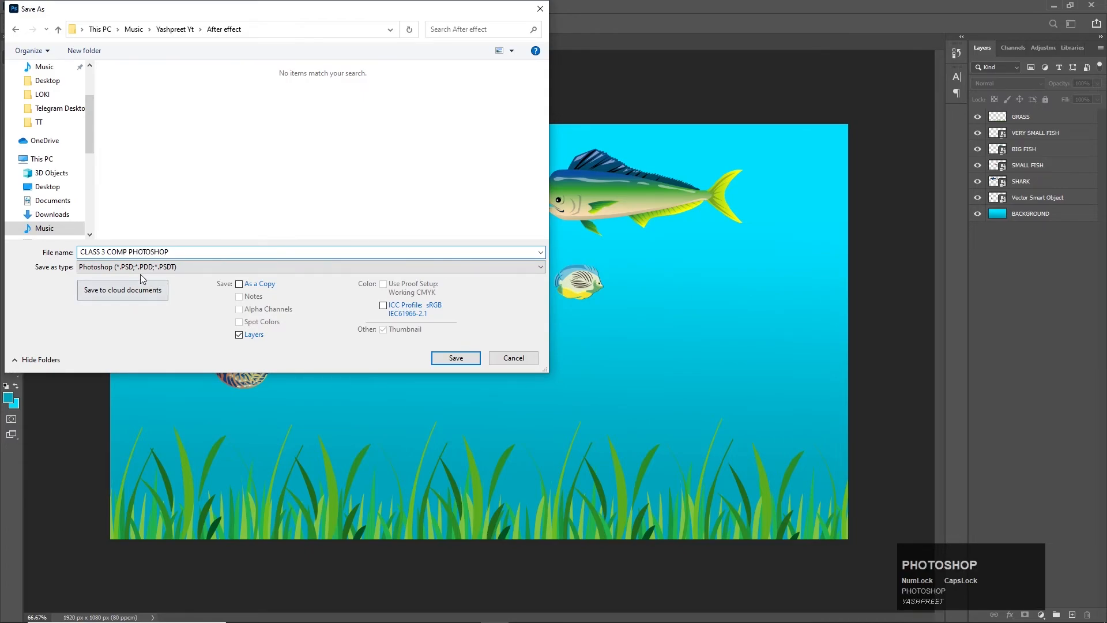
pyautogui.click(142, 271)
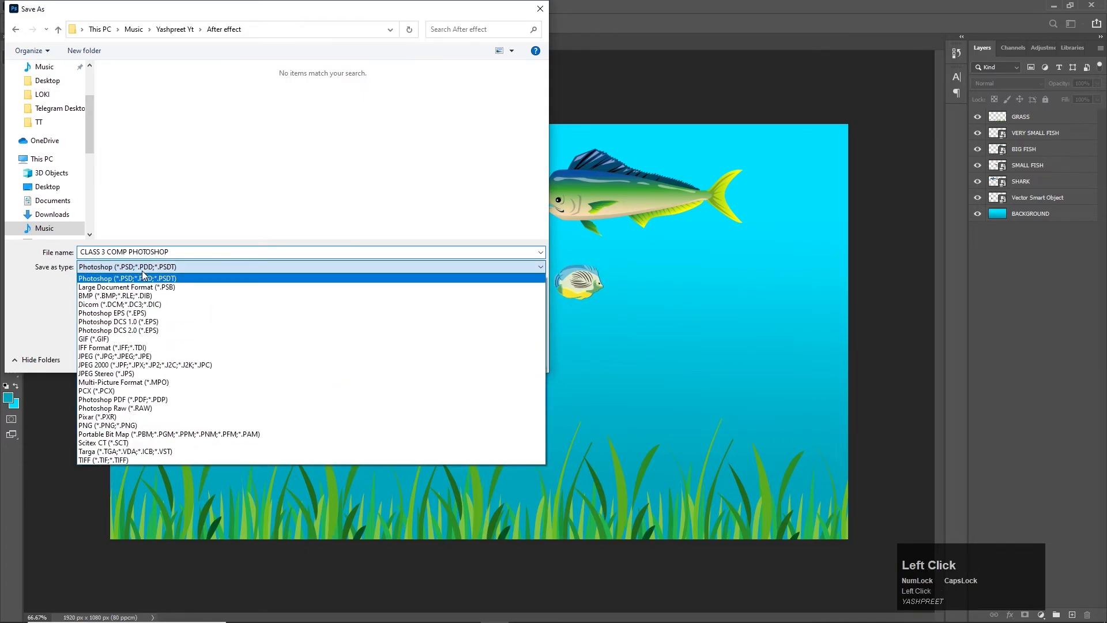
pyautogui.click(160, 268)
pyautogui.click(154, 268)
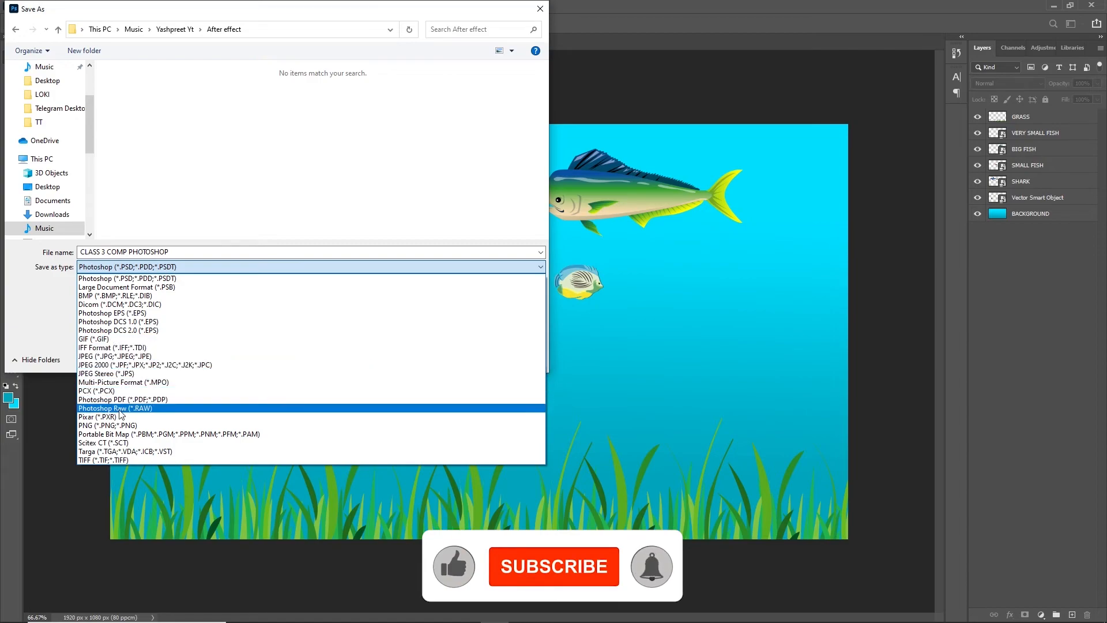
pyautogui.click(42, 342)
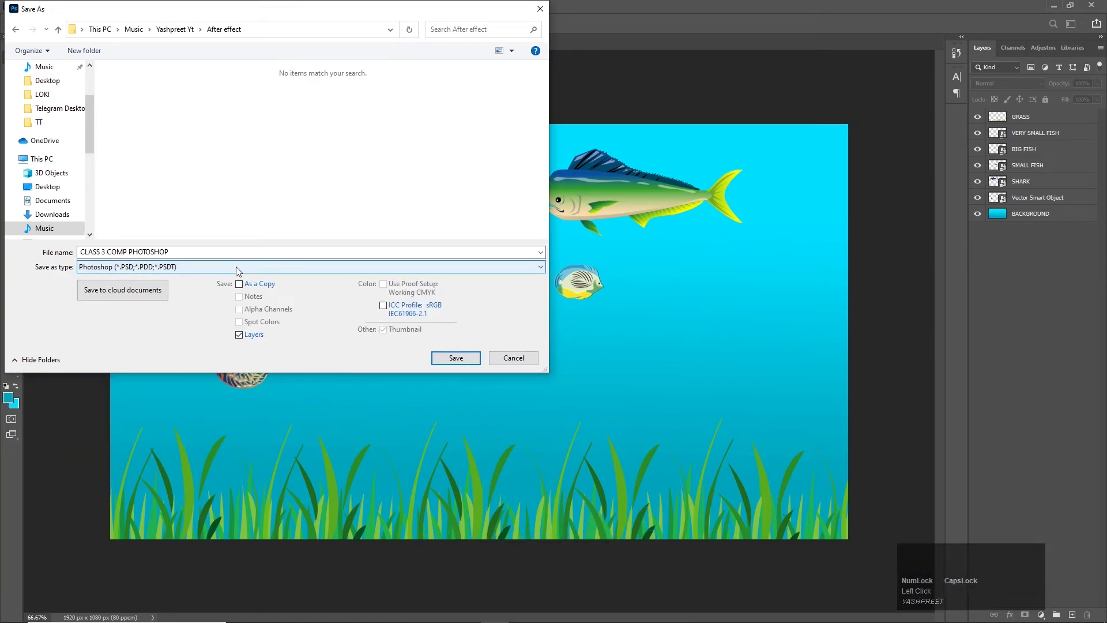
pyautogui.click(455, 358)
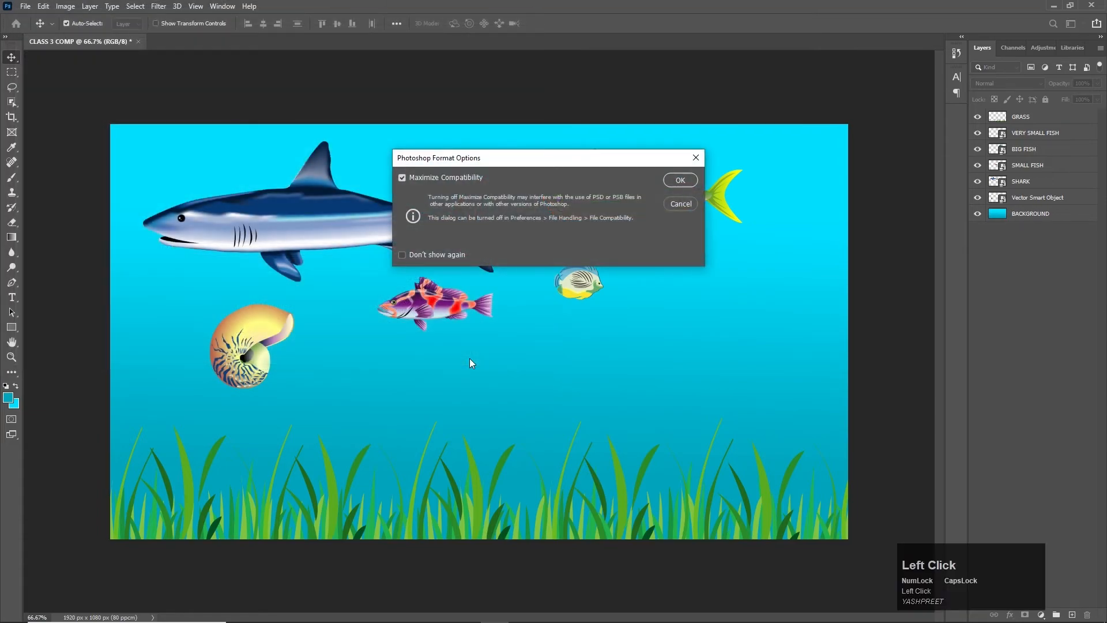
pyautogui.click(675, 183)
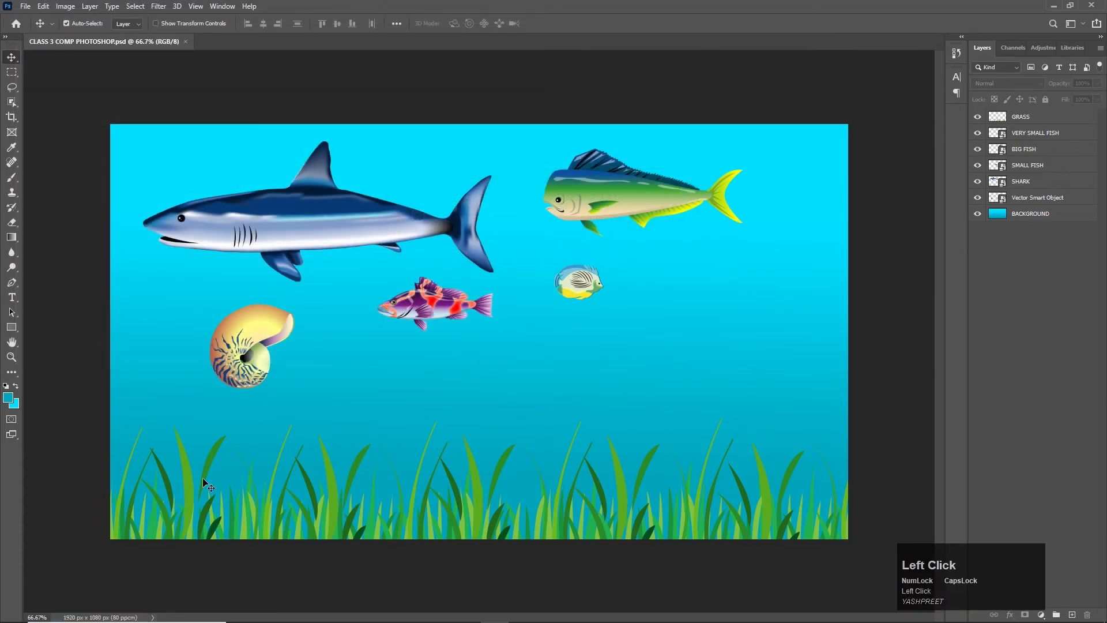
# Step: Switch to the untitled After Effects project
pyautogui.hotkey('alt', 'Tab')
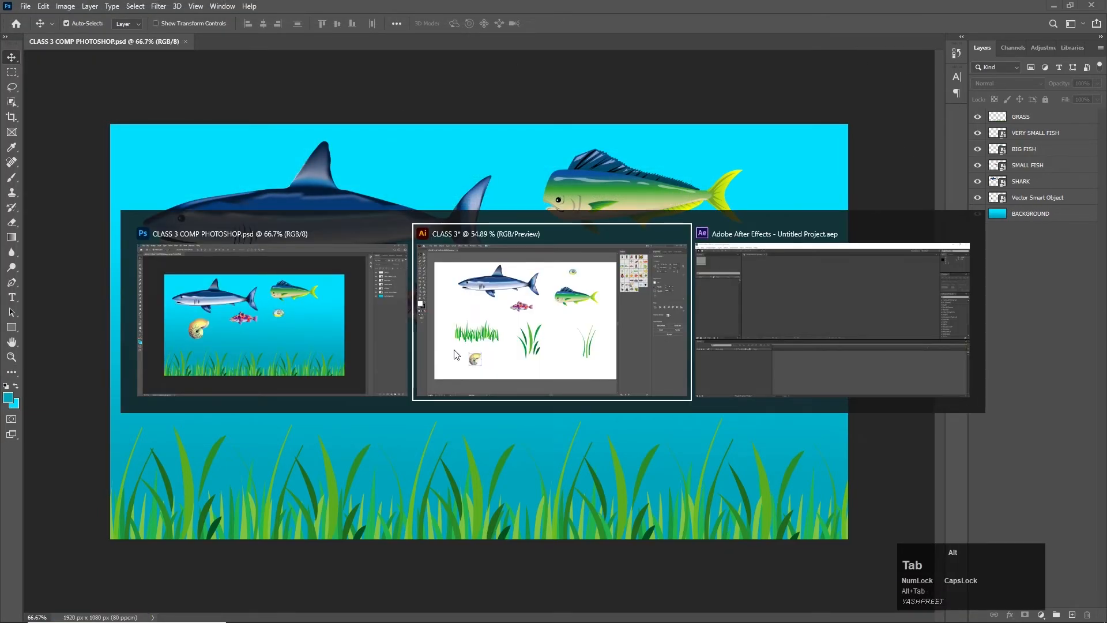
pyautogui.hotkey('alt', 'Tab')
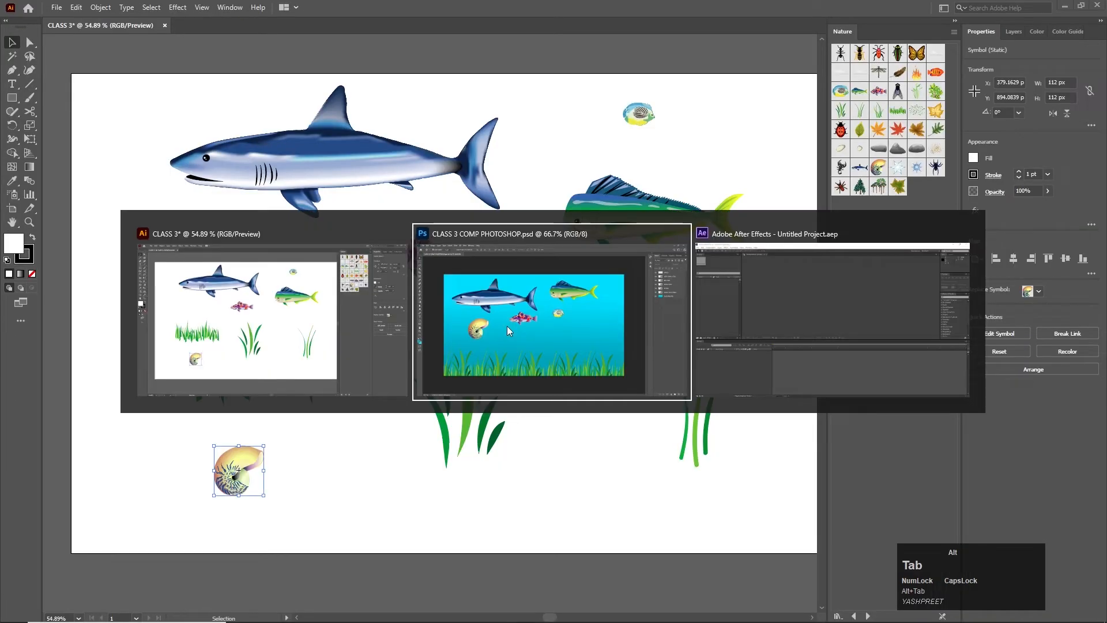
pyautogui.hotkey('alt', 'Tab')
pyautogui.press('Tab')
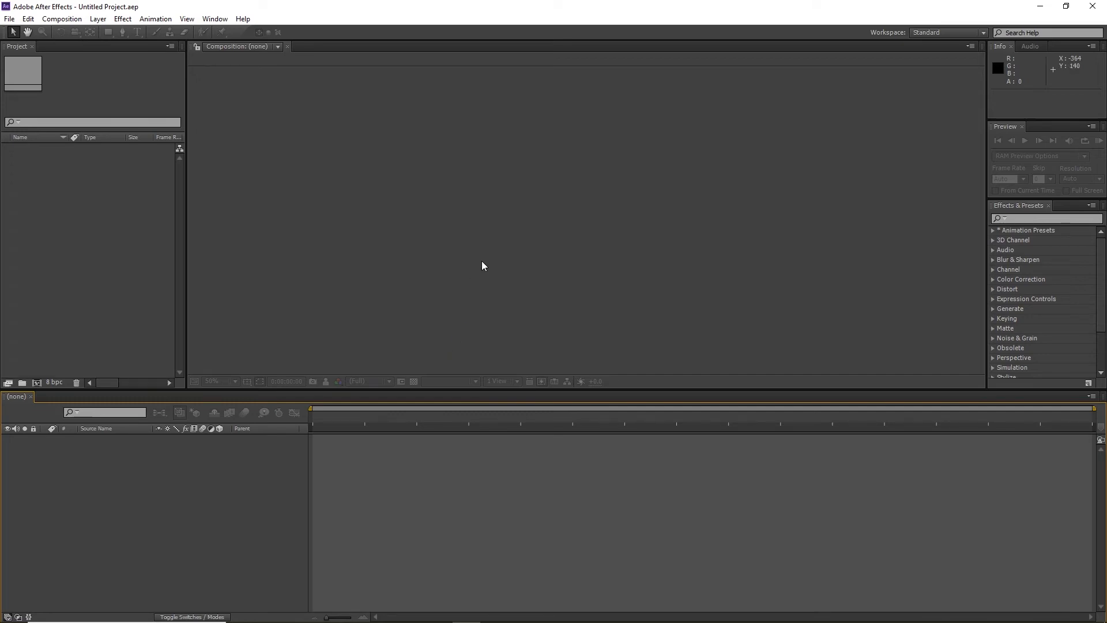
pyautogui.click(74, 242)
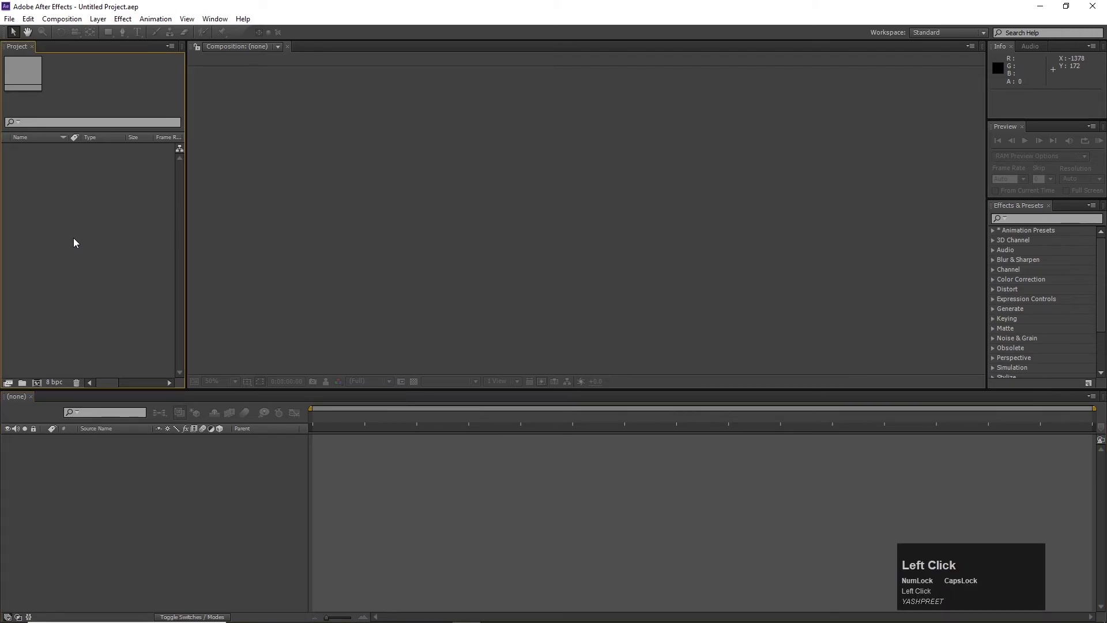
# Step: Start importing the CLASS 3 COMP PHOTOSHOP file from the After effect folder
pyautogui.doubleClick(112, 207)
pyautogui.click(105, 138)
pyautogui.click(142, 127)
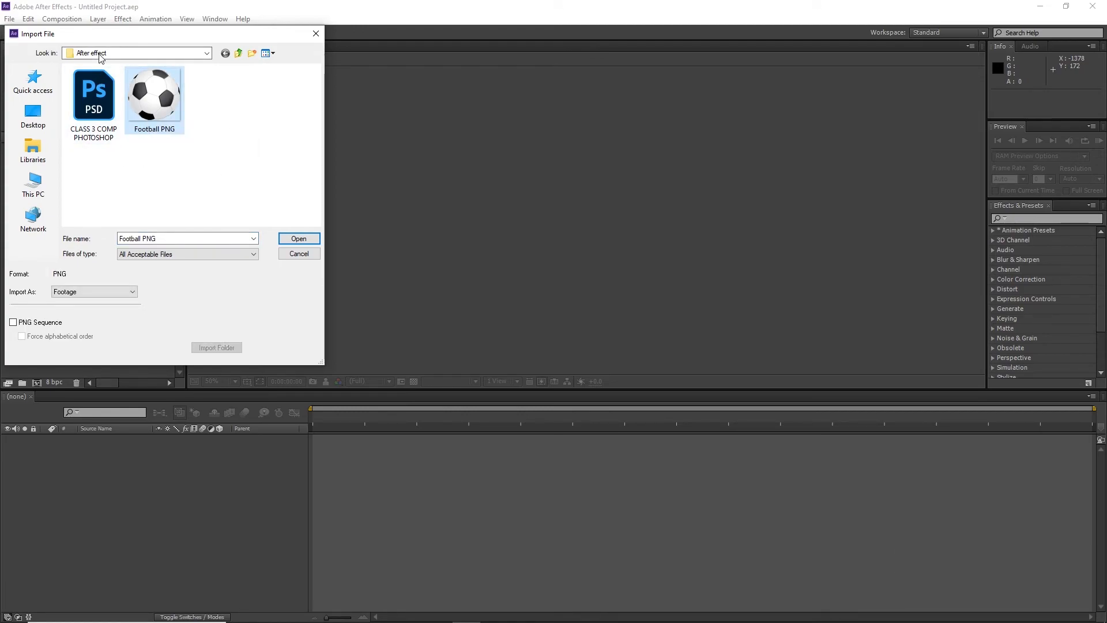
pyautogui.click(99, 107)
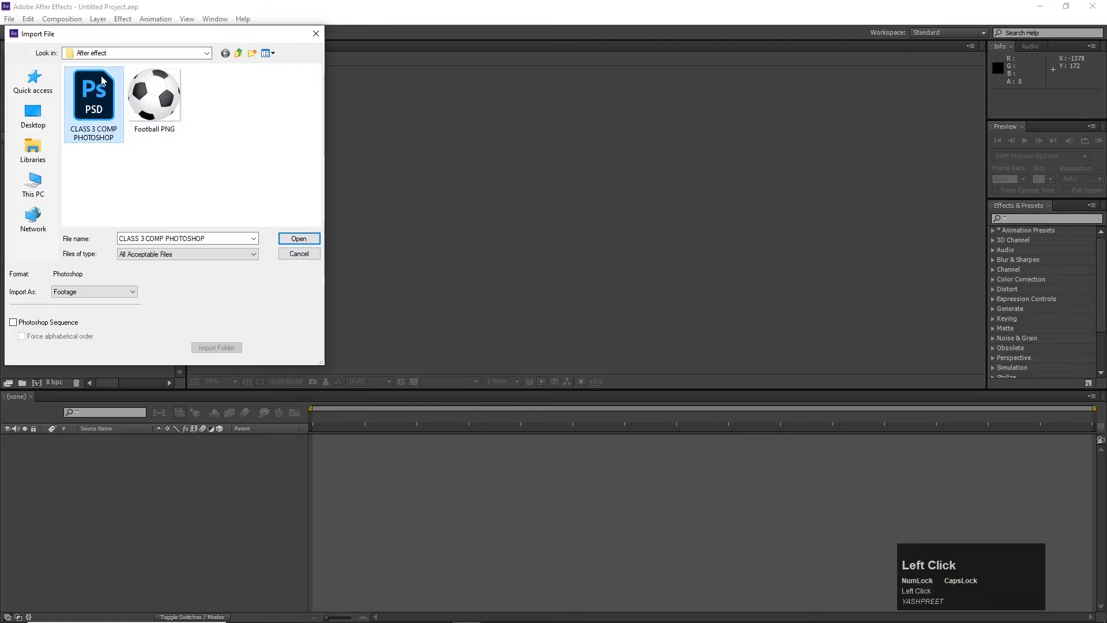
pyautogui.click(103, 173)
pyautogui.click(111, 122)
pyautogui.click(318, 241)
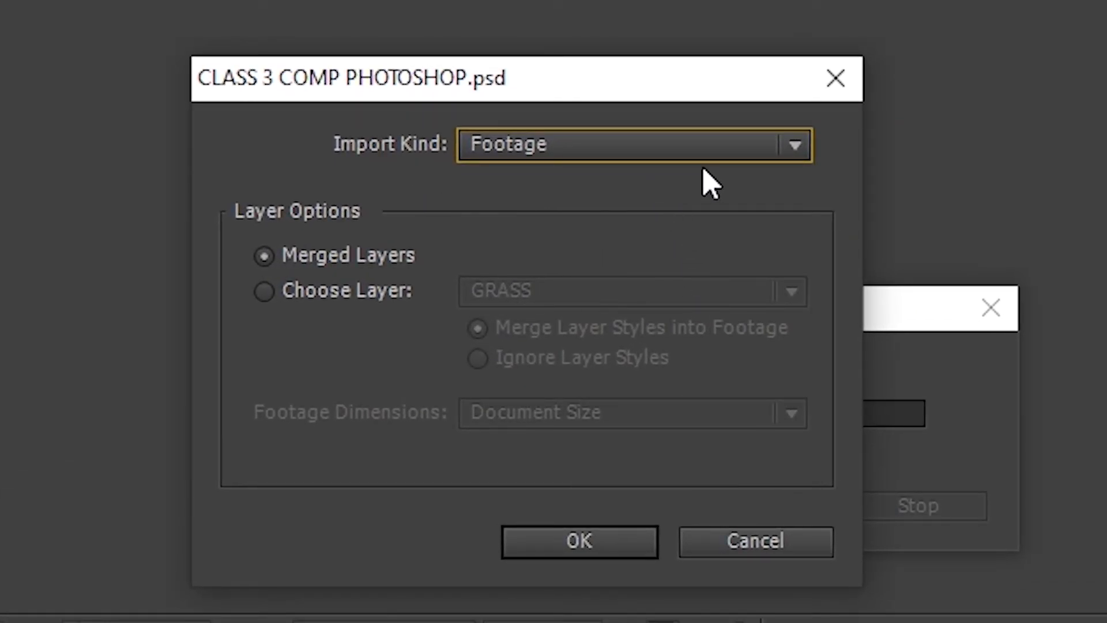
# Step: Try the Composition - Retain Layer Sizes, Footage and Composition import kinds for the Photoshop file
pyautogui.click(757, 143)
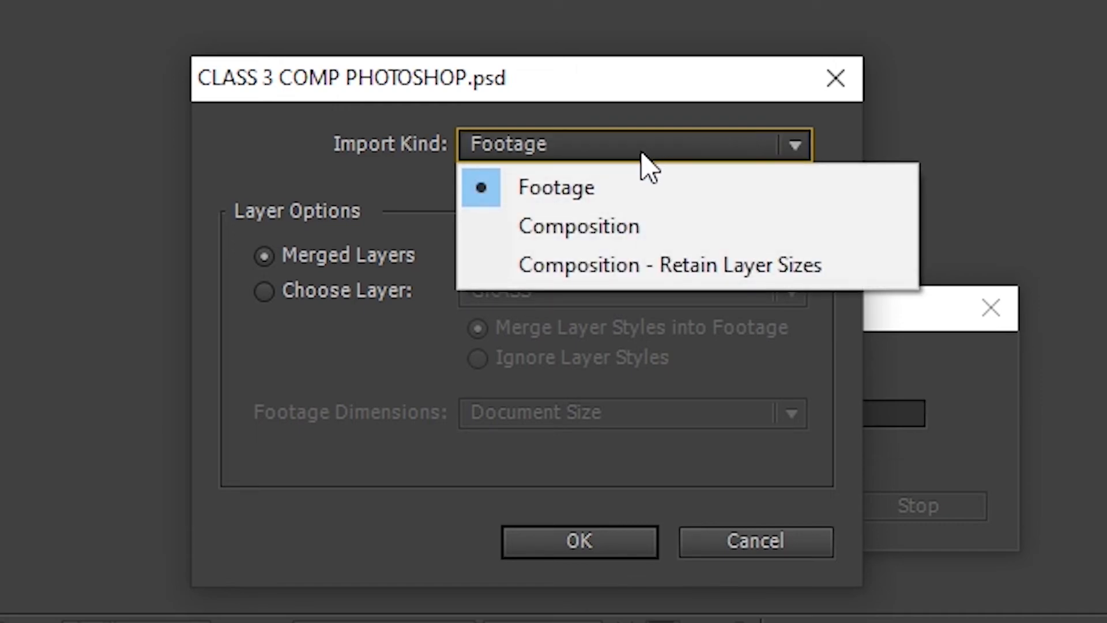
pyautogui.click(669, 269)
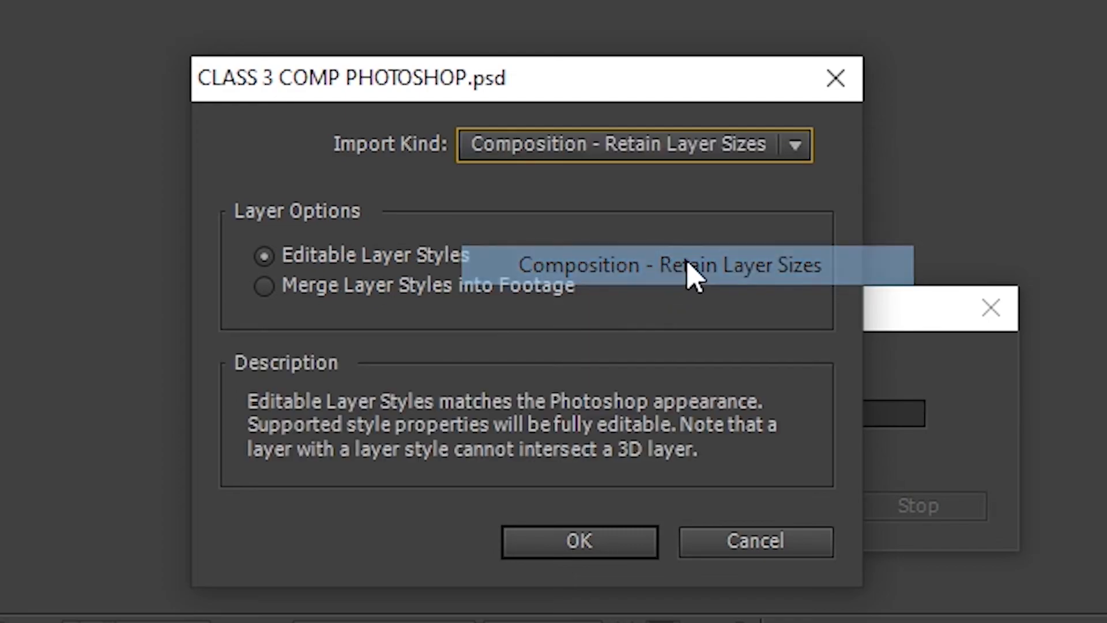
pyautogui.click(726, 159)
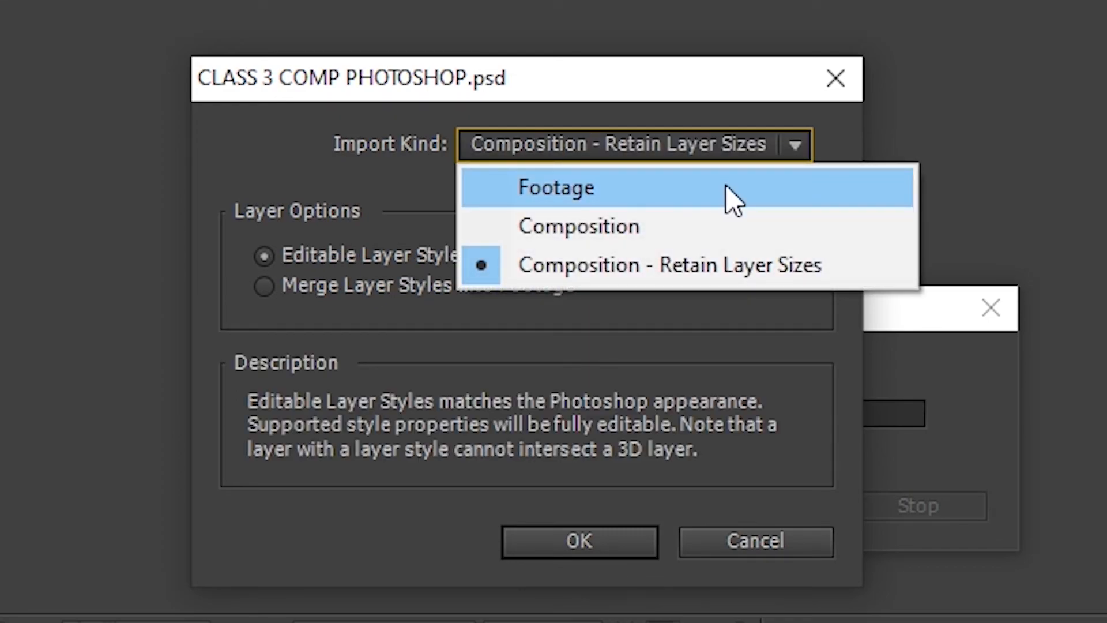
pyautogui.click(616, 196)
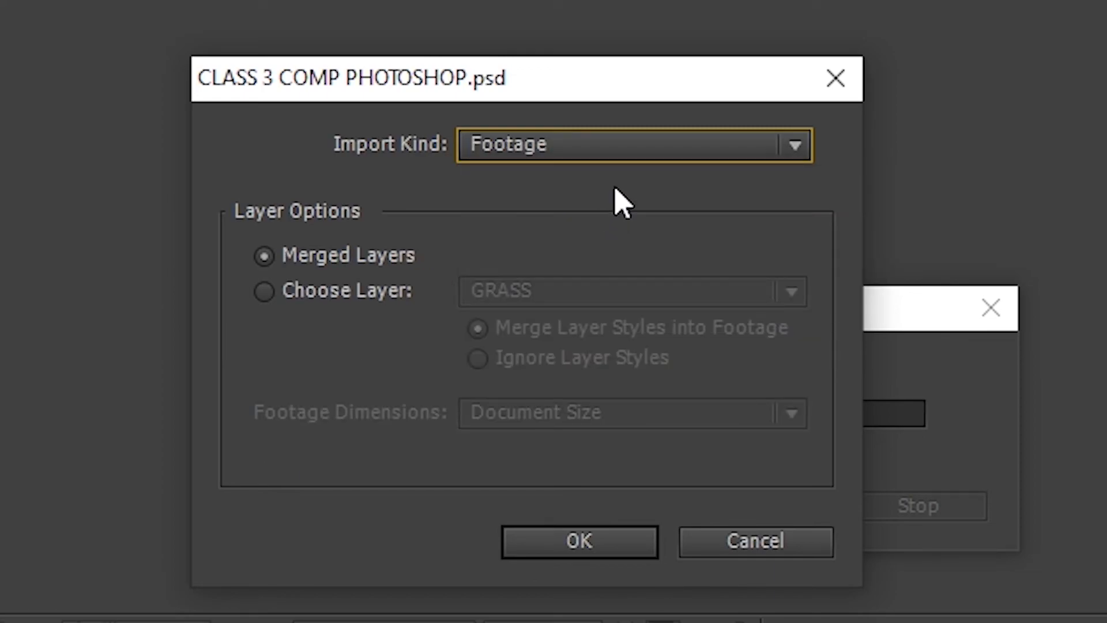
pyautogui.click(569, 160)
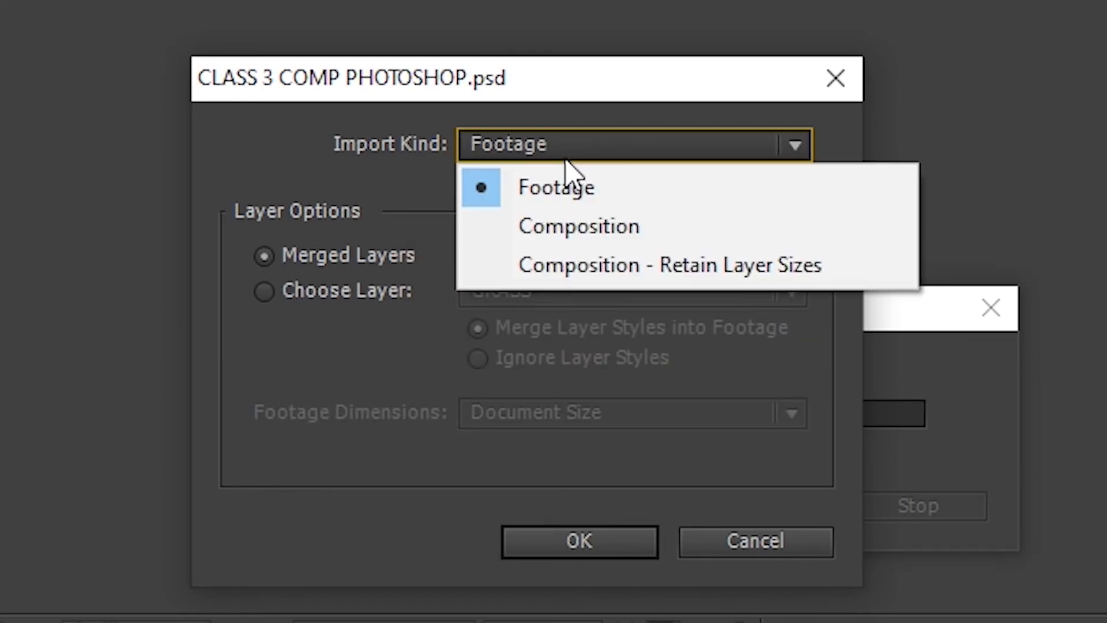
pyautogui.click(564, 228)
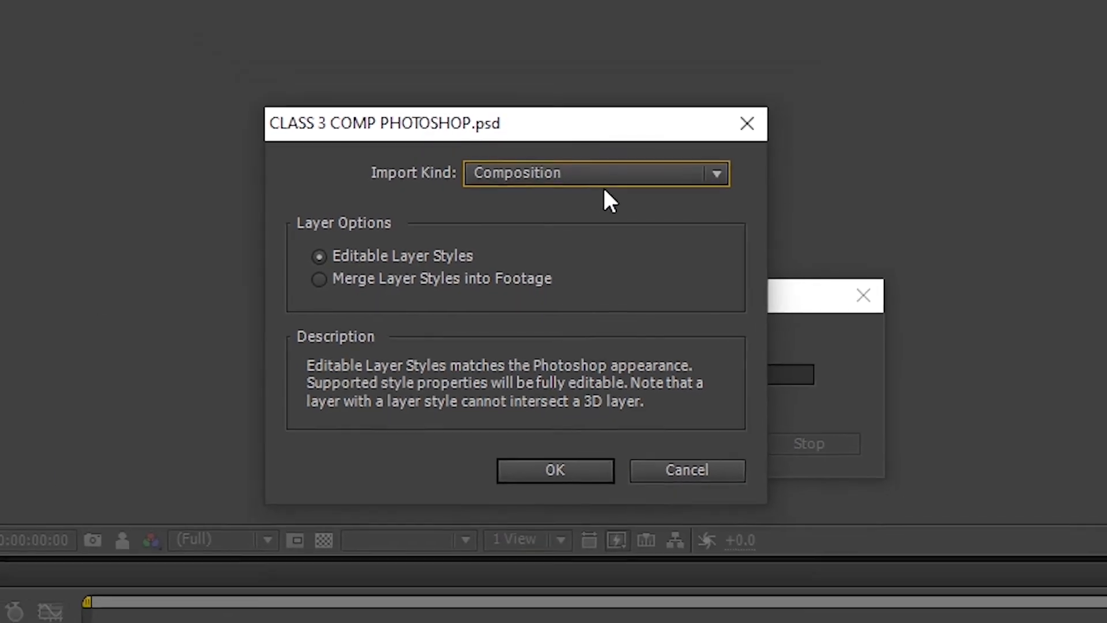
pyautogui.click(604, 184)
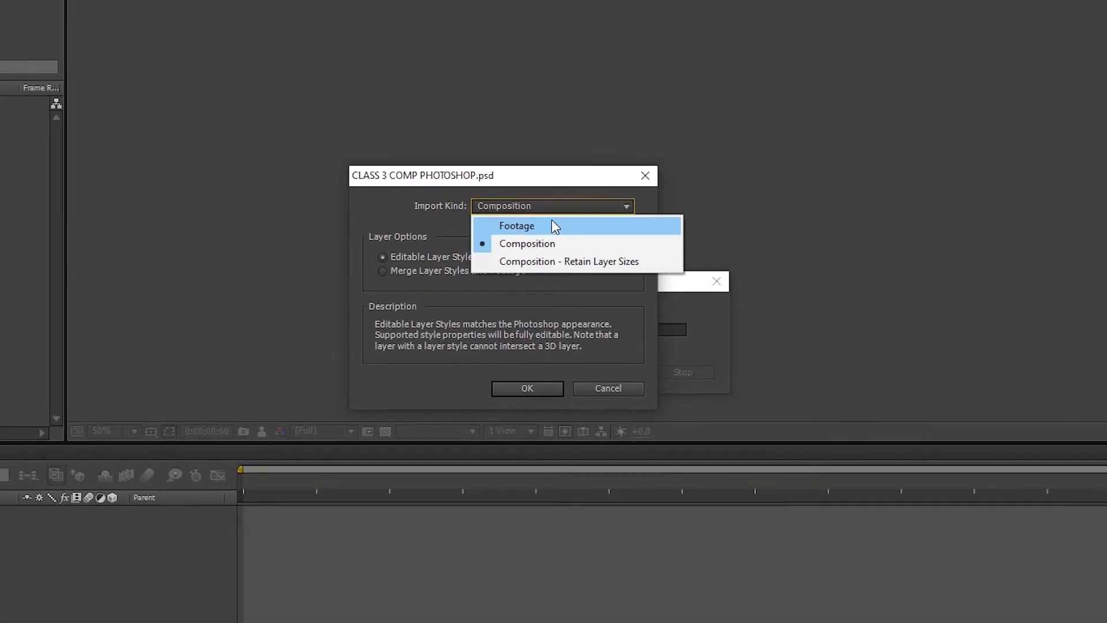
pyautogui.click(560, 206)
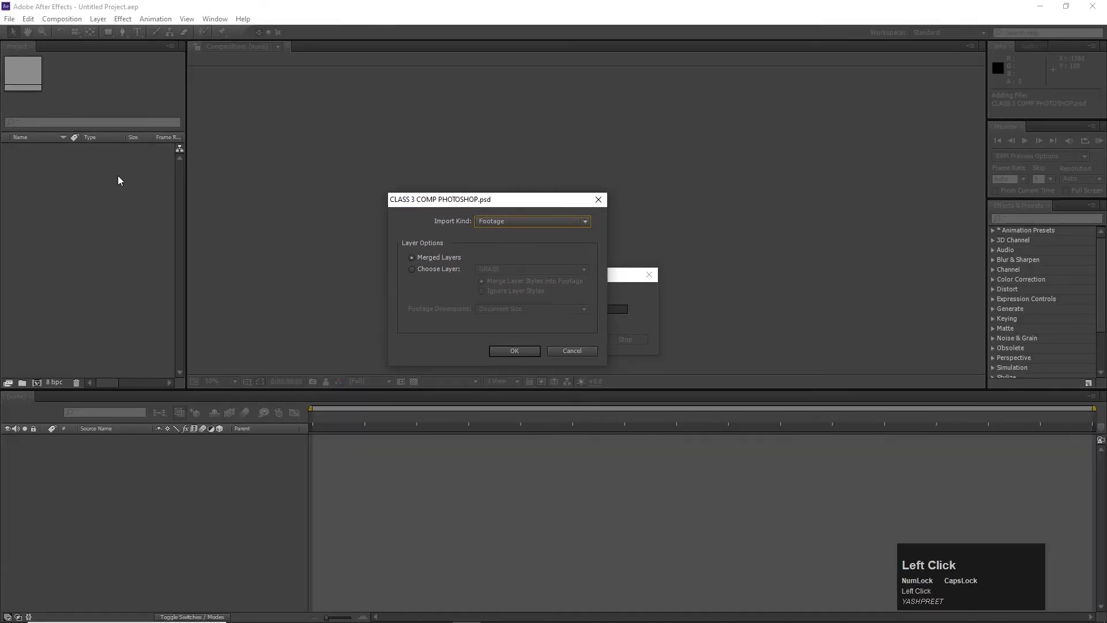
pyautogui.click(526, 221)
pyautogui.click(526, 232)
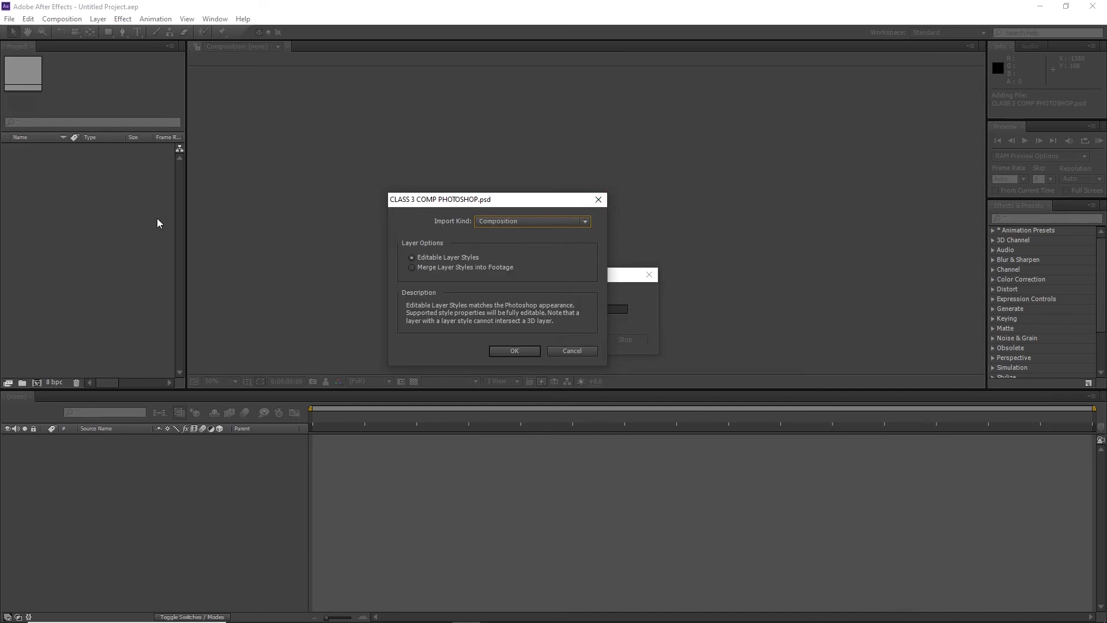
# Step: Import the file as Composition - Retain Layer Sizes with Editable Layer Styles
pyautogui.click(557, 221)
pyautogui.click(522, 260)
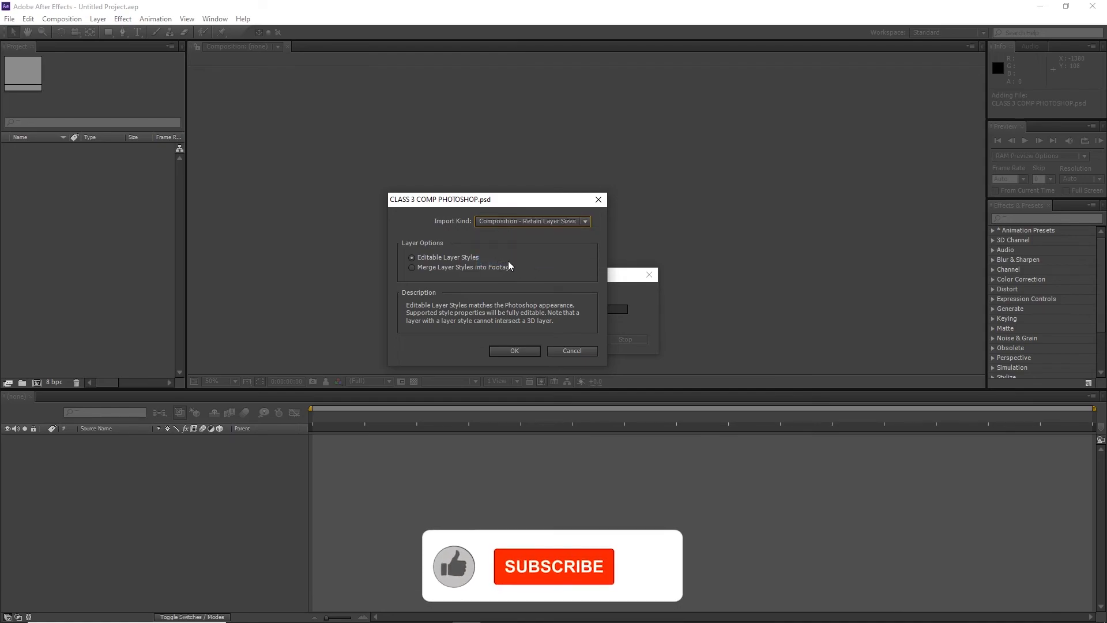
pyautogui.click(429, 272)
pyautogui.click(424, 259)
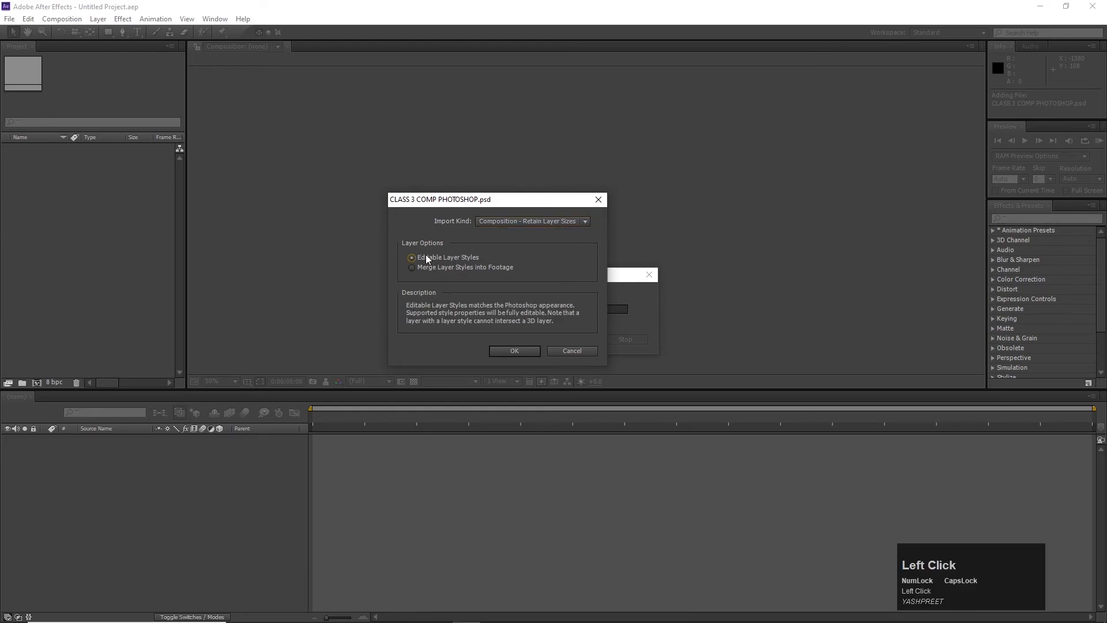
pyautogui.click(515, 352)
# Step: Open the imported CLASS 3 COMP PHOTOSHOP composition and re-enable refreshing of its preview
pyautogui.click(57, 185)
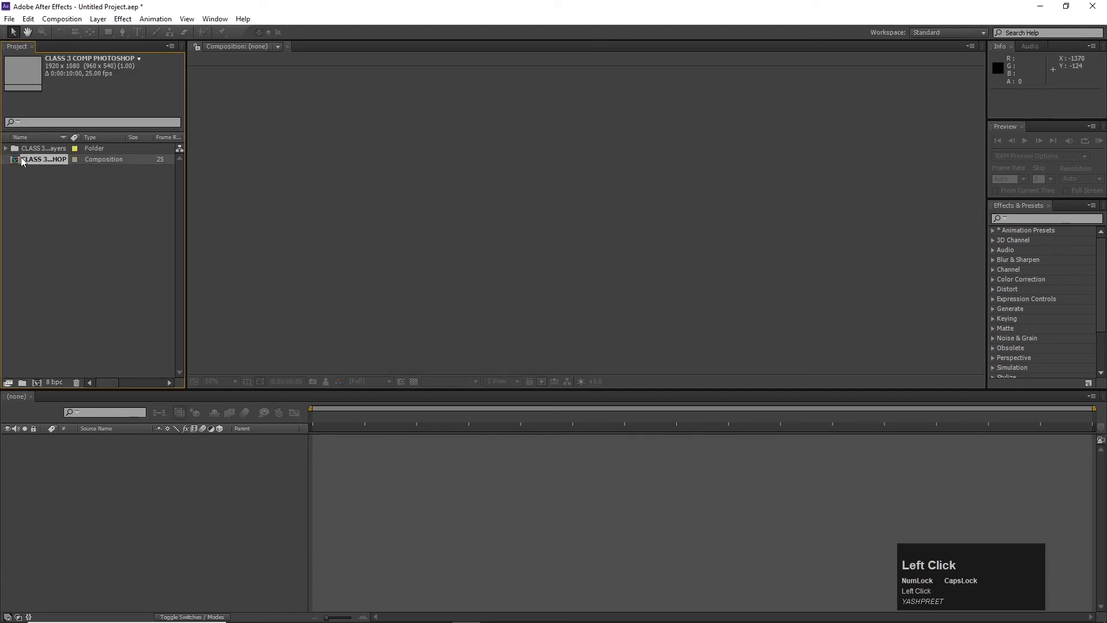
pyautogui.click(37, 150)
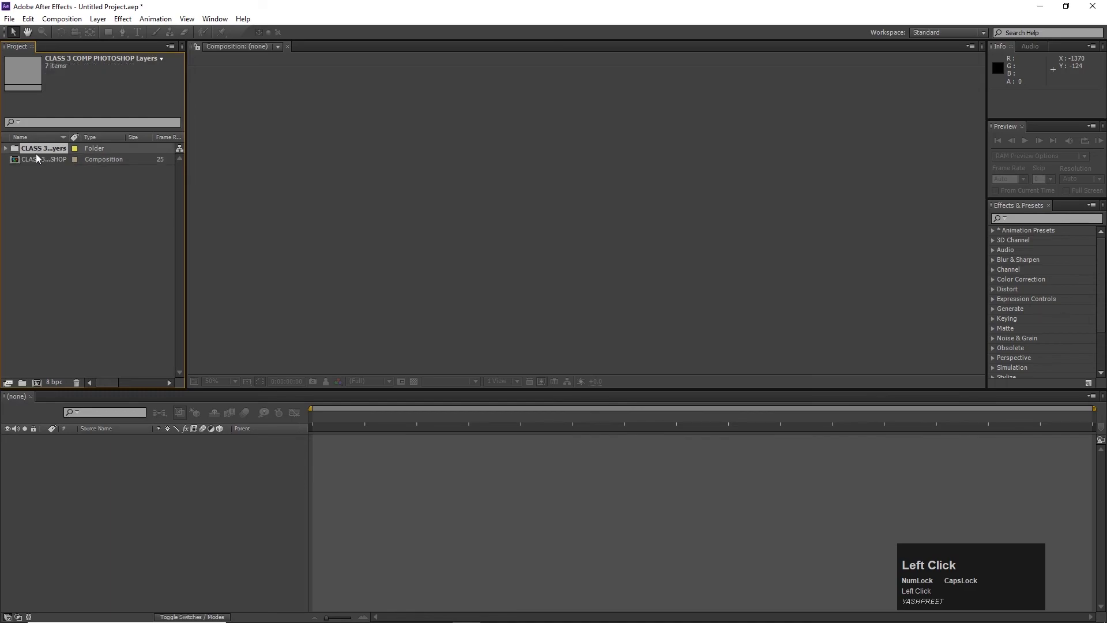
pyautogui.click(37, 160)
pyautogui.doubleClick(56, 161)
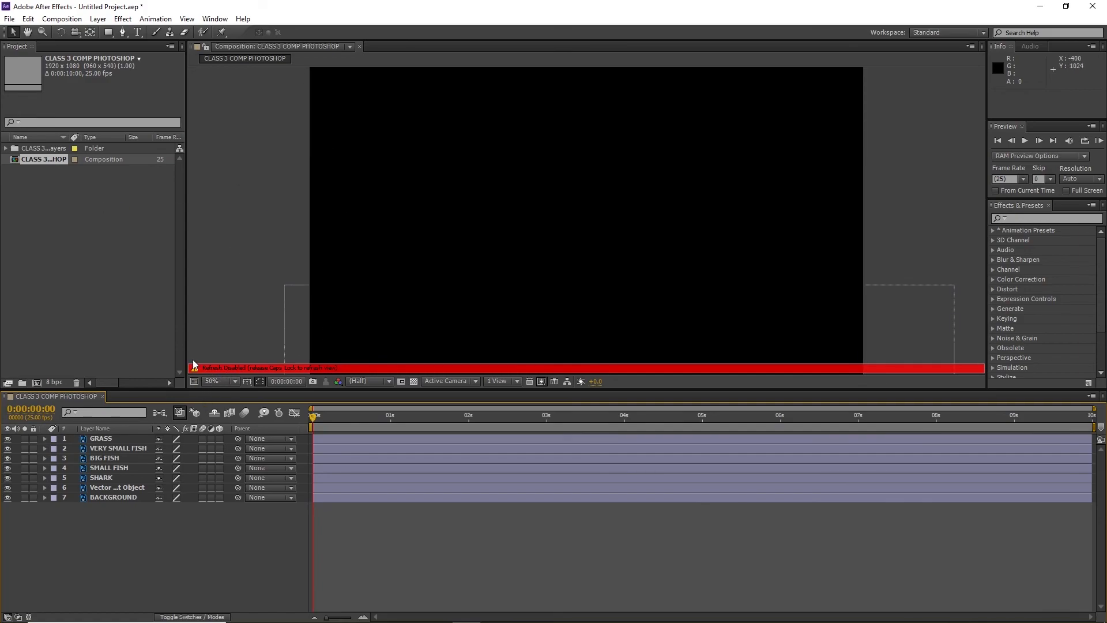
pyautogui.press('capslock')
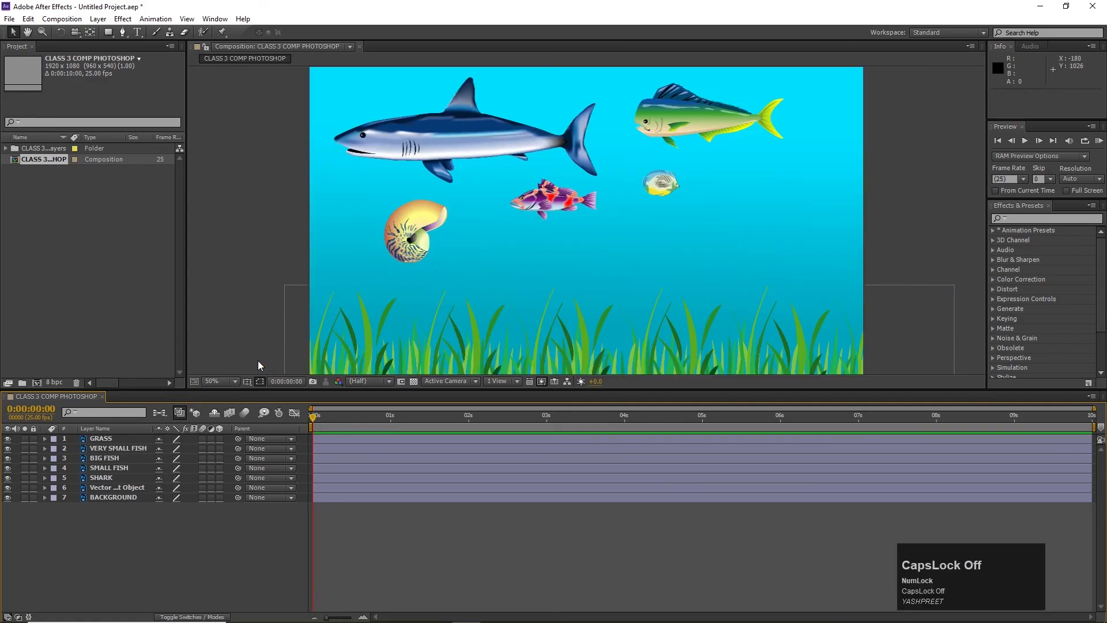
pyautogui.click(330, 424)
pyautogui.moveTo(330, 424); pyautogui.dragTo(584, 424)
pyautogui.moveTo(440, 451); pyautogui.dragTo(277, 477)
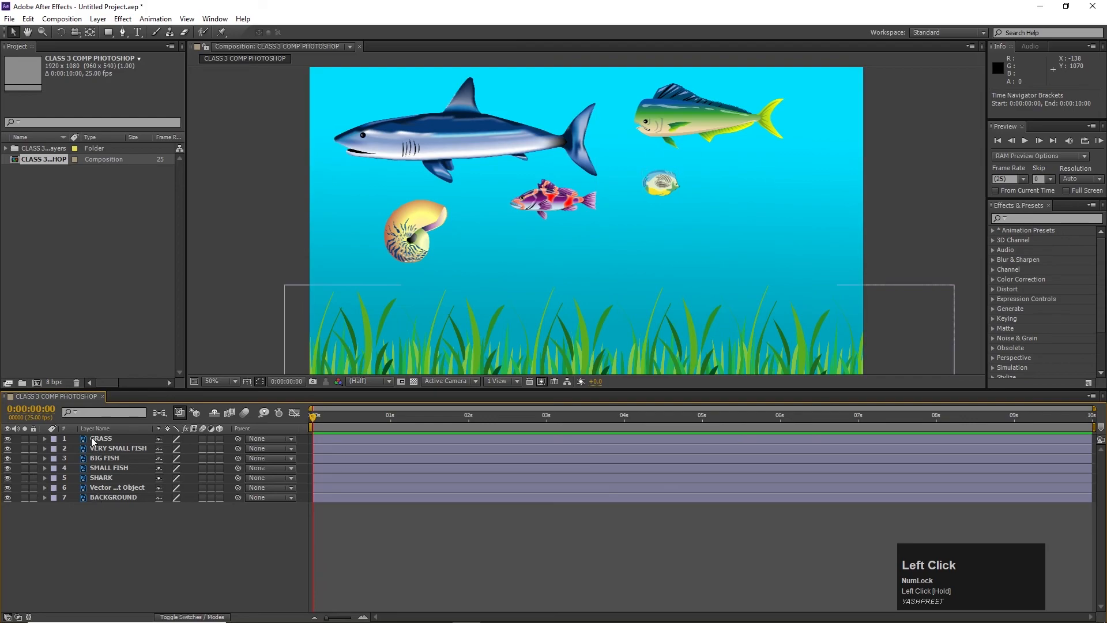
# Step: Examine the composition's size, frame rate and duration in its settings, and close them without changes
pyautogui.click(119, 488)
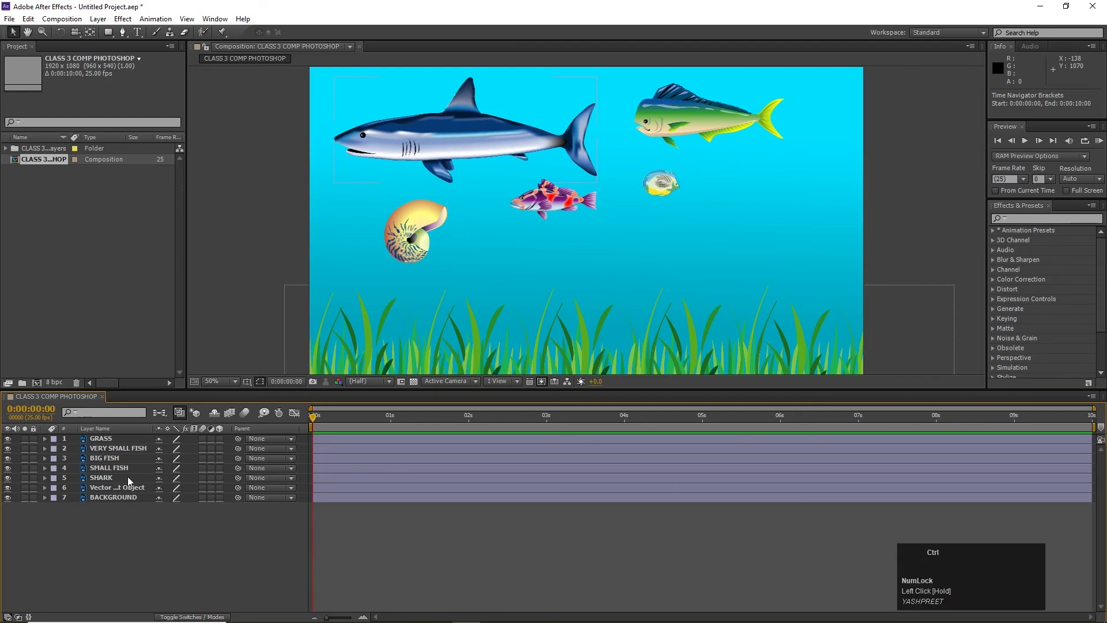
pyautogui.hotkey('ctrl', 'k')
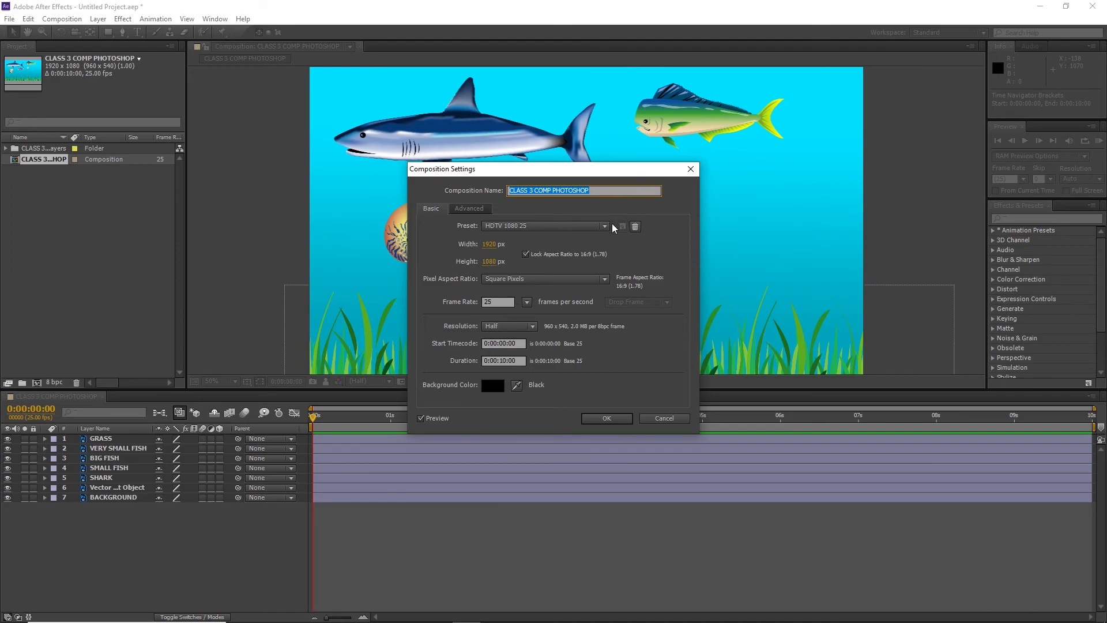
pyautogui.click(641, 419)
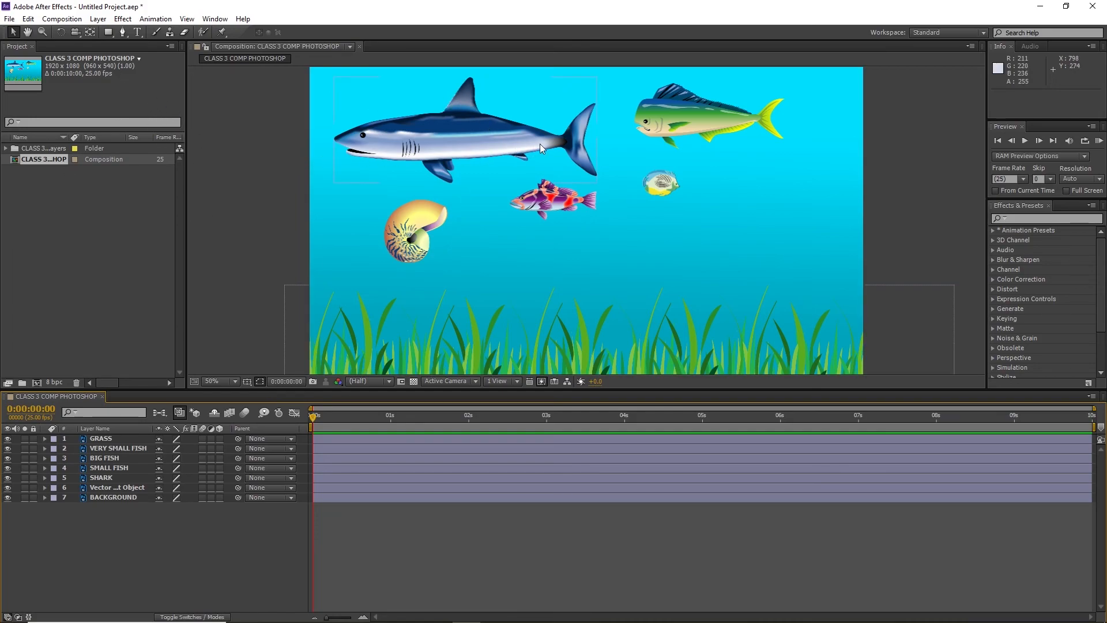
pyautogui.moveTo(485, 140)
pyautogui.mouseDown()
pyautogui.moveTo(513, 136)
pyautogui.moveTo(481, 140)
pyautogui.mouseUp()
pyautogui.click(210, 147)
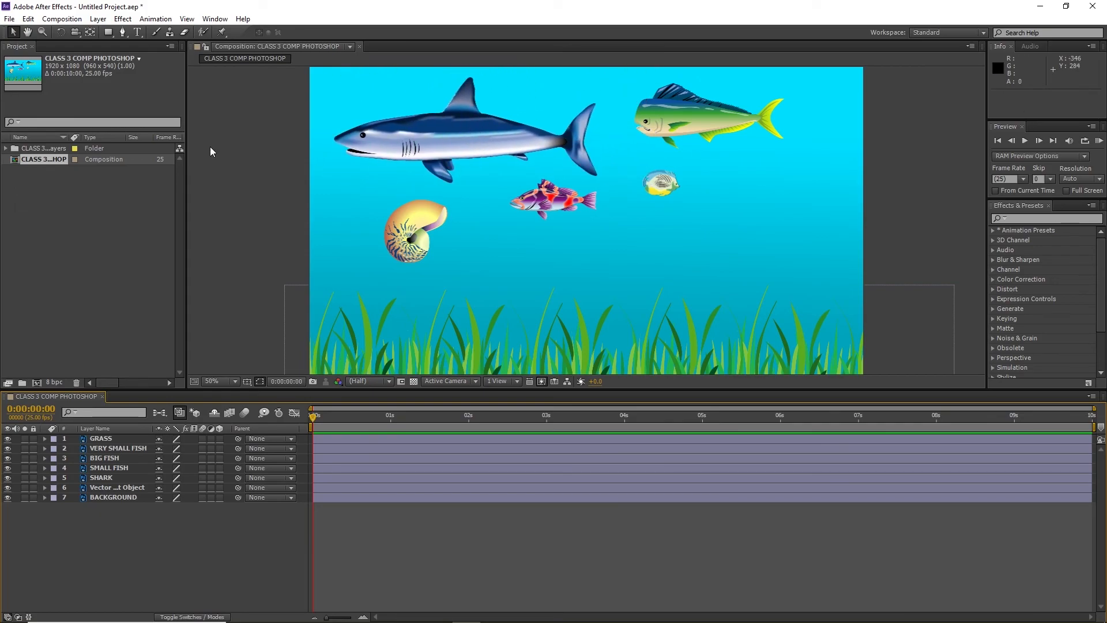